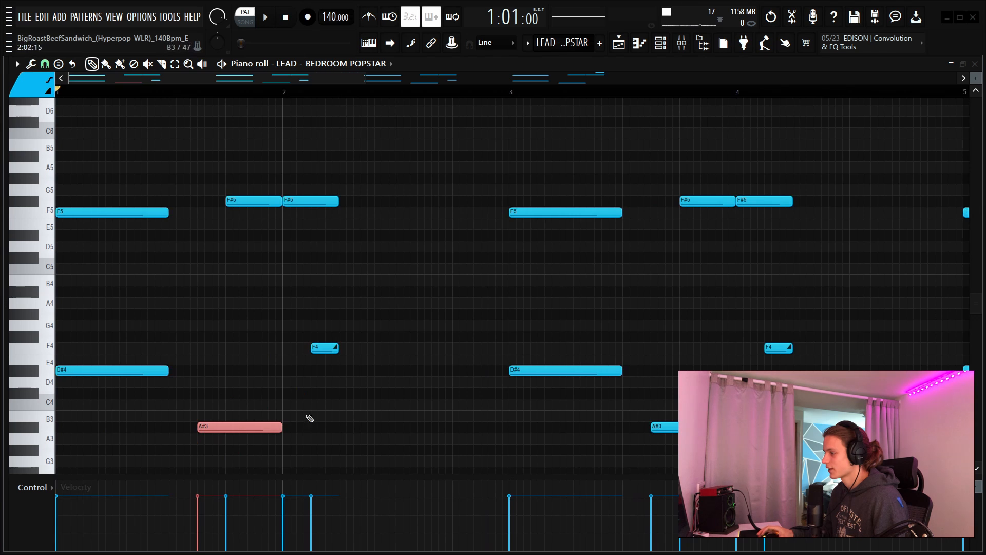
- Raise the opening F5 note by a semitone to F#5 and play it with the D#4 note below as a test
click(277, 199)
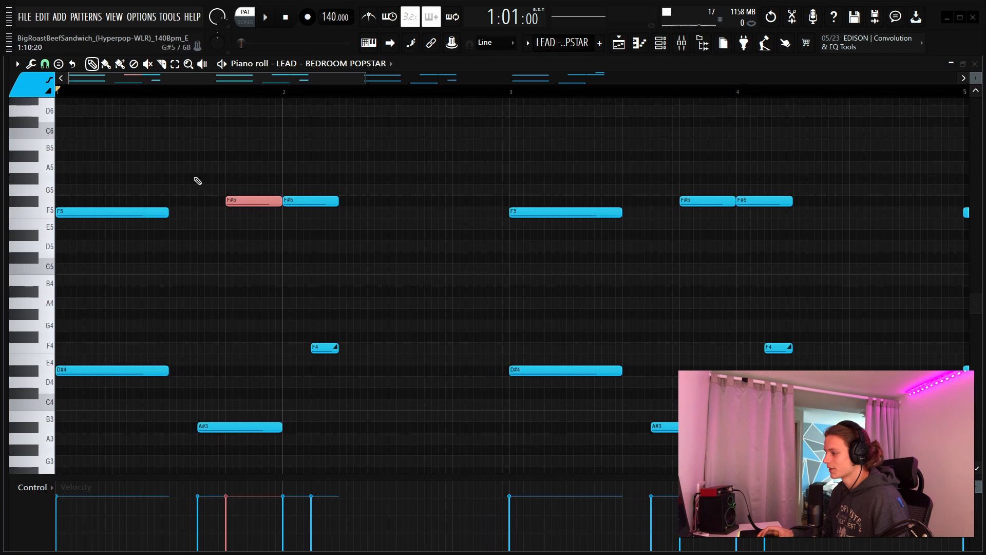
drag(161, 196, 125, 232)
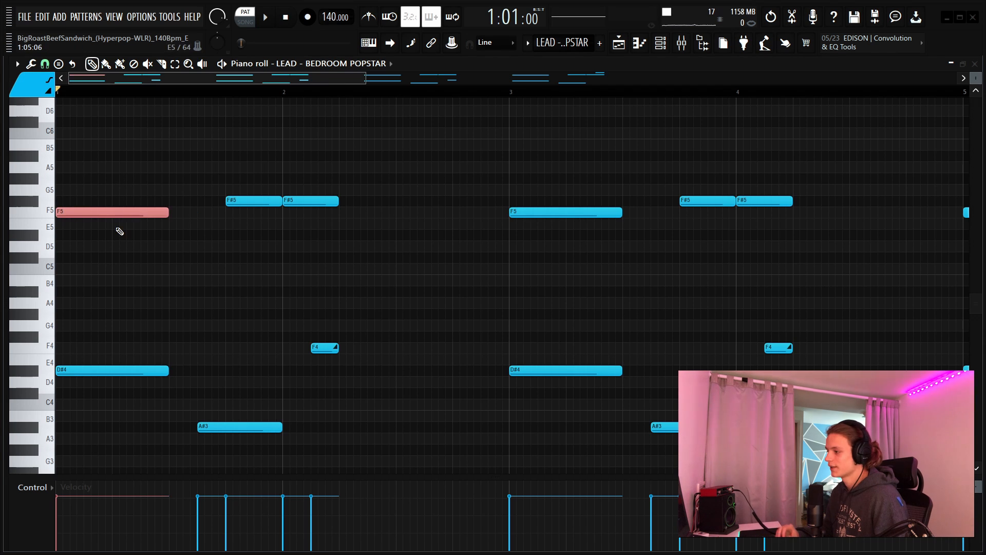
key(shift+Up)
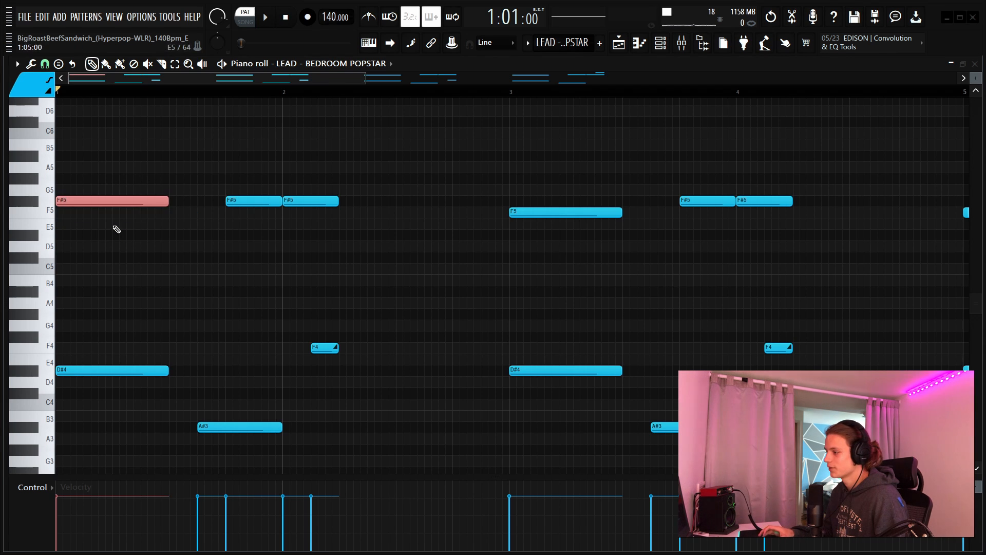
drag(167, 91, 57, 91)
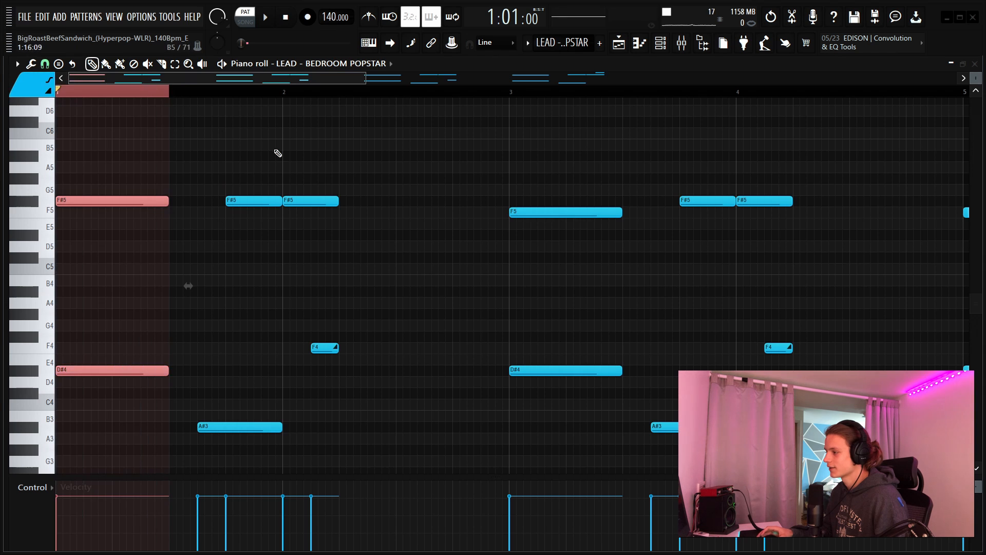
key(space)
key(space)
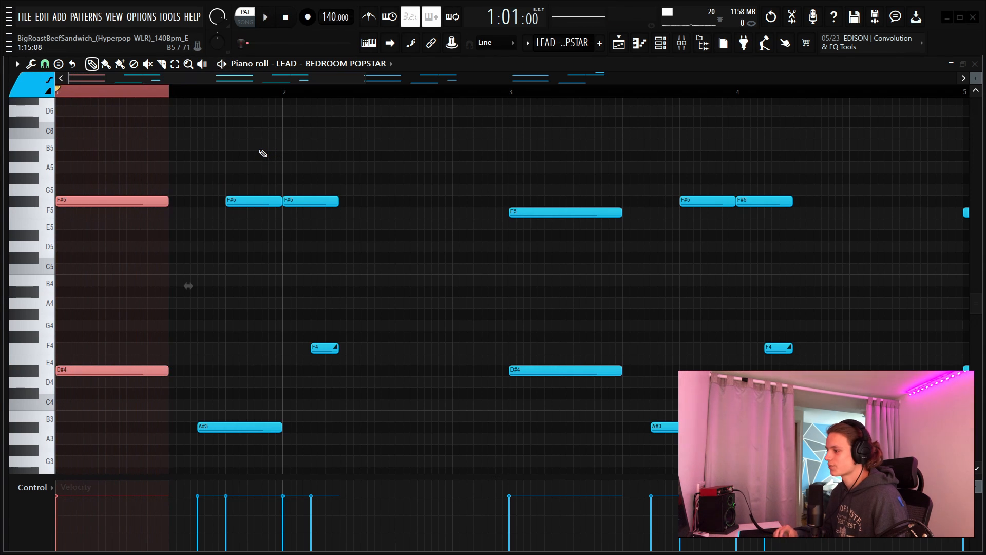
- Lower the opening F#5 note back to F5 and play the first half of bar 1 for comparison
drag(123, 141, 104, 221)
key(shift+Down)
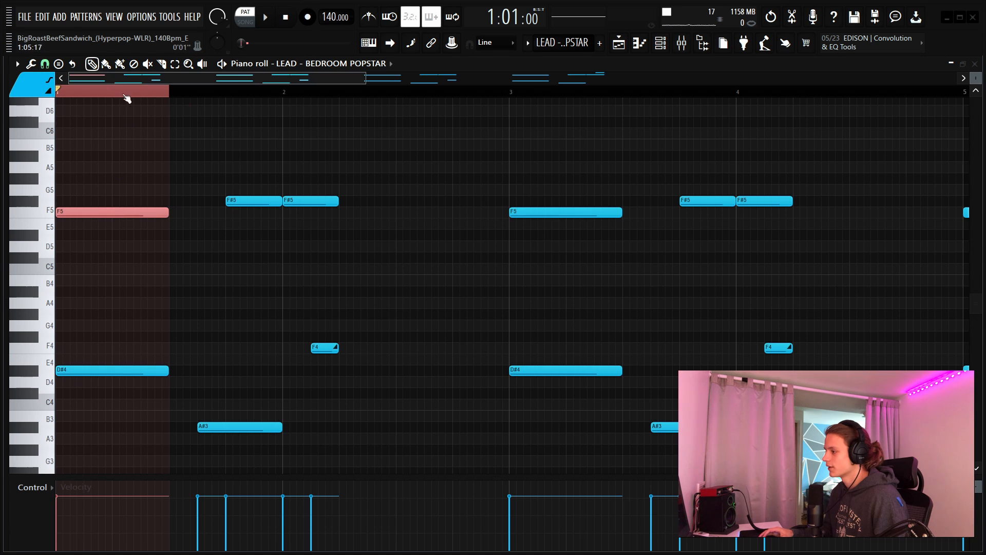
key(space)
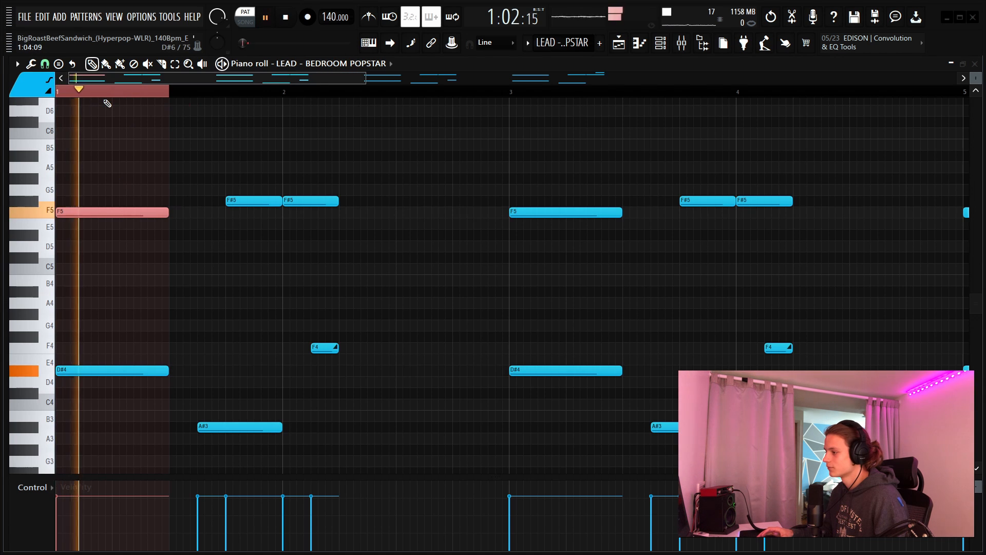
key(space)
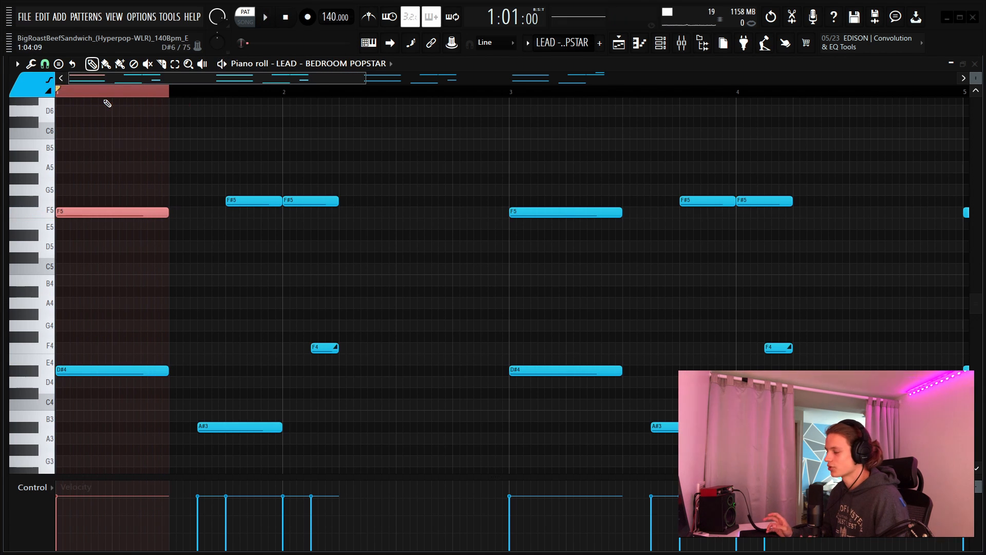
- Lower the F#5 note at the end of bar 1 to F5 and play it over the A#3 note
drag(162, 187, 127, 224)
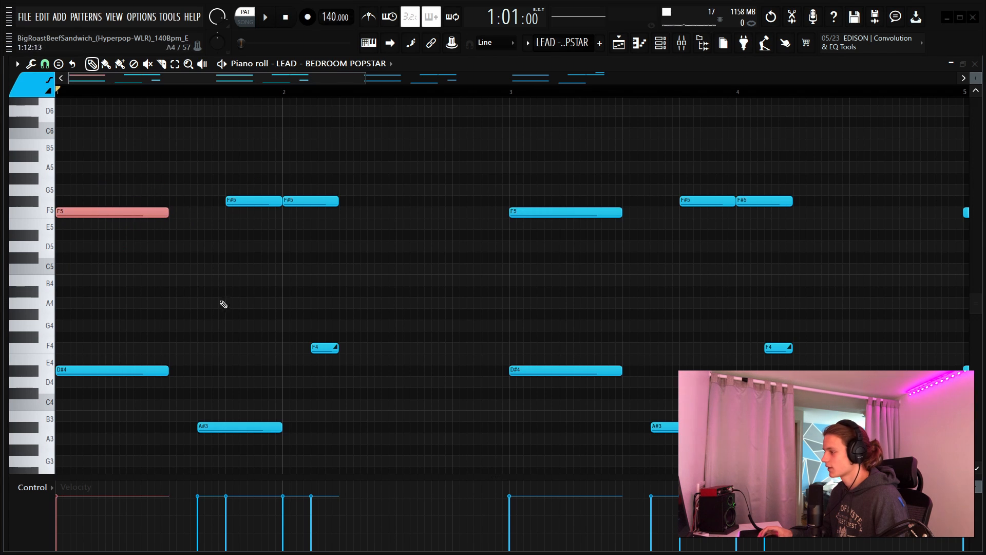
drag(223, 366, 233, 446)
drag(266, 169, 269, 212)
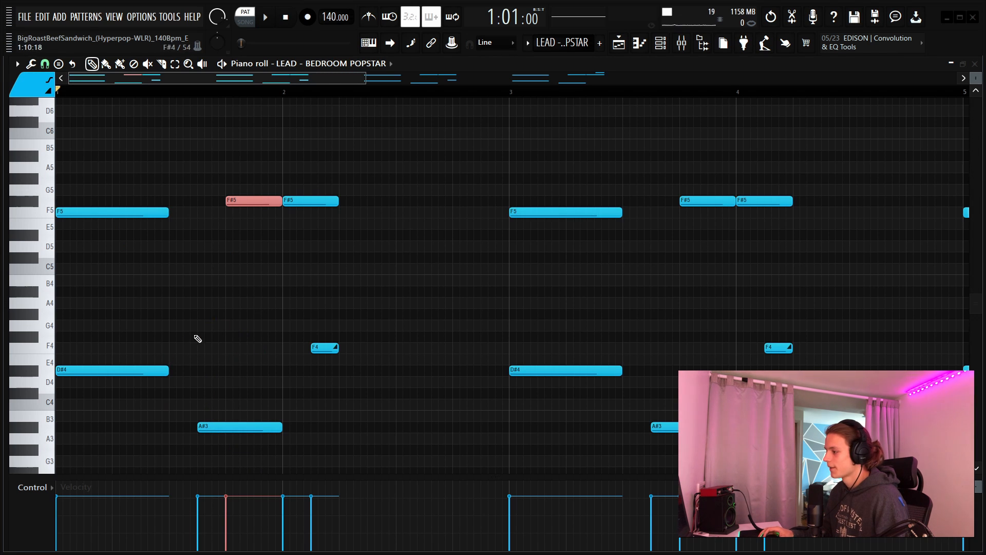
drag(245, 201, 246, 217)
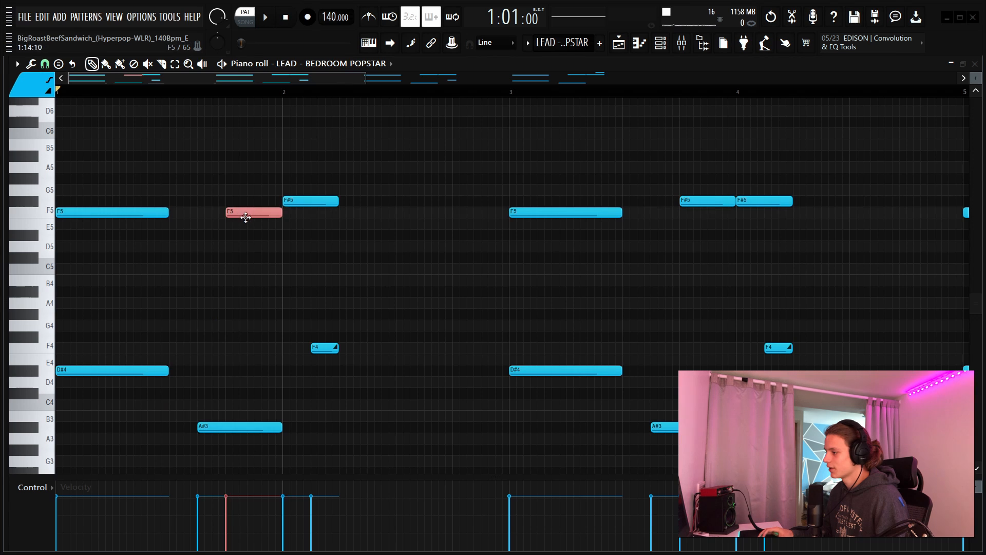
drag(228, 92, 283, 105)
key(space)
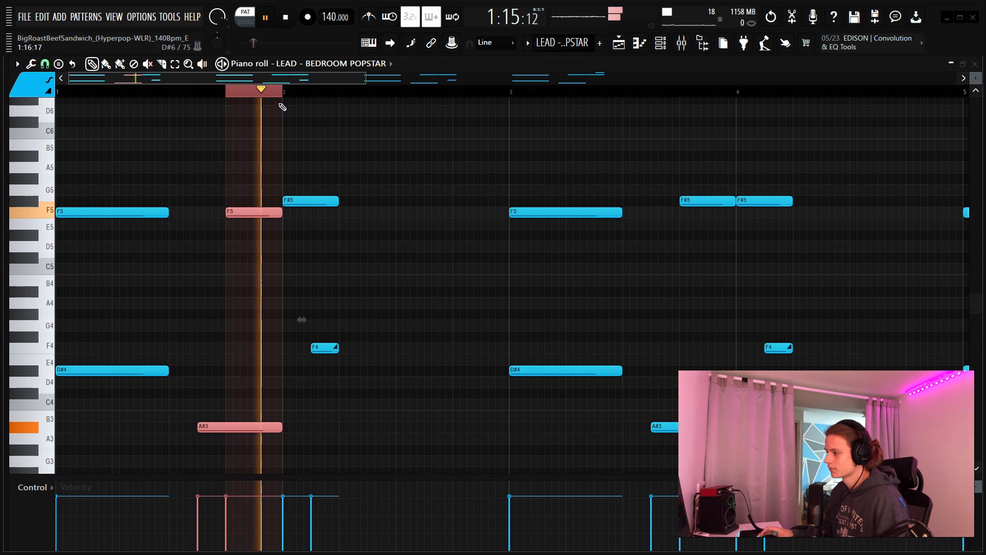
key(space)
double_click(241, 93)
- Raise the F5 note at the end of bar 1 back to F#5, play it over A#3, and clear the time selection
ctrl+click(242, 212)
key(shift+Up)
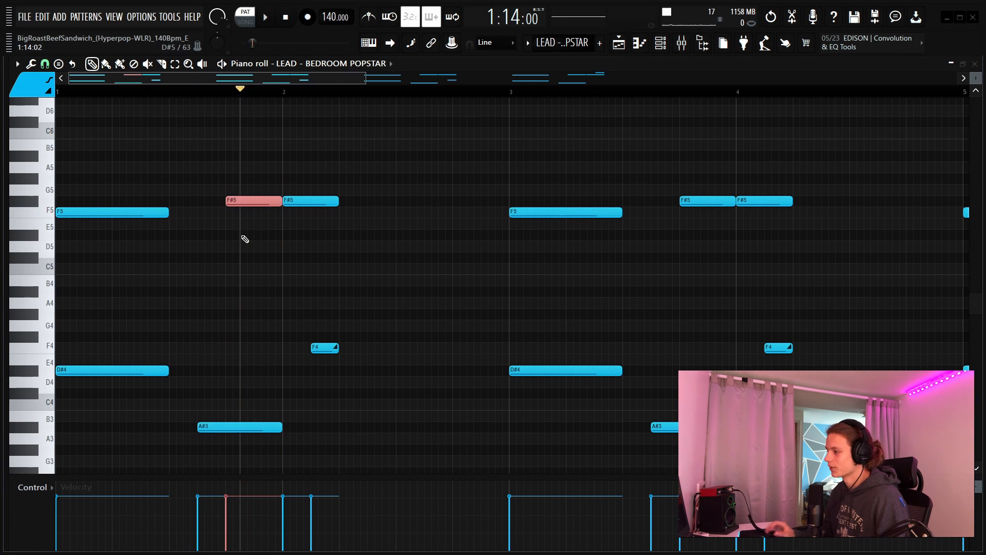
drag(228, 92, 282, 119)
key(space)
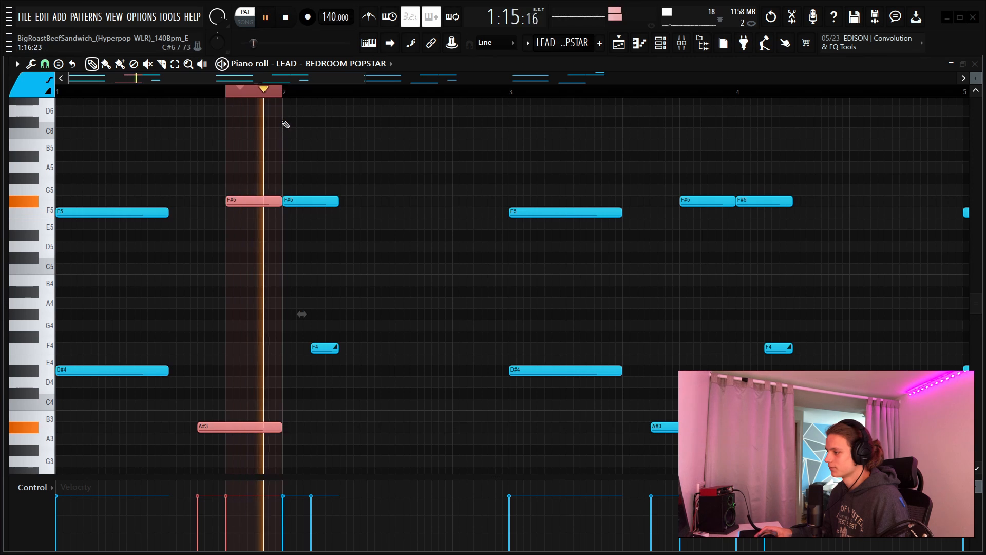
key(space)
double_click(247, 92)
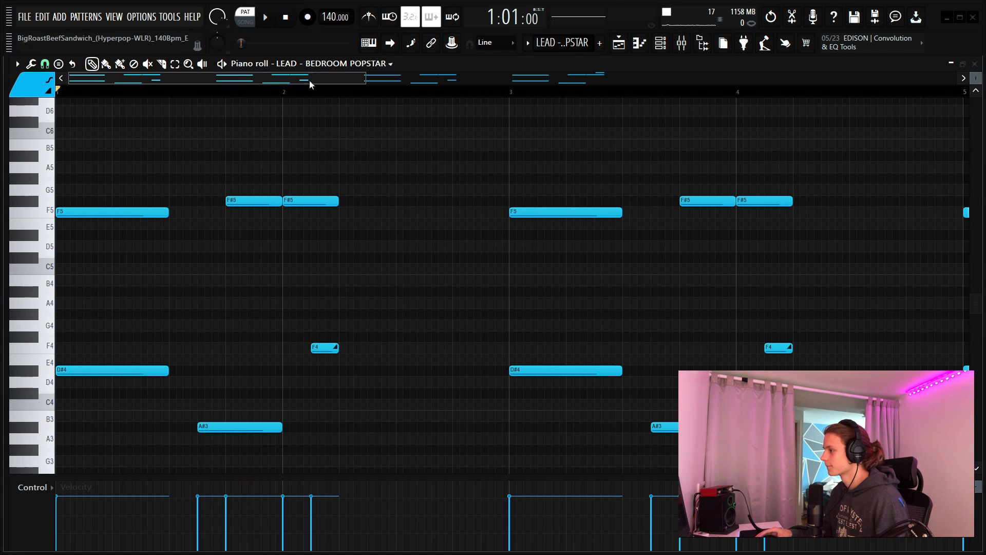
- Move the short F4 slide note in bar 2 up an octave to F5, and return it to F4
scroll(275, 92, down, 3)
scroll(215, 90, up, 4)
ctrl+click(289, 201)
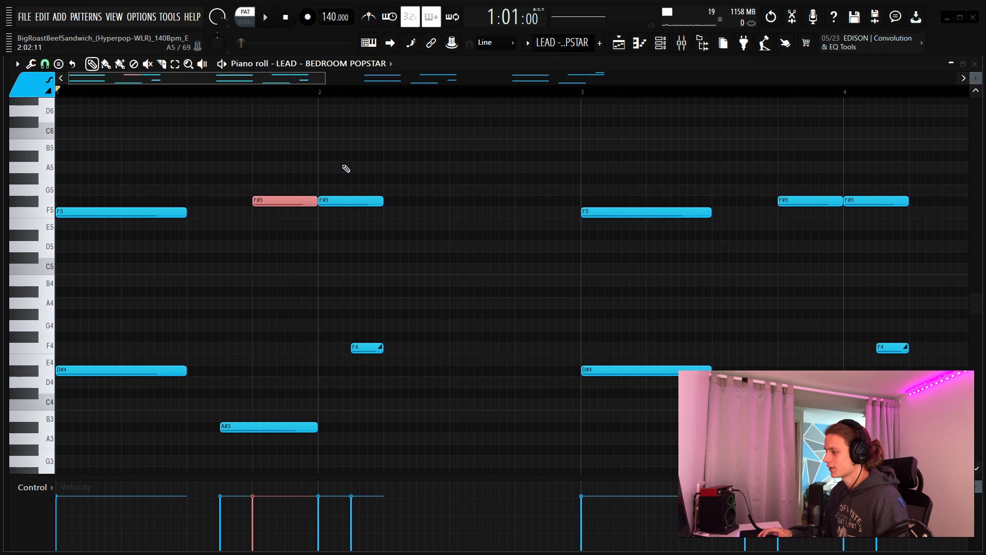
ctrl+click(354, 200)
drag(301, 298, 411, 403)
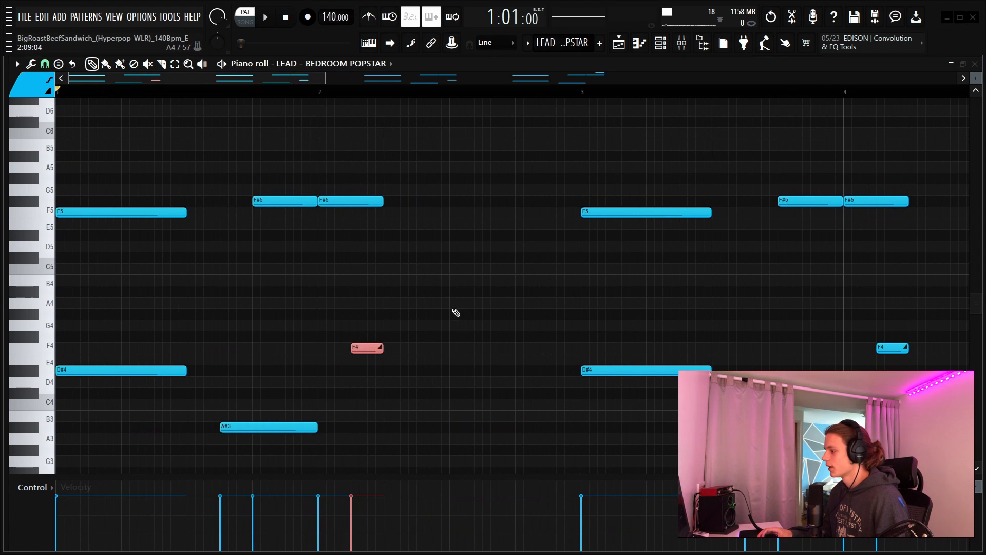
key(ctrl+Up)
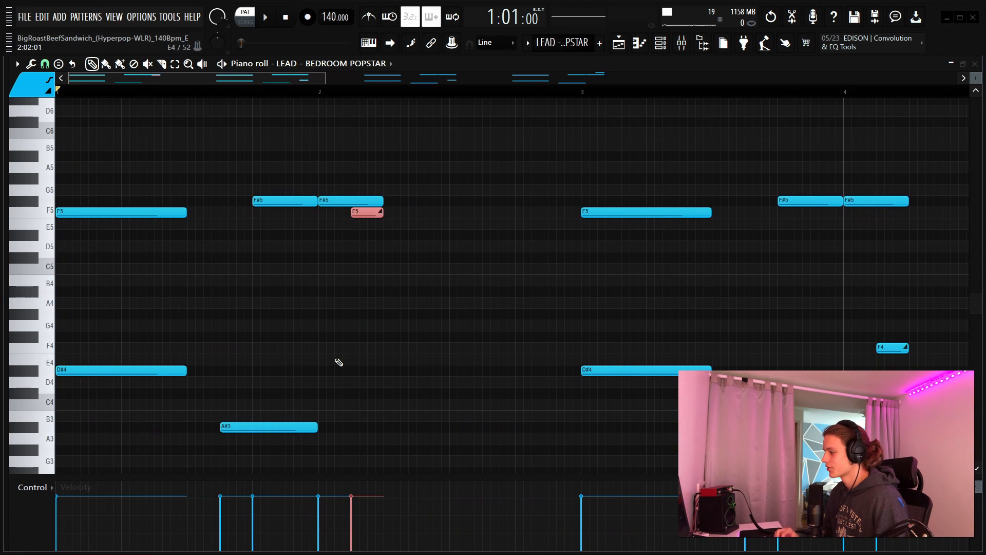
key(ctrl+Down)
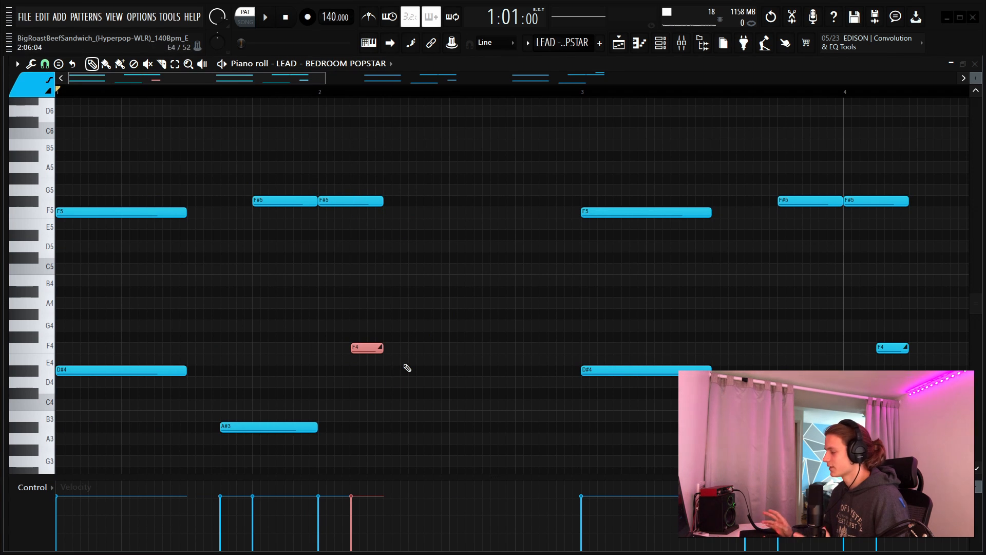
- Examine how the two-bar lead phrase repeats across eight bars and where the final high slide note in bar 8 differs
scroll(318, 99, down, 3)
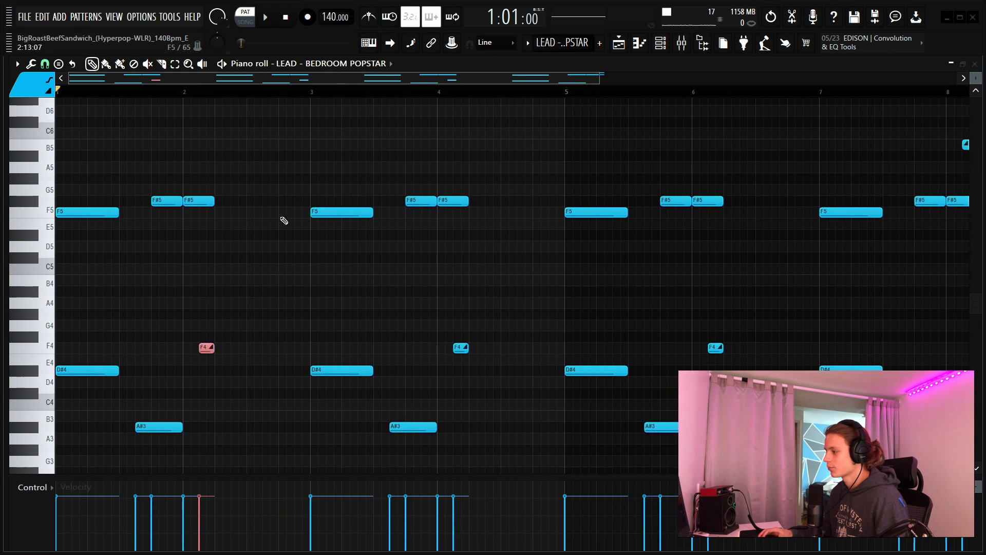
drag(281, 216, 248, 360)
scroll(375, 91, down, 1)
scroll(376, 91, down, 3)
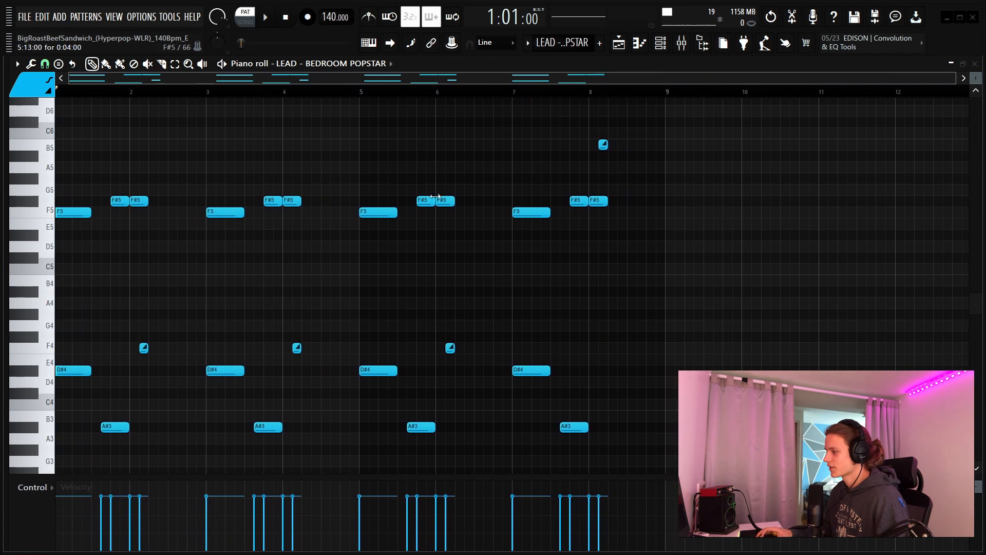
drag(269, 161, 467, 456)
drag(629, 197, 591, 231)
scroll(660, 157, up, 3)
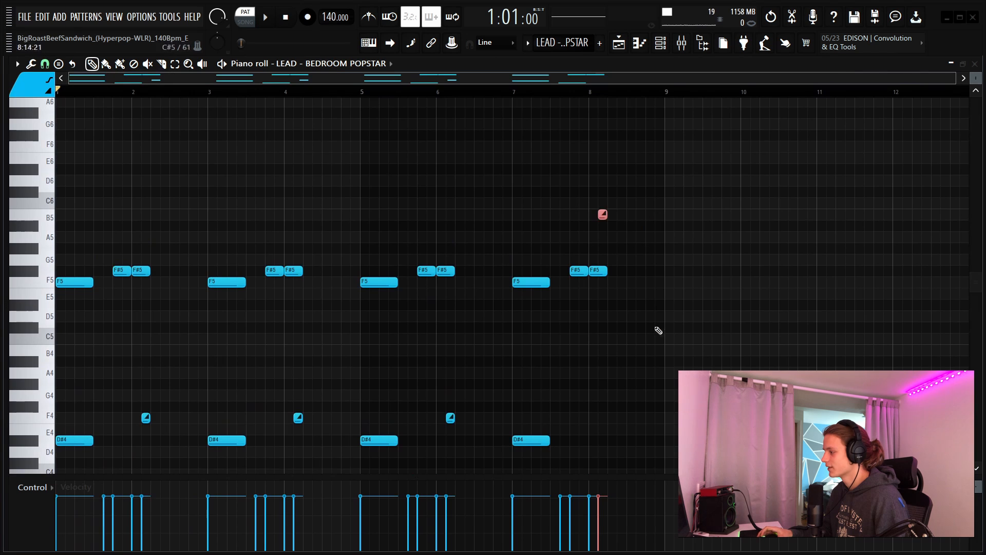
scroll(524, 97, down, 3)
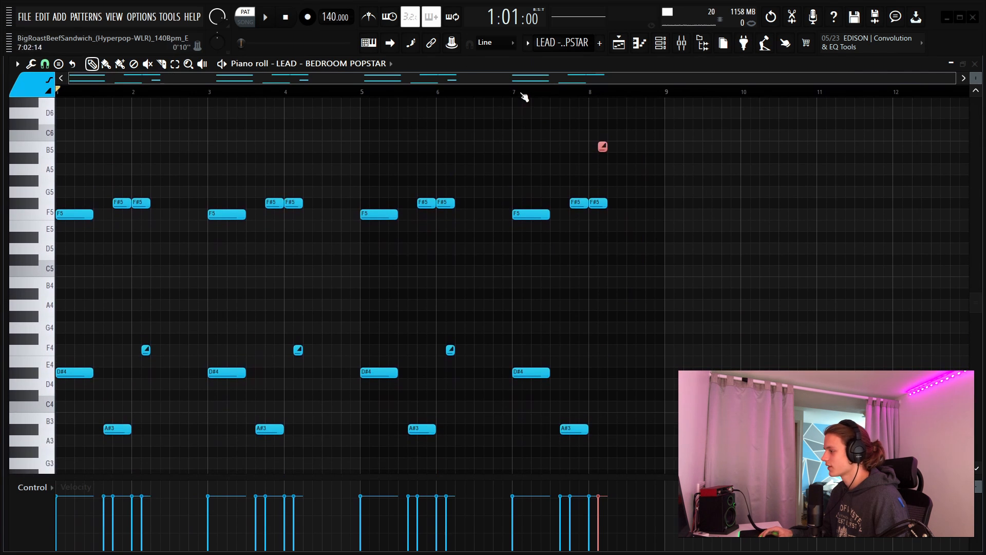
- Play bars 5 to 8 of the lead melody as a loop, and clear the time selection
drag(362, 95, 665, 118)
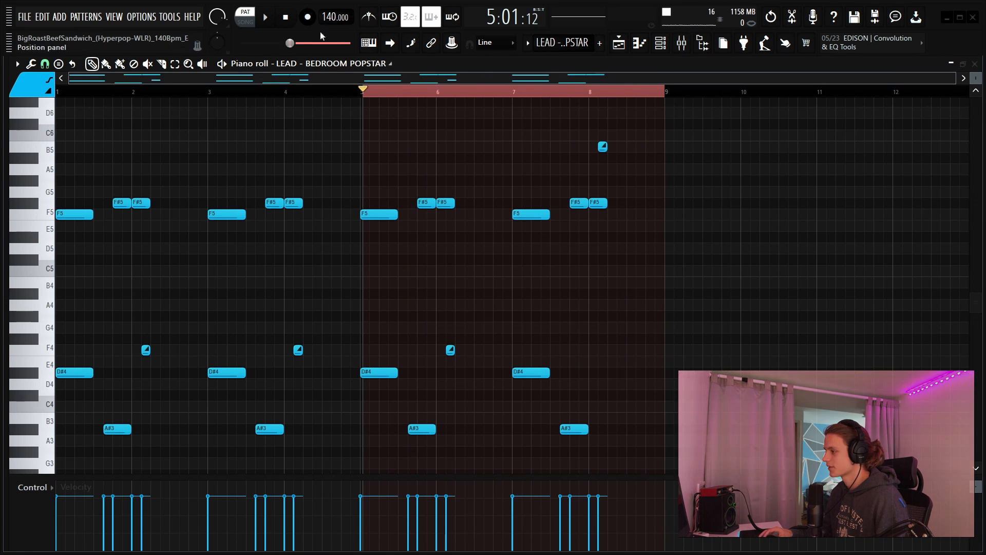
click(265, 17)
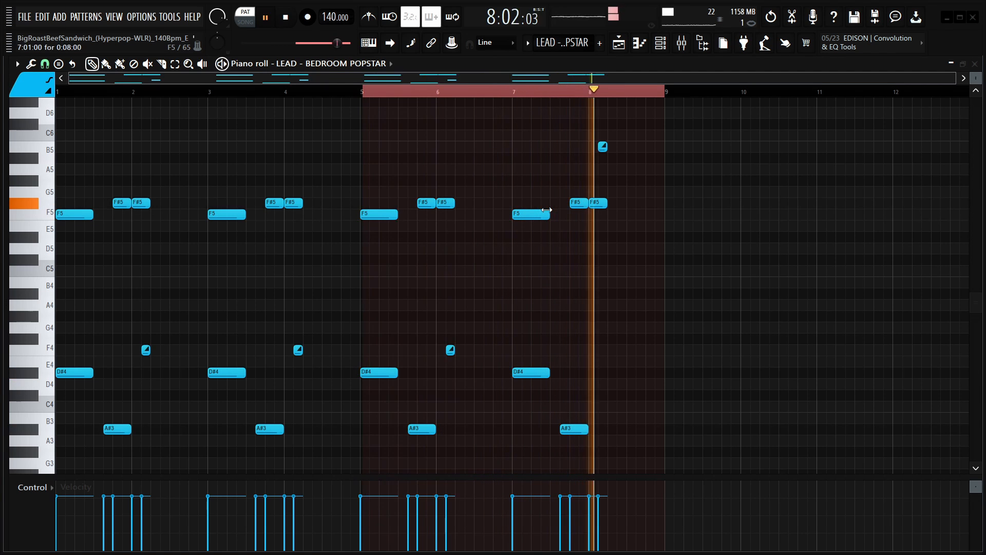
key(space)
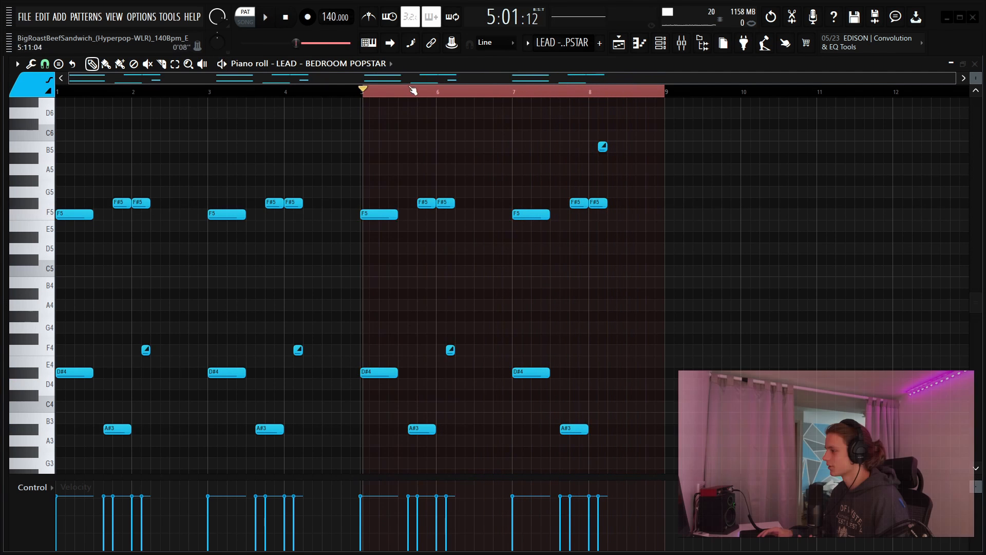
click(410, 92)
drag(409, 92, 272, 125)
drag(324, 93, 57, 93)
- Review the Fruity parametric EQ 2 and Ozone Imager 2 settings on the lead's mixer track
click(639, 50)
click(896, 254)
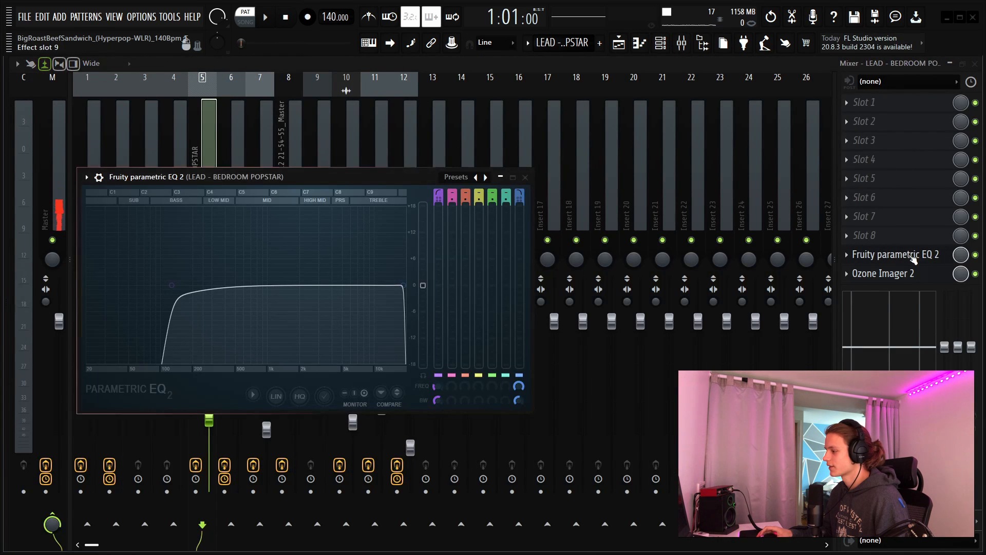
click(526, 178)
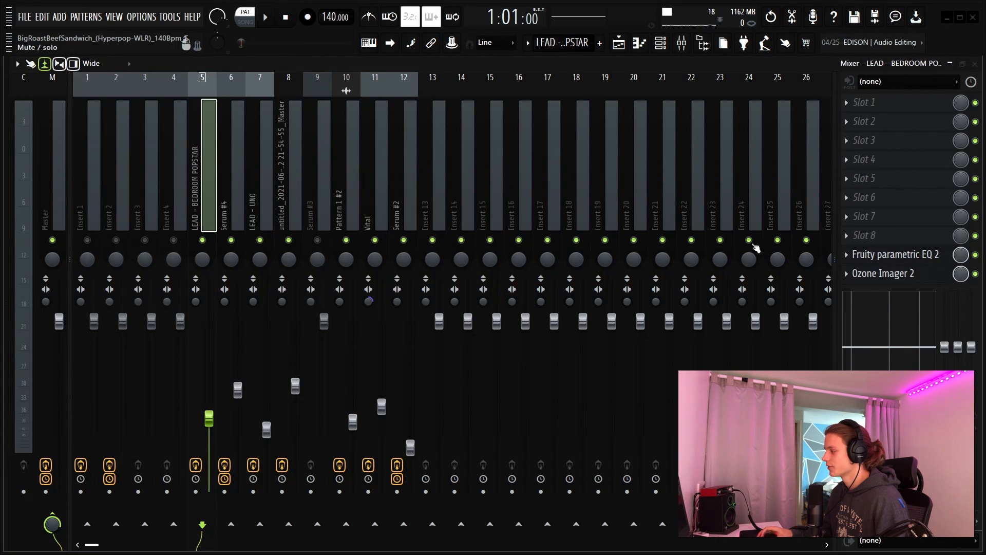
click(916, 280)
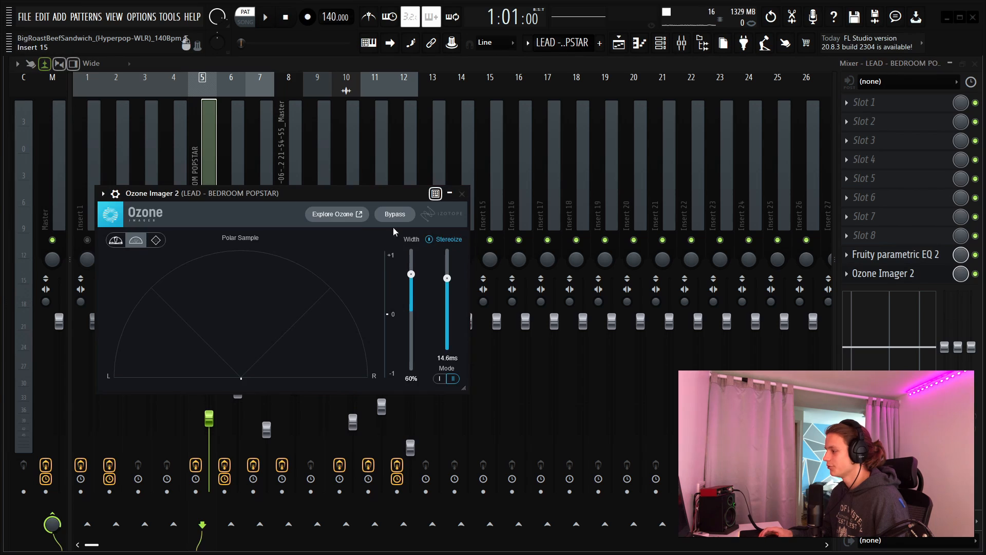
click(462, 194)
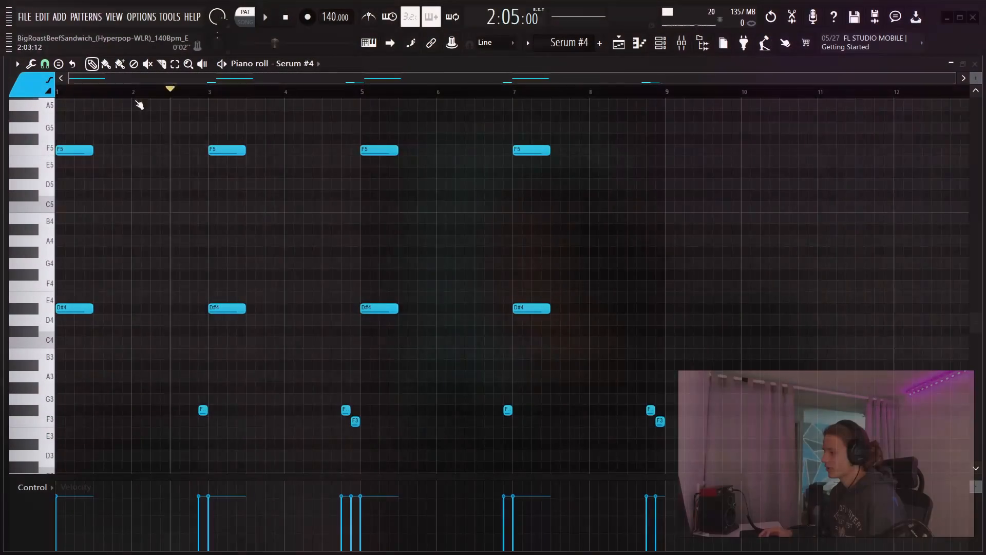
- Stop playback and examine the repeated F5 and D#4 notes and the short low notes in the Serum #4 pattern
key(space)
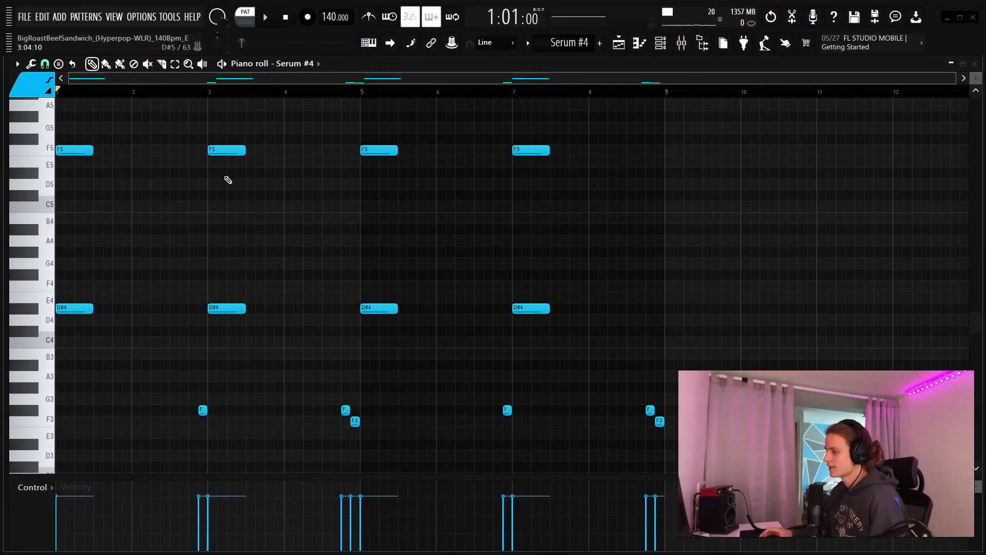
drag(600, 101, 1, 350)
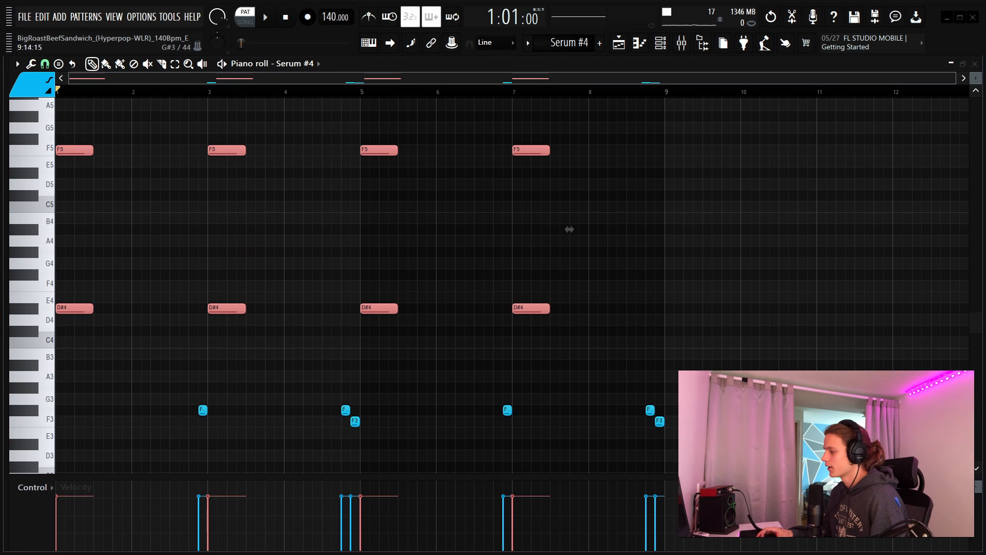
drag(675, 372, 194, 445)
drag(236, 149, 229, 342)
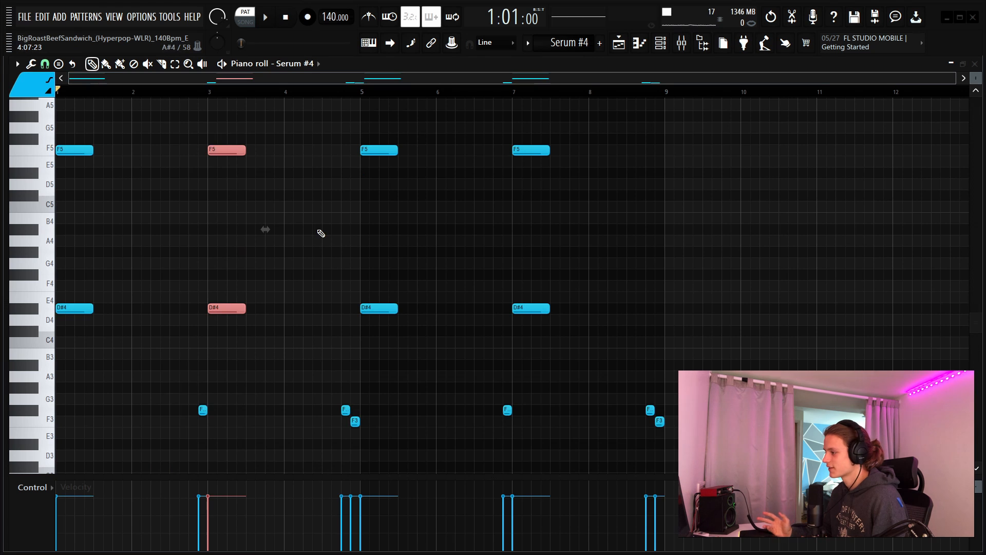
drag(673, 395, 180, 456)
scroll(560, 251, down, 1)
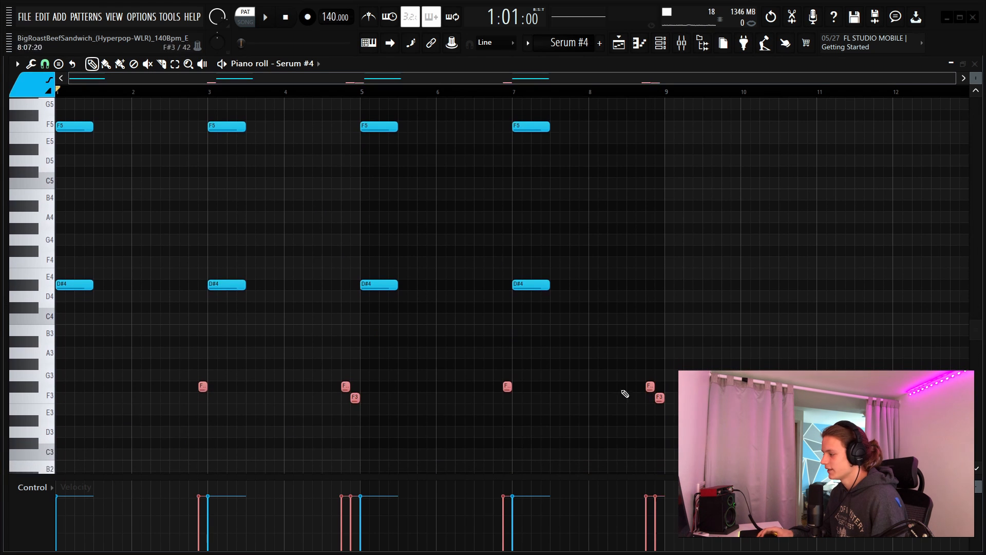
drag(775, 371, 190, 416)
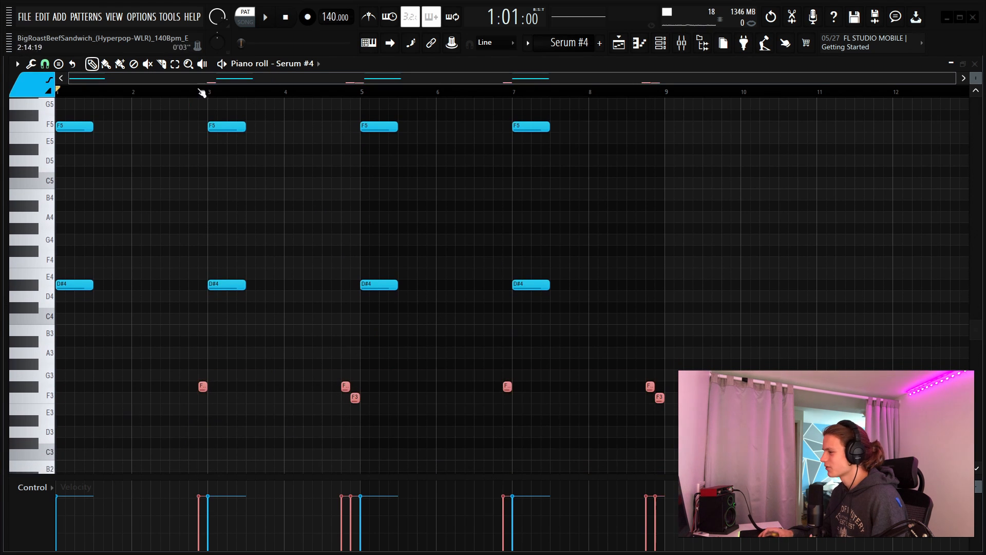
- Examine the opening bars of the Serum #4 pattern and highlight the short low F#3 note before bar 3
scroll(194, 94, up, 4)
drag(194, 79, 23, 136)
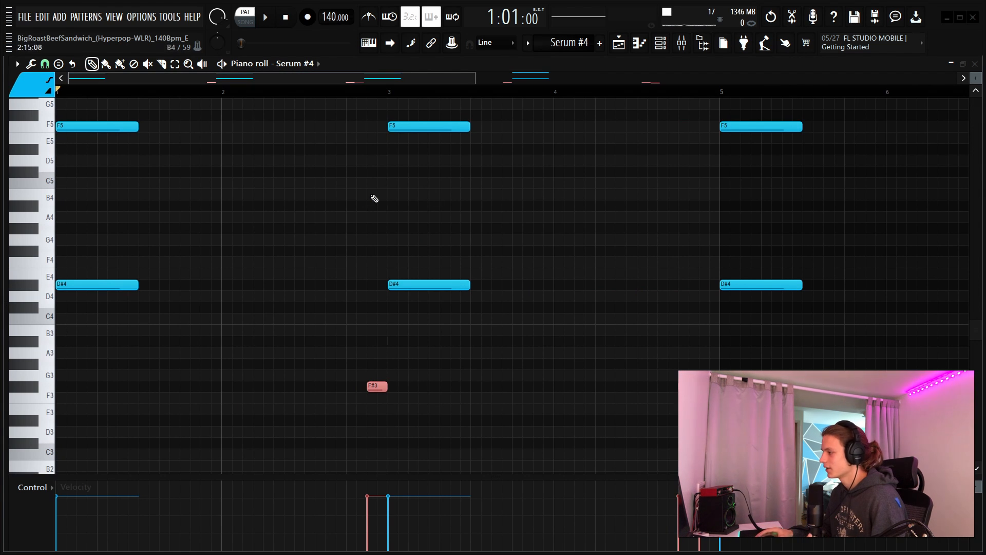
scroll(391, 95, down, 2)
scroll(385, 89, up, 4)
drag(382, 81, 246, 103)
drag(549, 363, 447, 426)
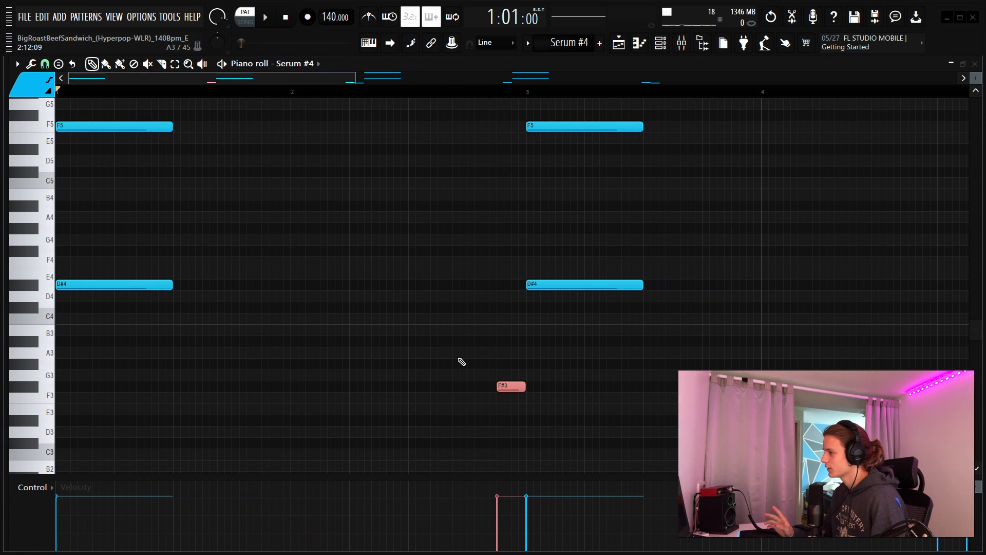
- Examine the short low notes across the full Serum #4 pattern and highlight the F#3 and F3 pair ending bar 4
scroll(380, 85, down, 3)
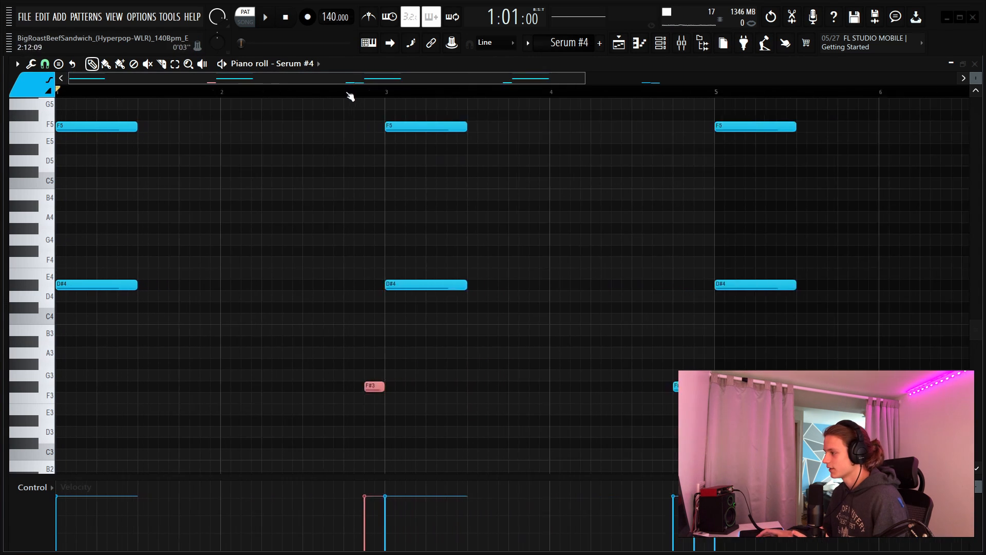
scroll(379, 277, up, 2)
scroll(379, 276, up, 3)
scroll(405, 77, down, 3)
scroll(465, 170, down, 2)
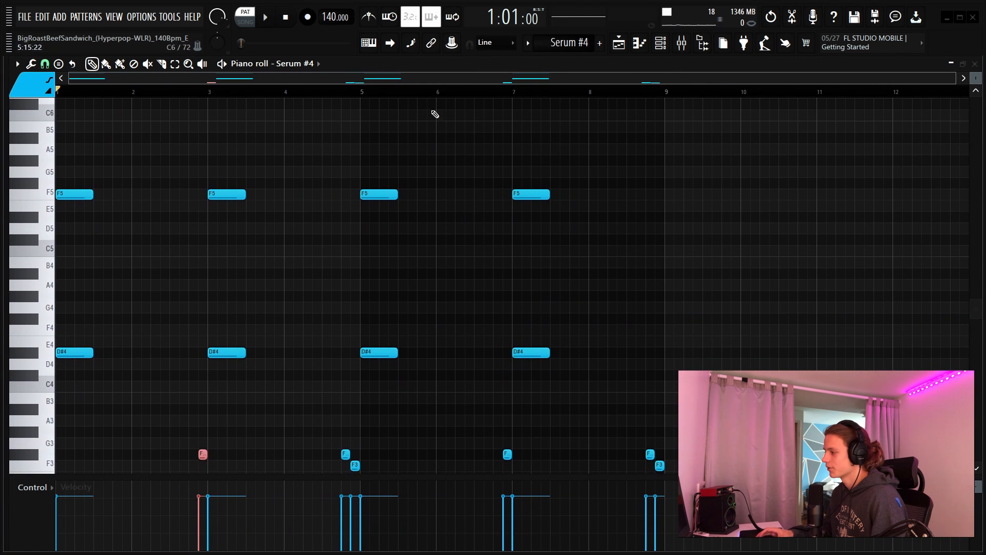
scroll(333, 395, down, 3)
drag(408, 327, 325, 379)
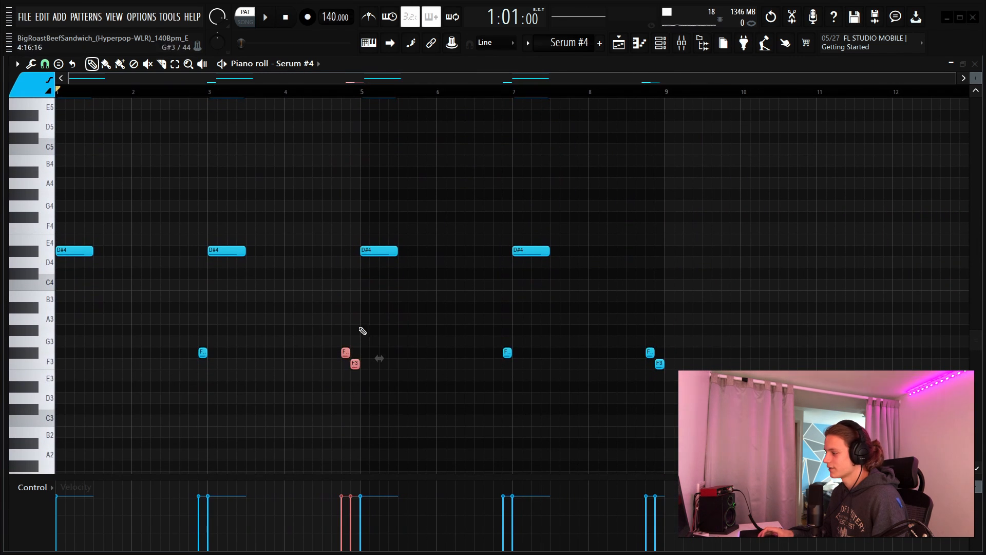
- Play bars 1 to 4 of the Serum #4 pattern as a loop, and clear the time selection
scroll(354, 206, up, 3)
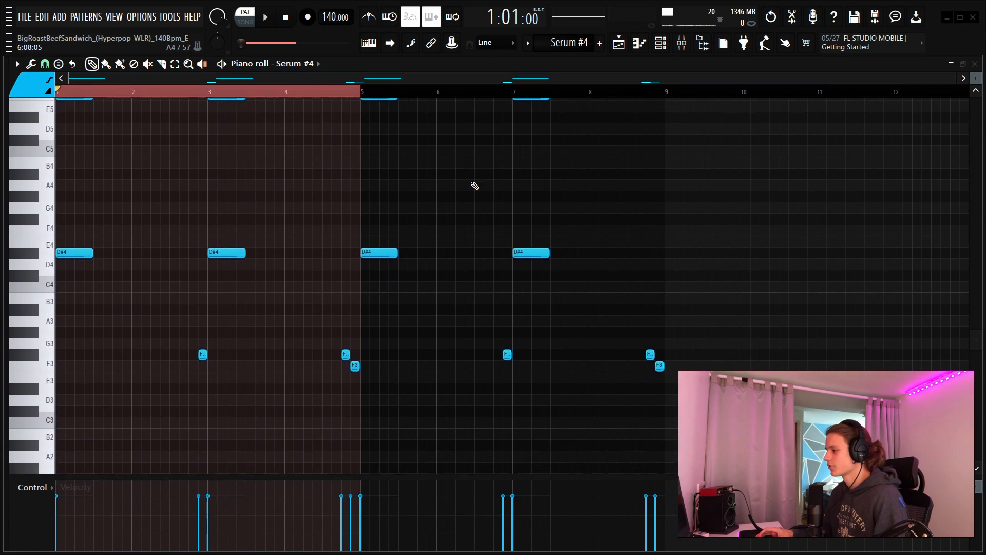
scroll(470, 247, up, 2)
scroll(469, 294, up, 1)
key(space)
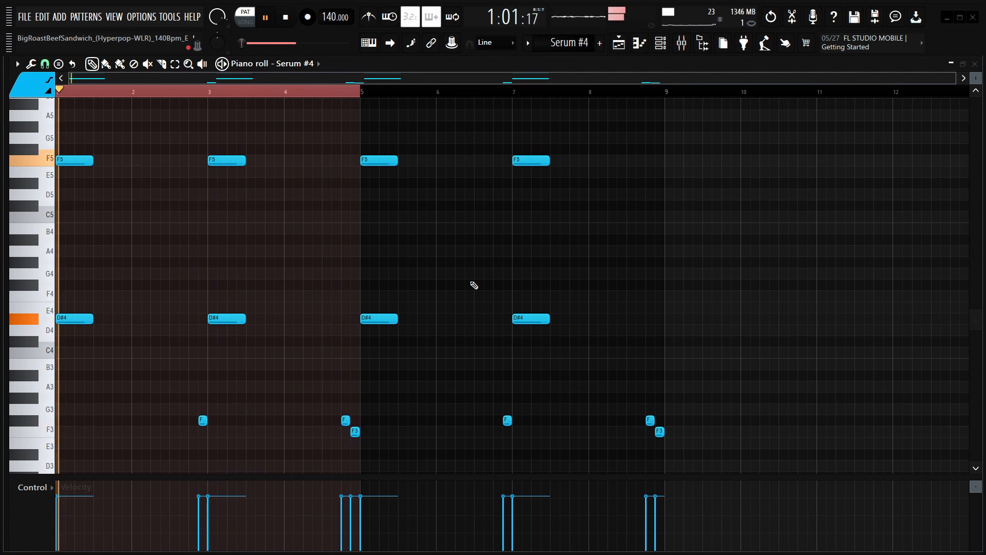
key(space)
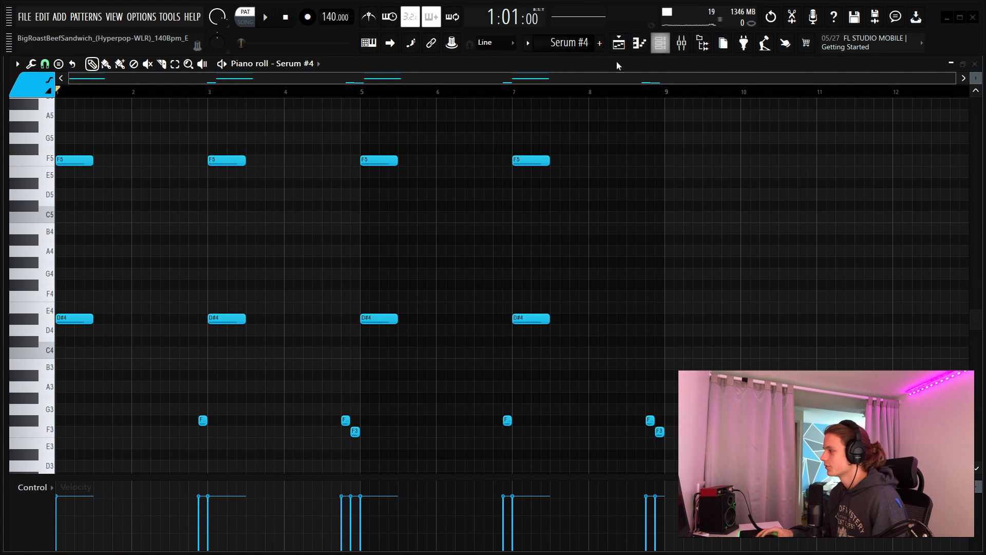
- Open the Serum pattern and examine its alternating F#6 and F6 notes alongside the A#6, F#7, D#5 and A#4 layers
click(622, 49)
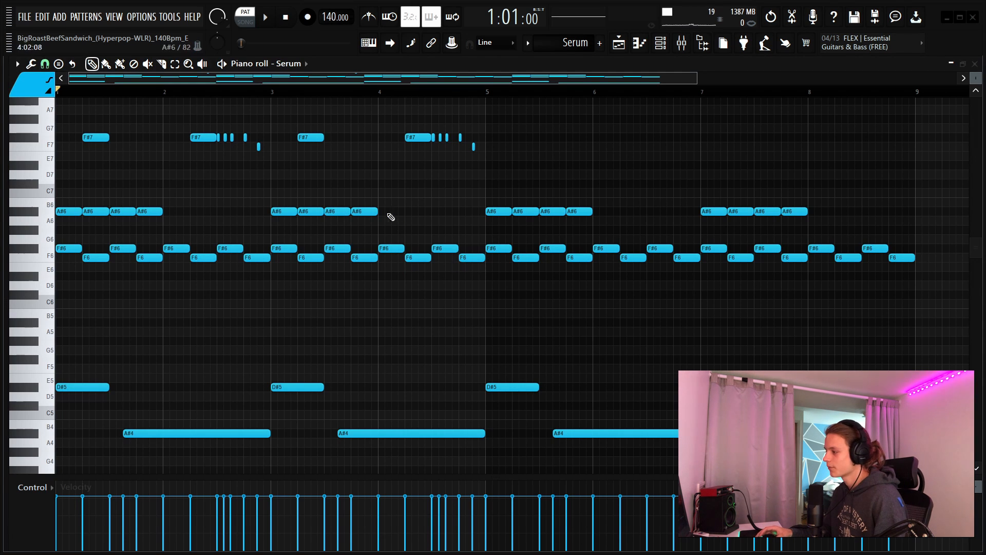
drag(886, 234, 55, 306)
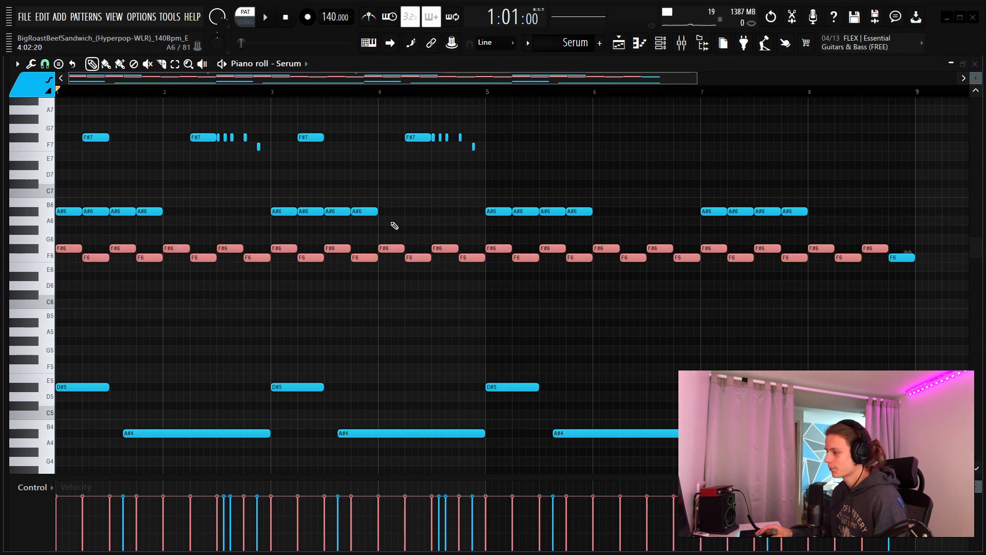
scroll(227, 85, up, 3)
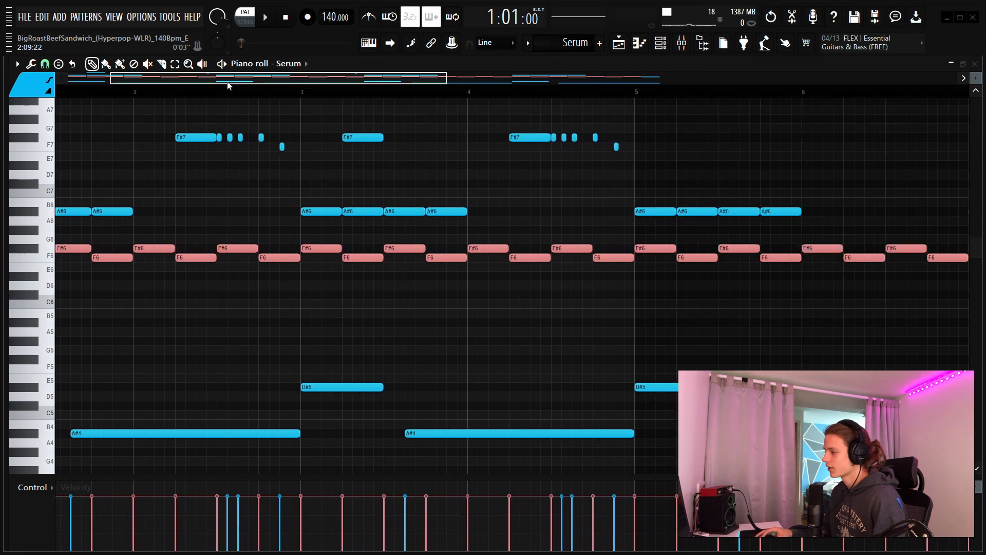
drag(229, 85, 187, 85)
ctrl+click(326, 180)
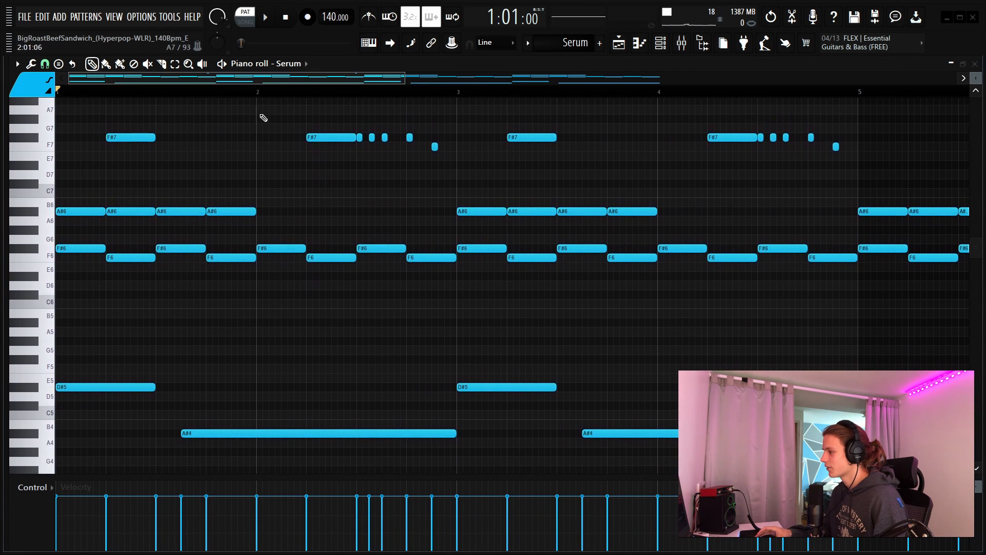
scroll(220, 96, down, 1)
scroll(220, 96, down, 3)
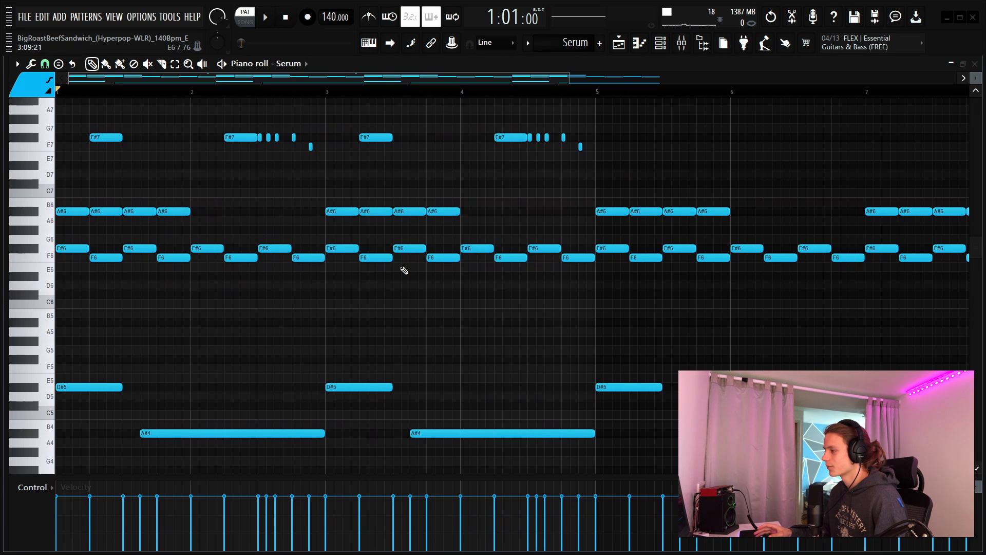
scroll(293, 262, up, 2)
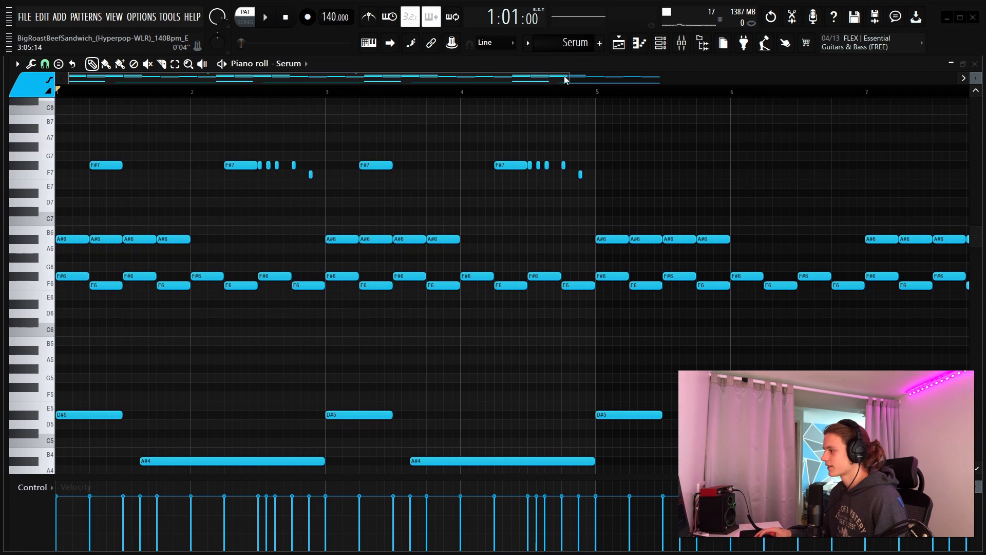
- Review the LEAD - REGULAR DRIP preset in the Serum channel's synth, and close the synth and channel rack
key(F6)
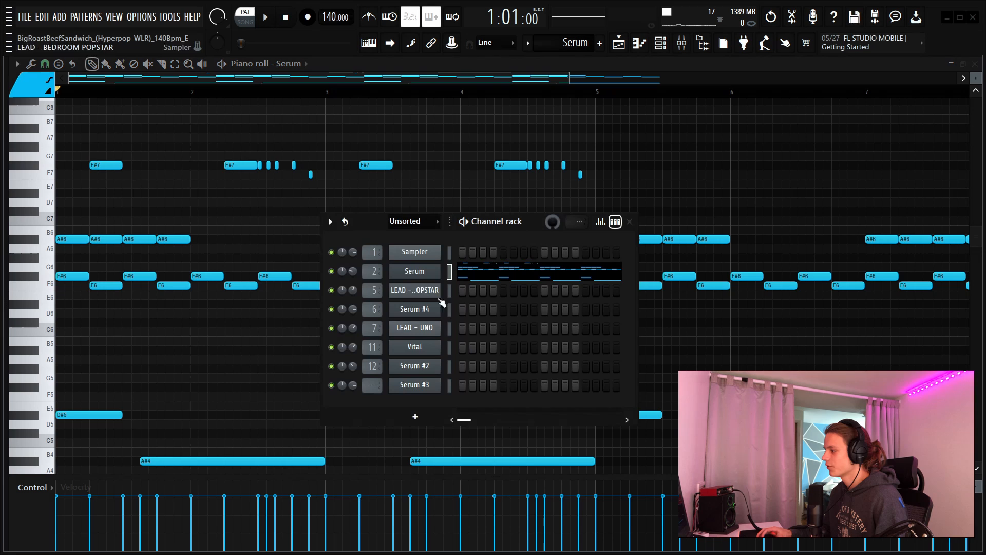
click(424, 275)
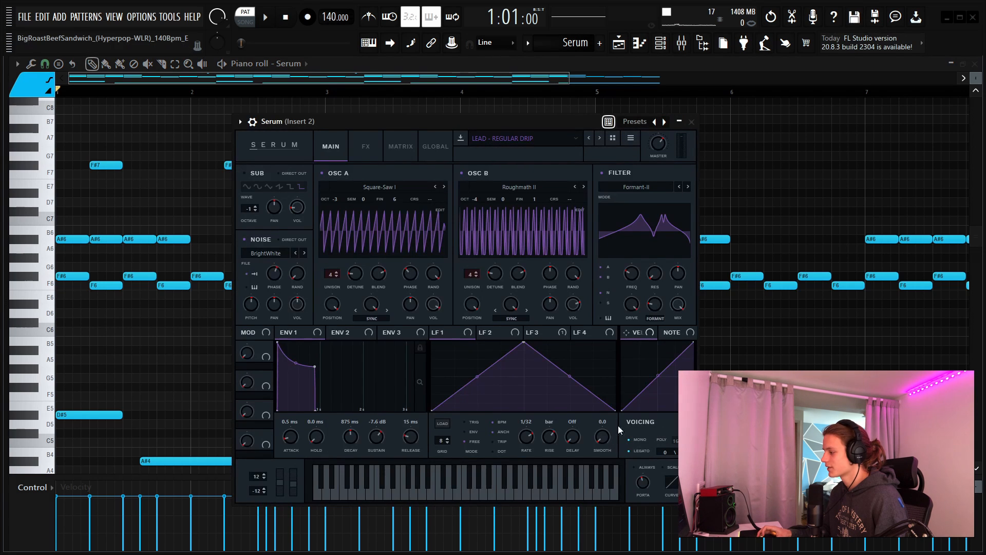
click(692, 121)
key(F6)
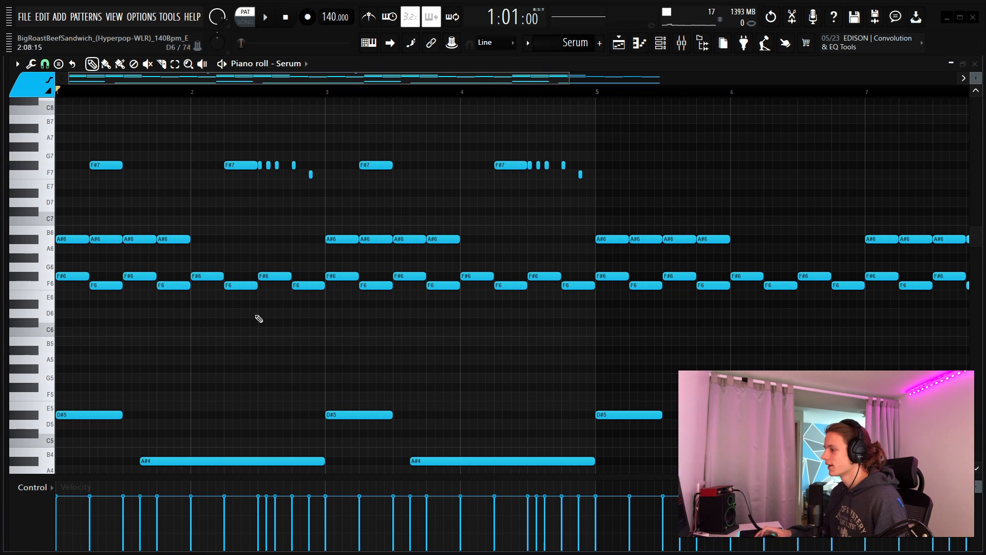
click(661, 43)
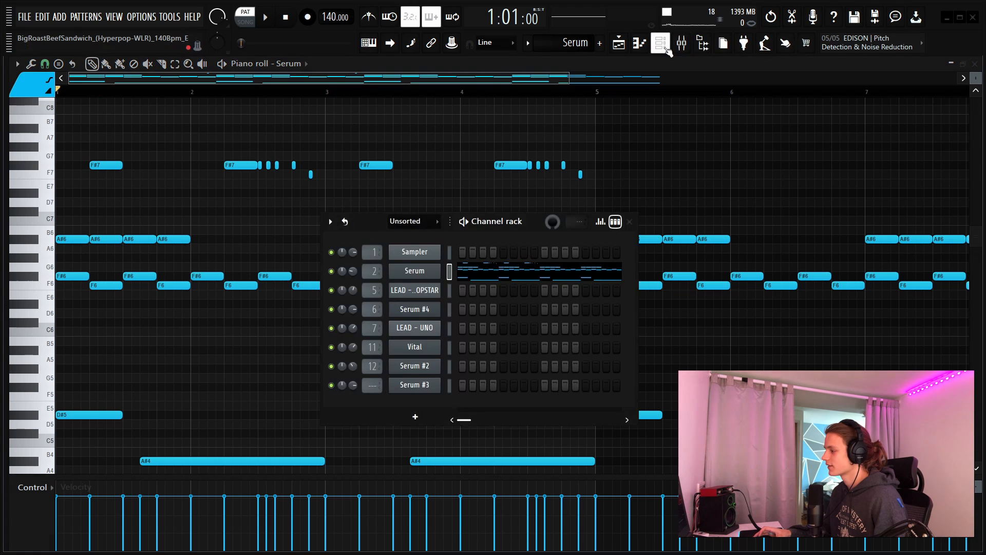
click(188, 121)
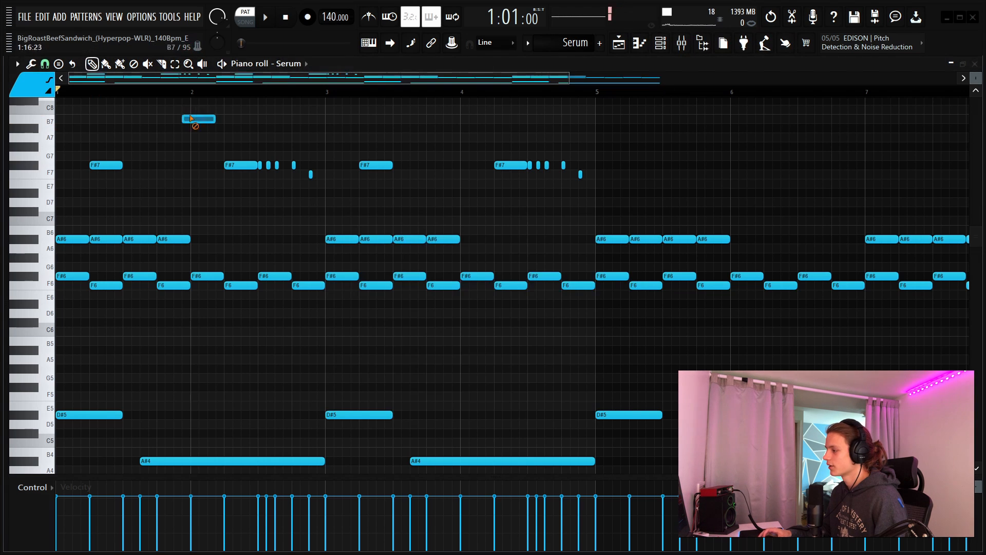
right_click(189, 121)
- Play bars 1 to 4 of the Serum pattern as a loop, and clear the time selection
drag(600, 95, 58, 95)
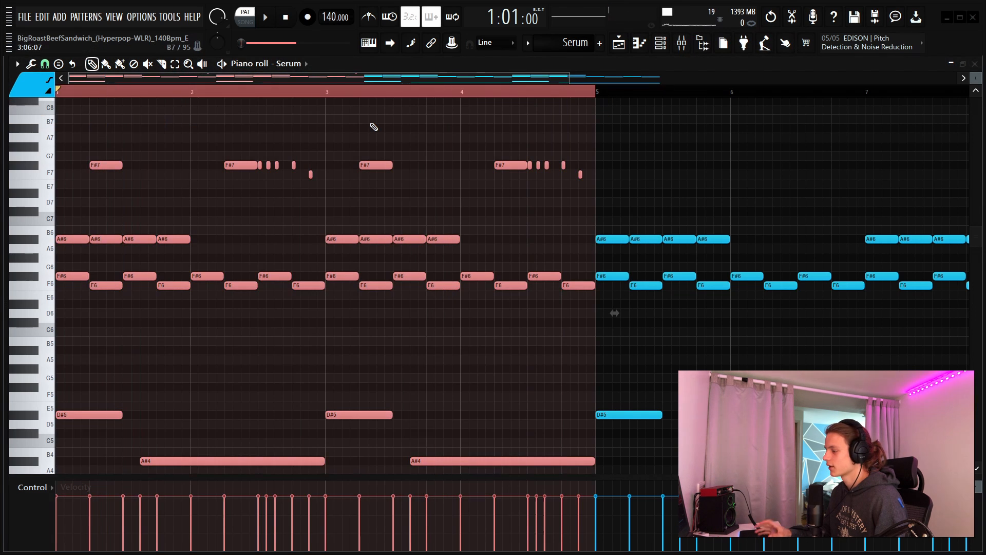
key(space)
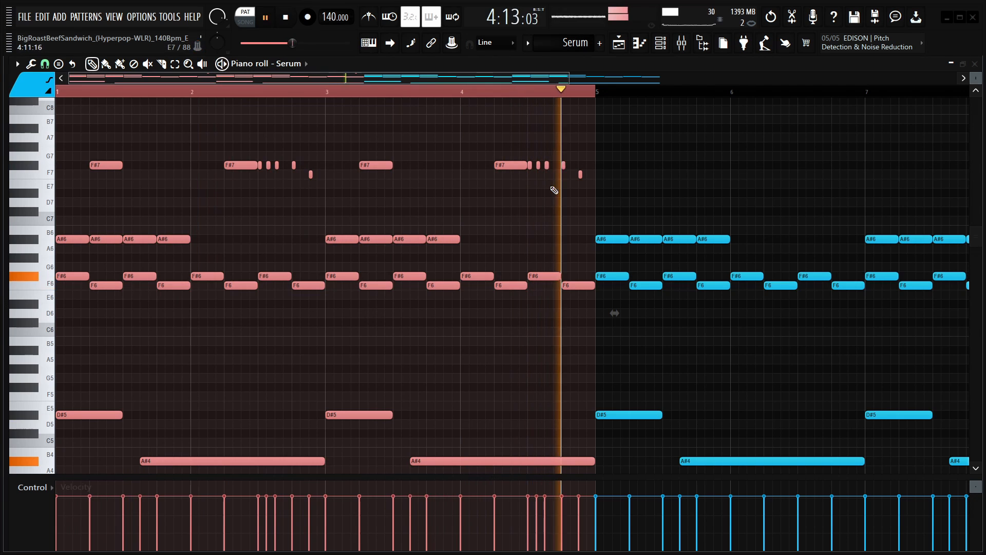
key(space)
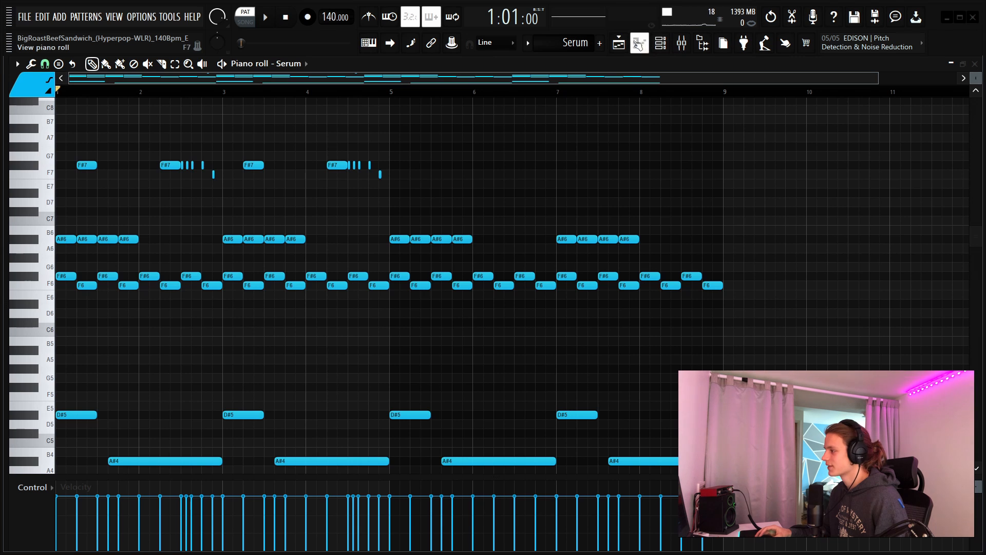
- Review the HalfTime settings on the Serum channel's mixer track, Insert 2
click(664, 45)
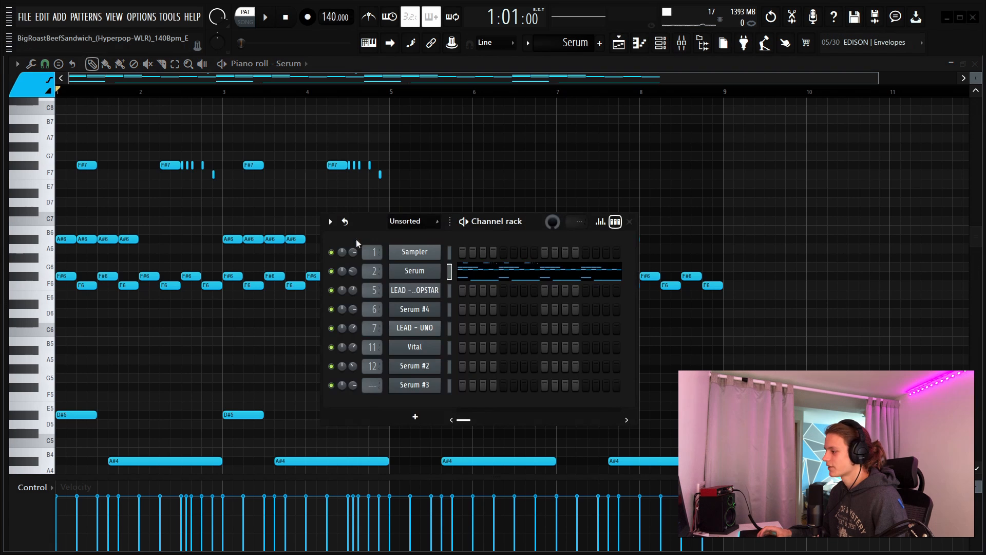
click(681, 43)
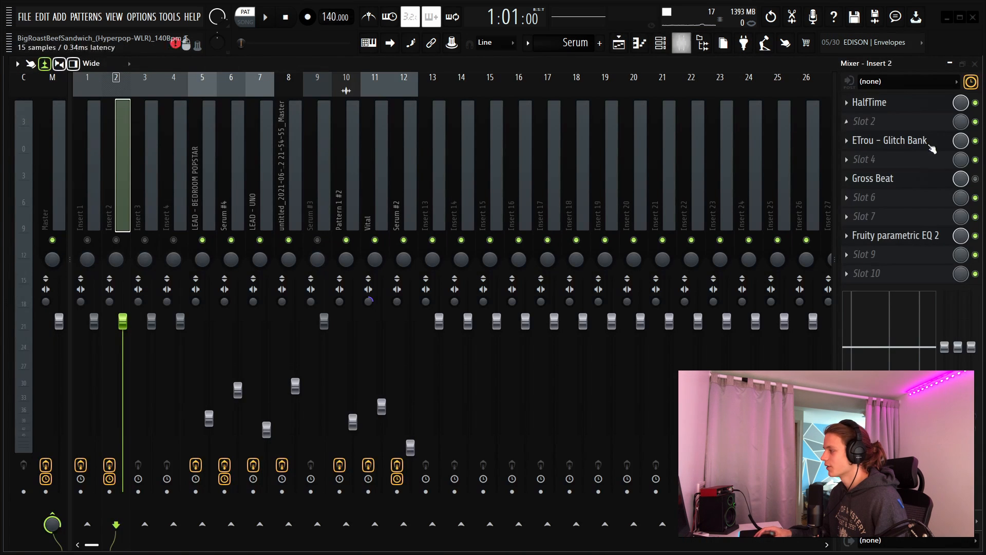
click(908, 106)
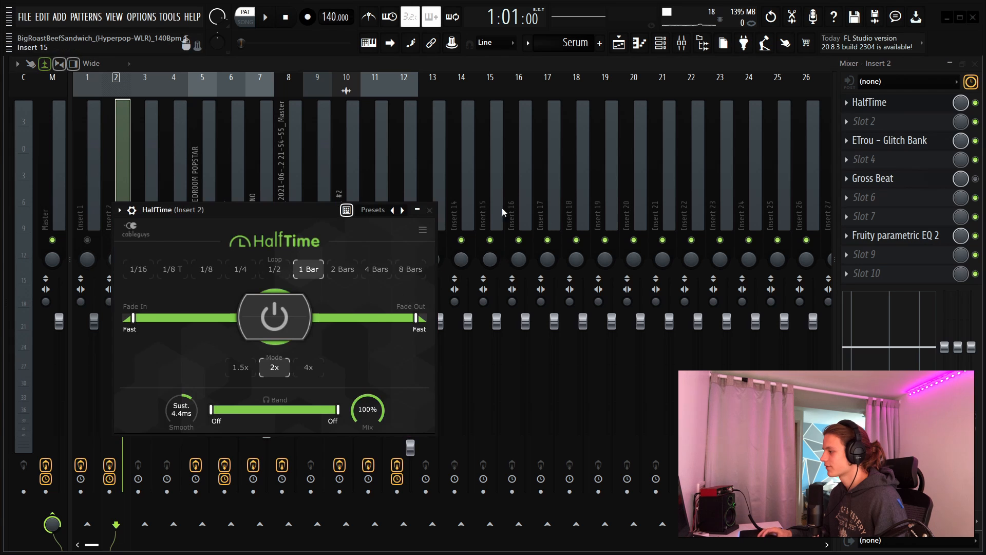
click(430, 210)
- Review the ETrou - Glitch Bank and Fruity parametric EQ 2 settings on mixer track Insert 2
click(925, 141)
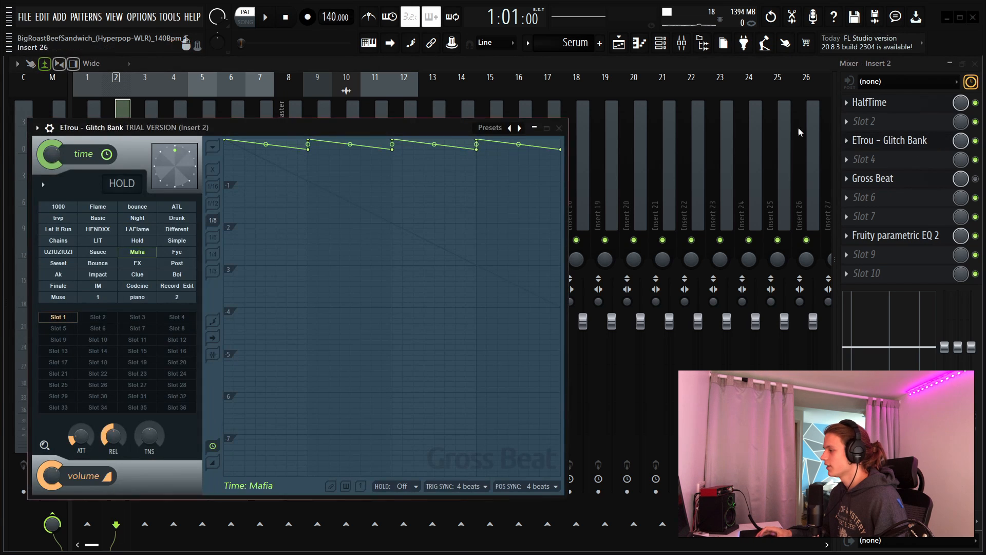
drag(449, 131, 586, 124)
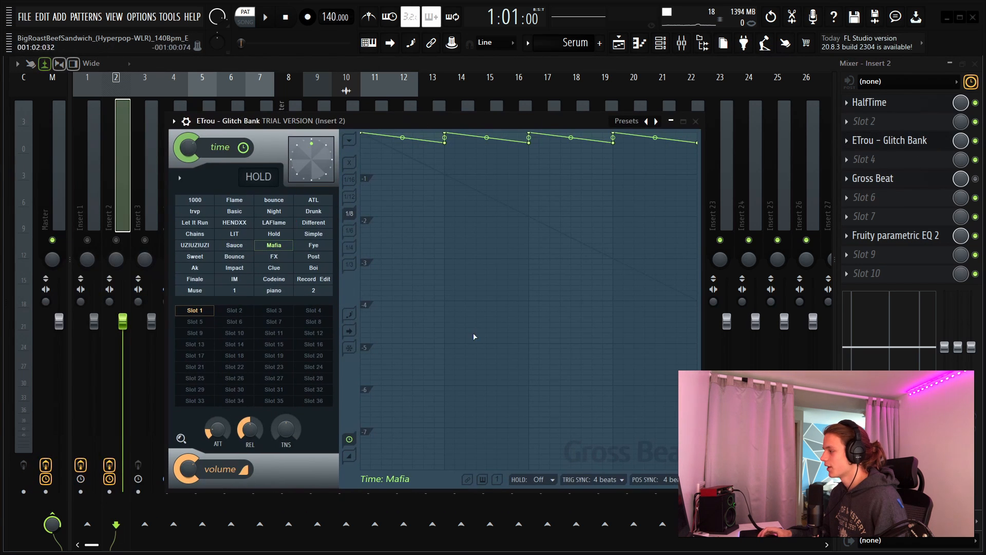
click(696, 121)
click(905, 237)
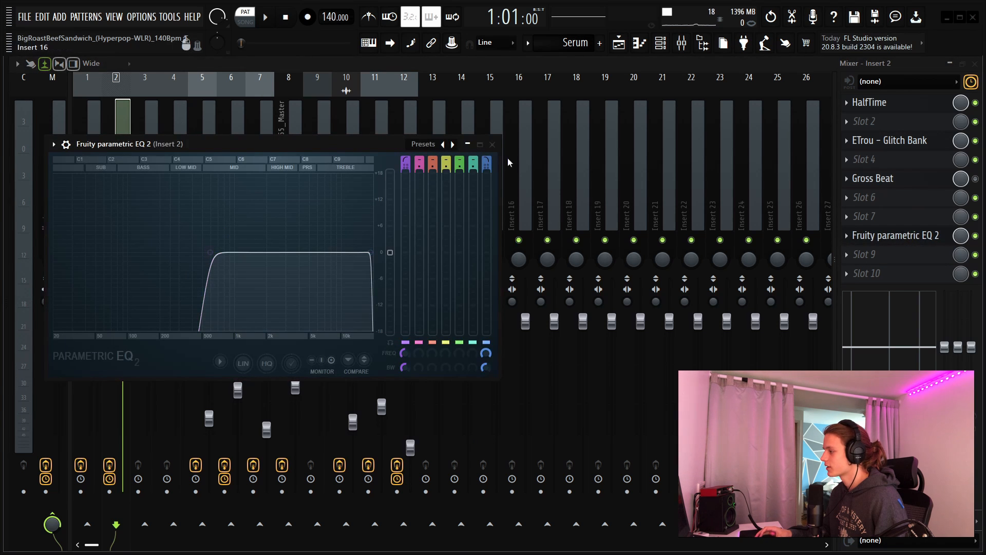
click(492, 145)
click(886, 141)
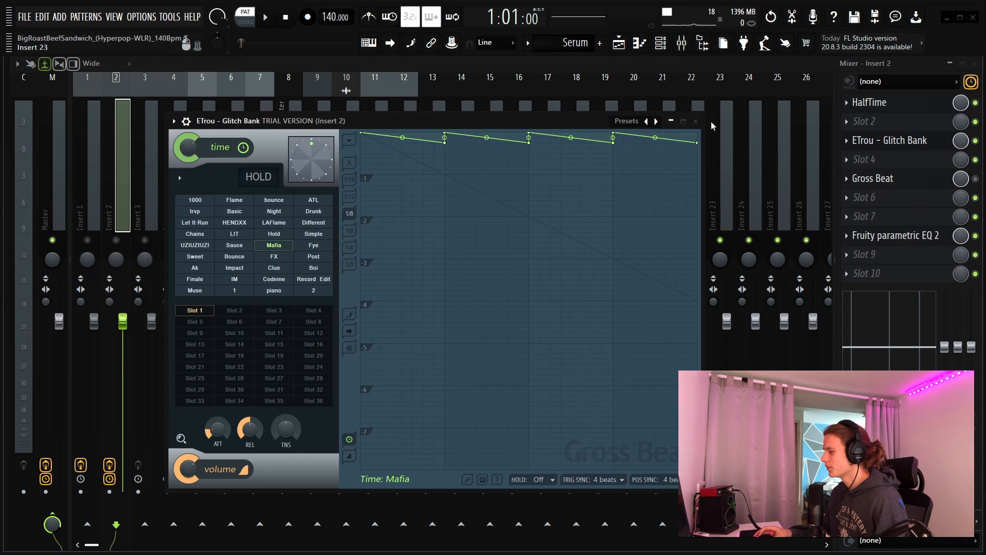
click(696, 122)
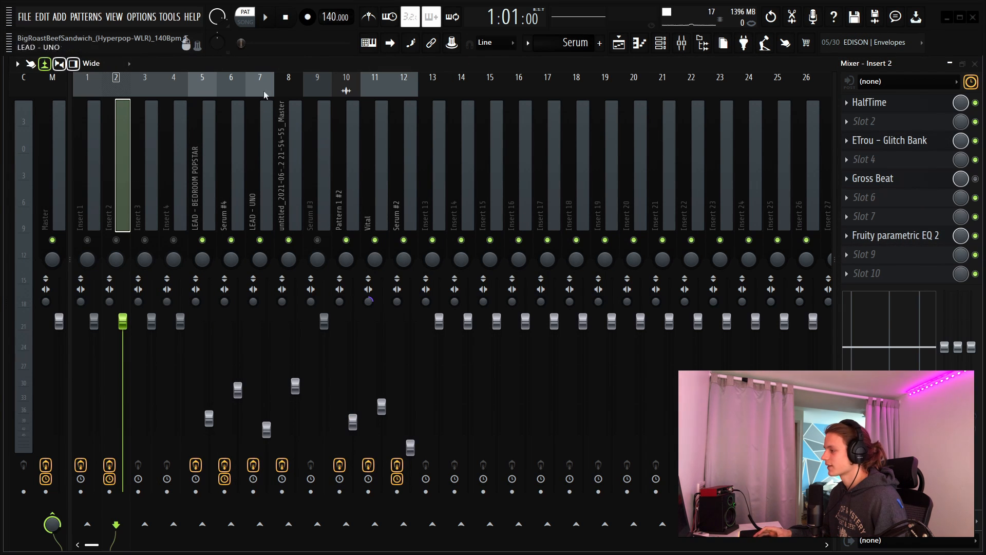
- Unmute mixer track Insert 2 and play the Serum pattern through its effects
key(space)
click(117, 240)
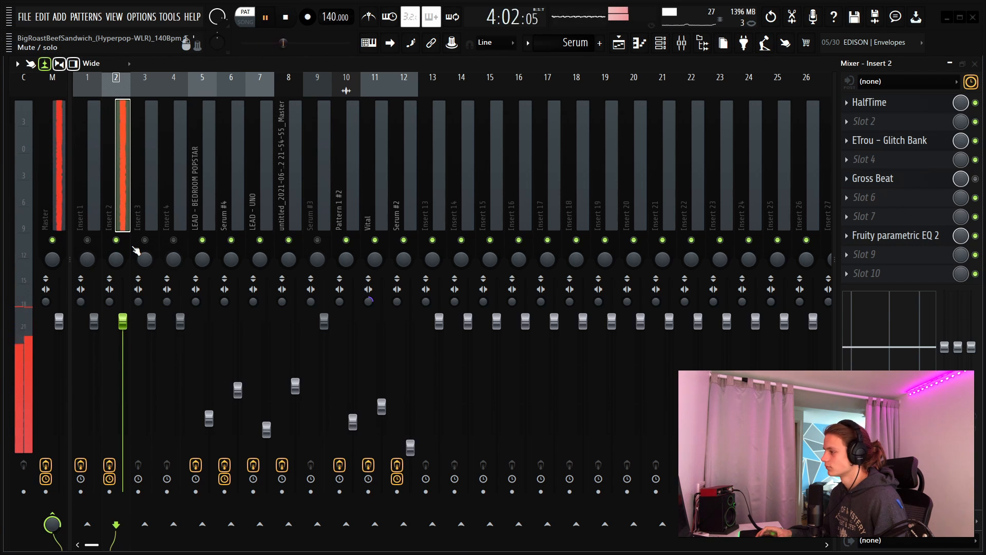
key(space)
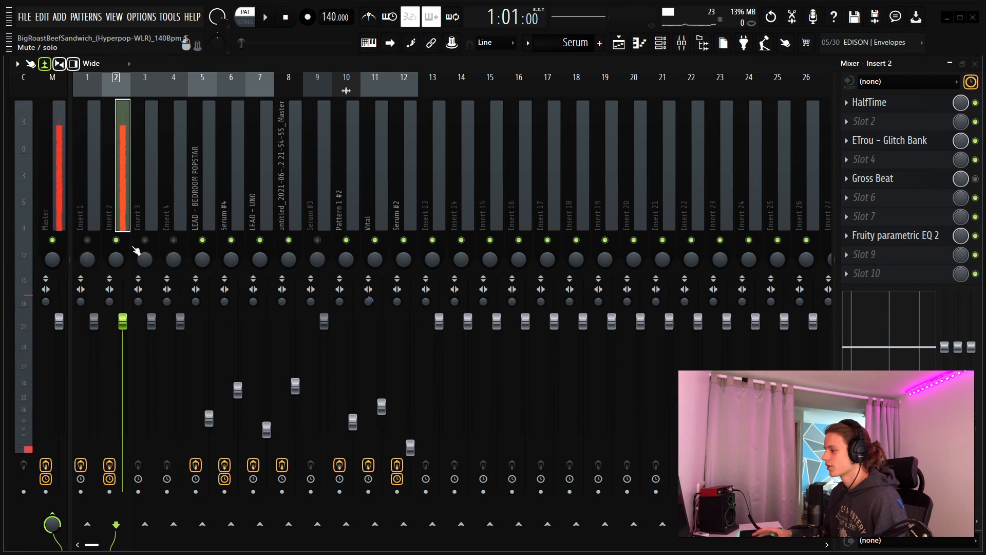
click(619, 44)
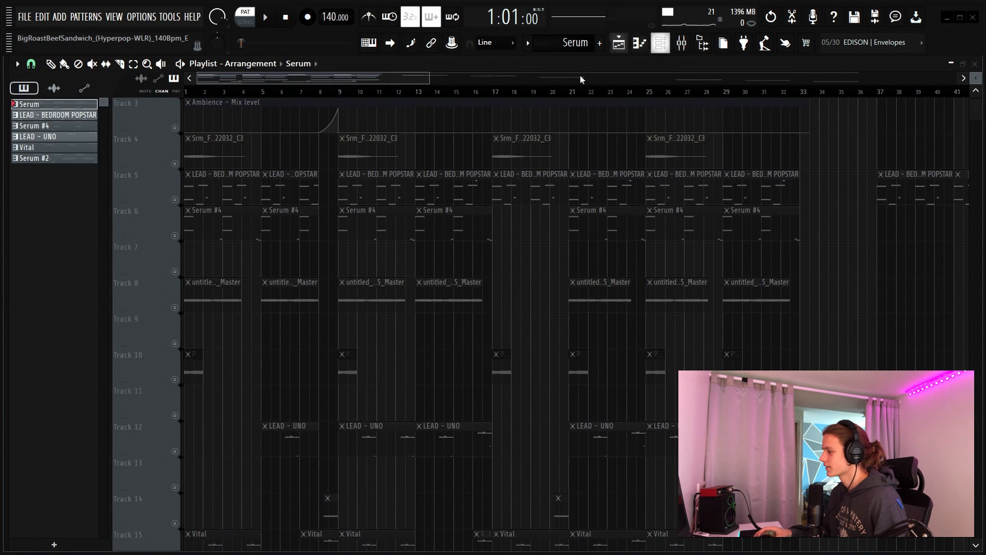
right_click(175, 271)
scroll(235, 93, up, 5)
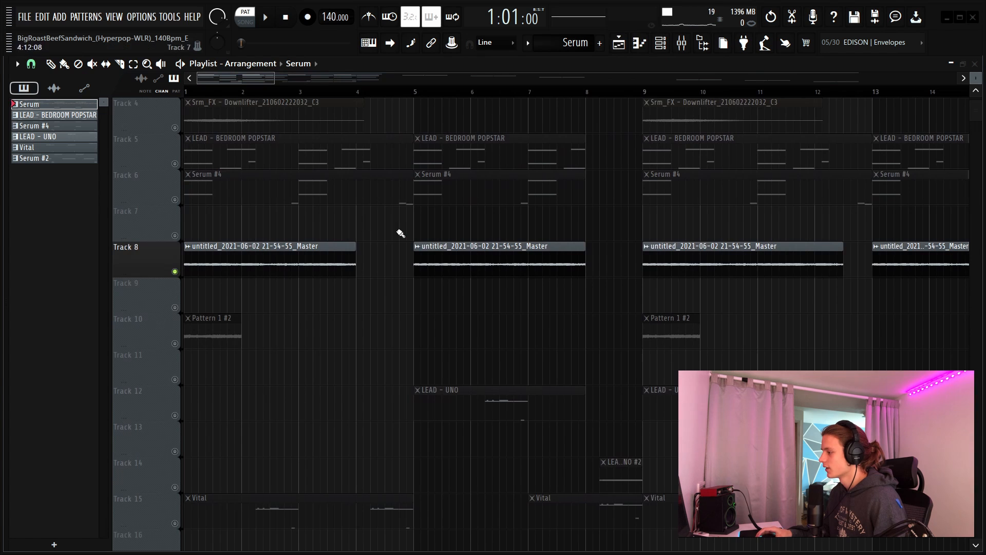
drag(355, 258, 413, 257)
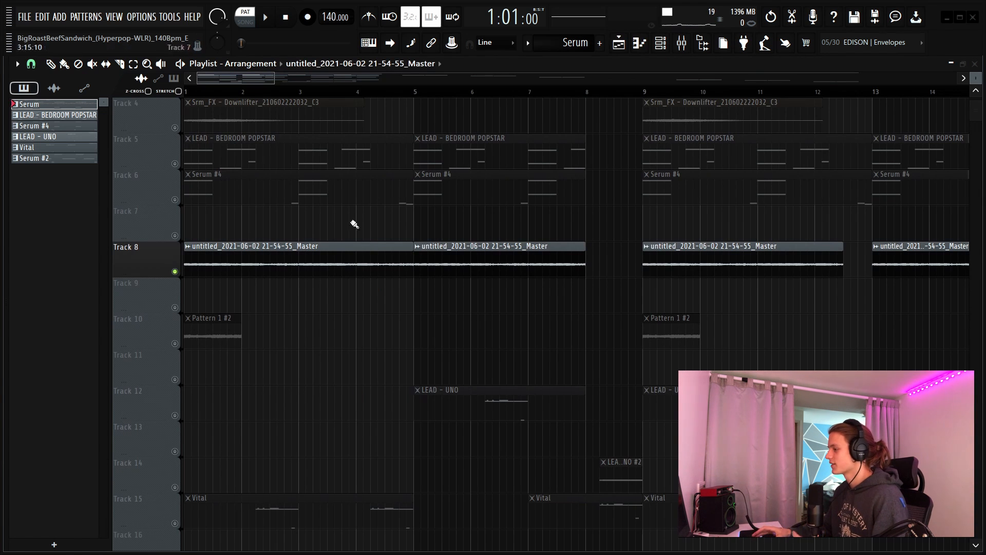
- Switch to song mode, set the playback range to bars 1 to 4 and play the soloed Track 8 audio
key(l)
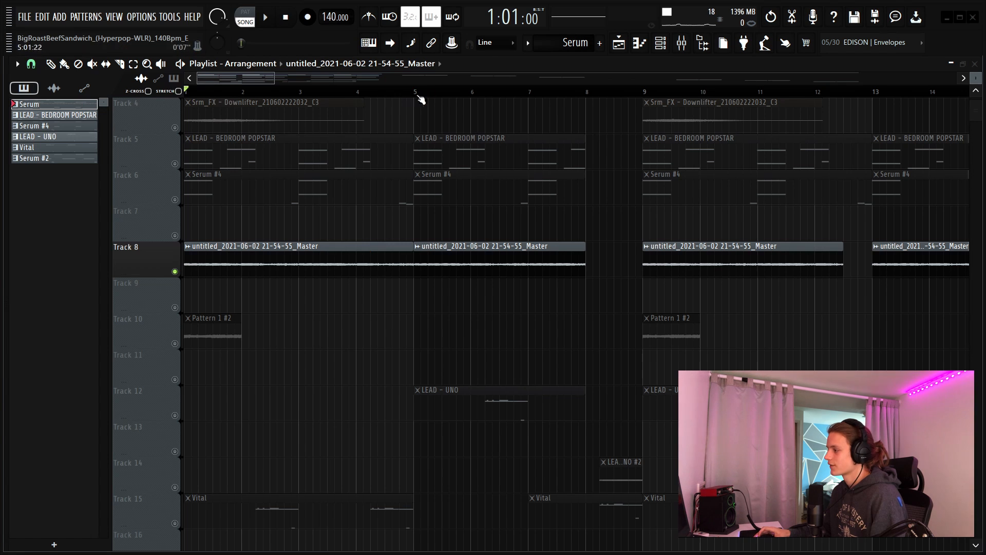
drag(417, 94, 186, 94)
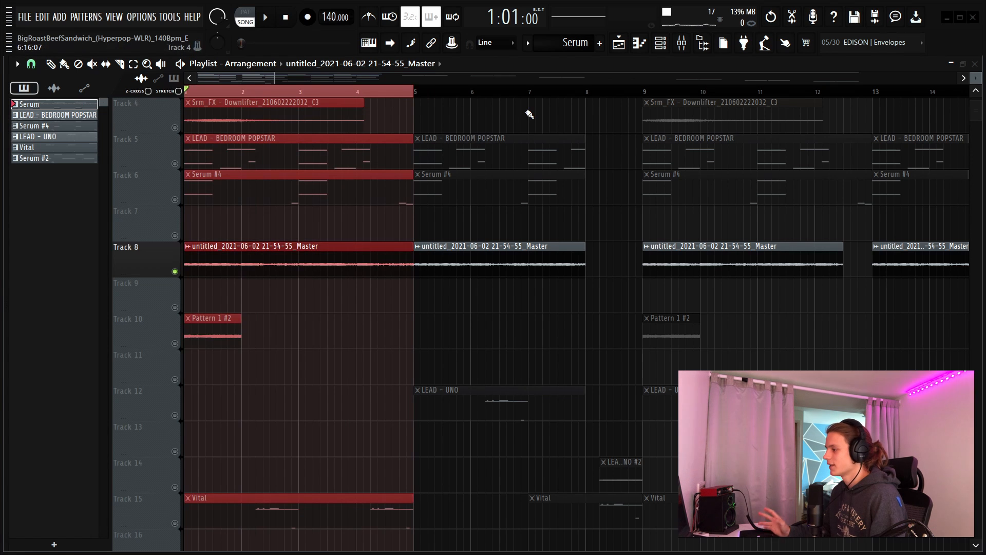
key(space)
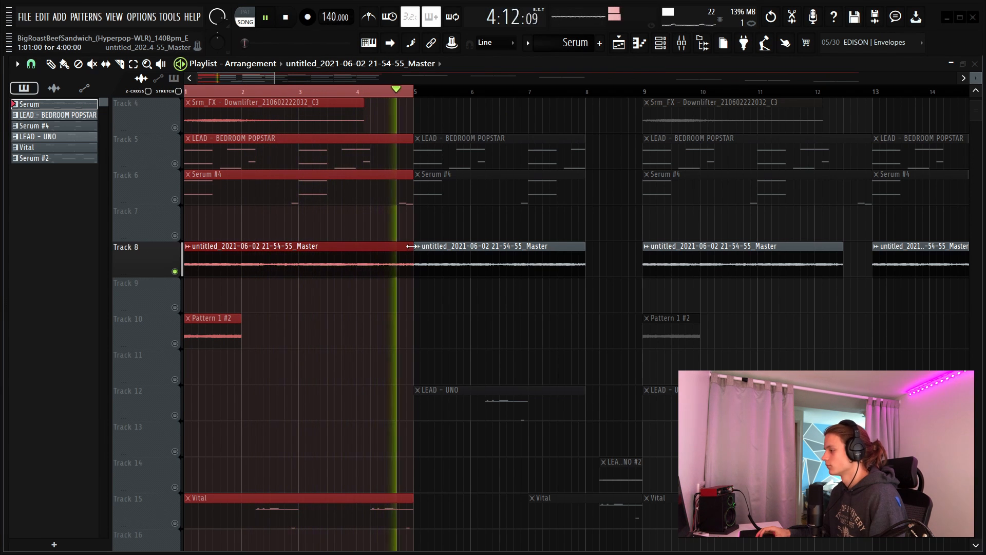
key(space)
ctrl+scroll(366, 125, down, 5)
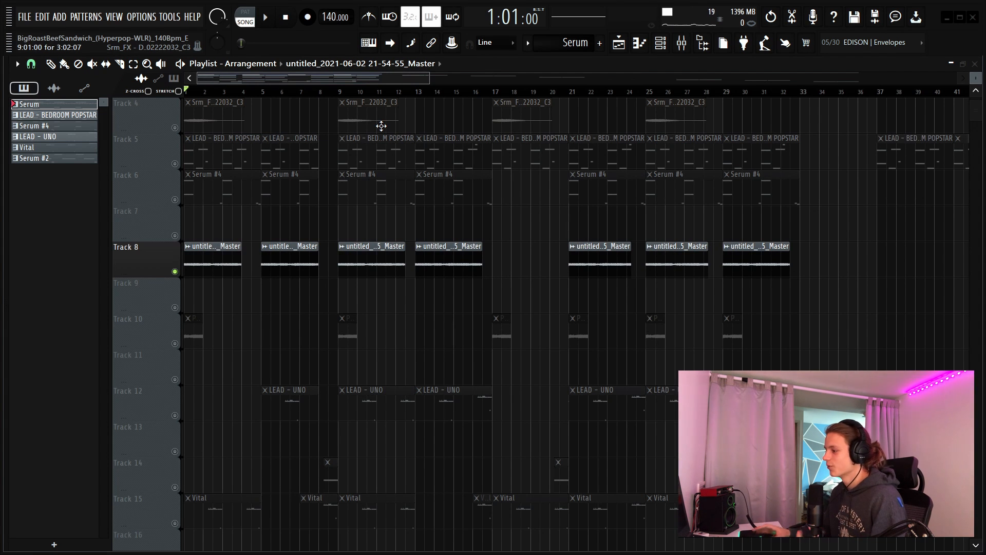
- Open Gross Beat on mixer track Insert 2 and level out the last points of its Half time d time envelope
key(F9)
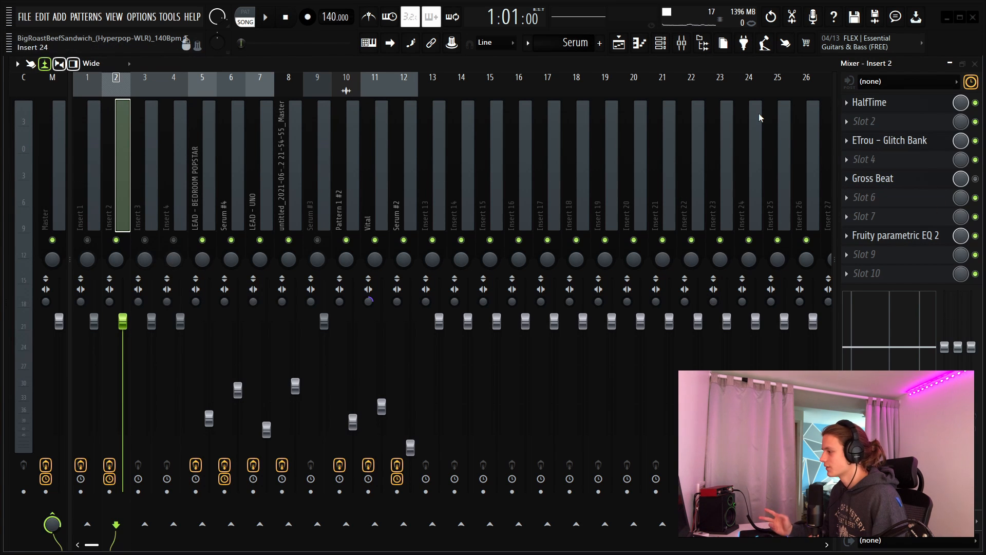
click(884, 179)
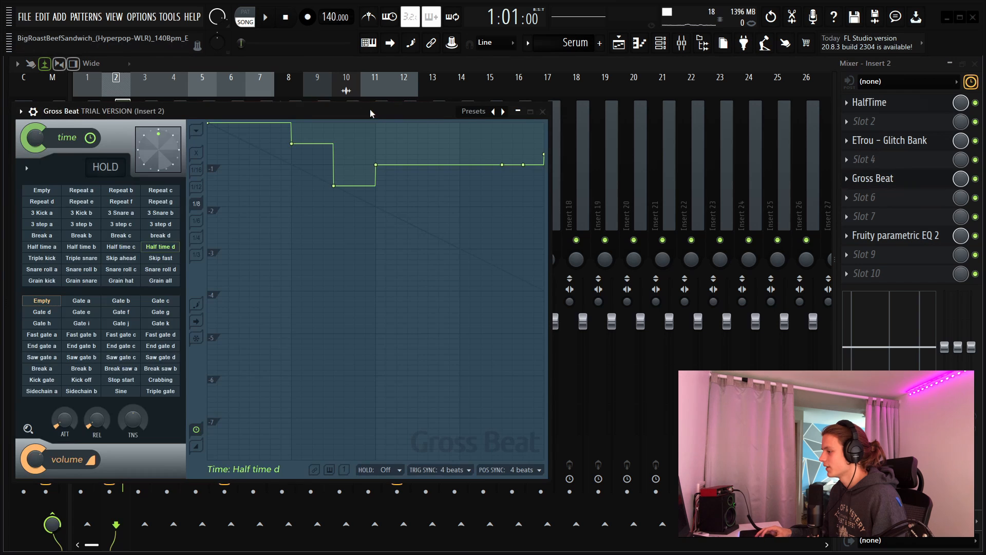
drag(370, 109, 457, 120)
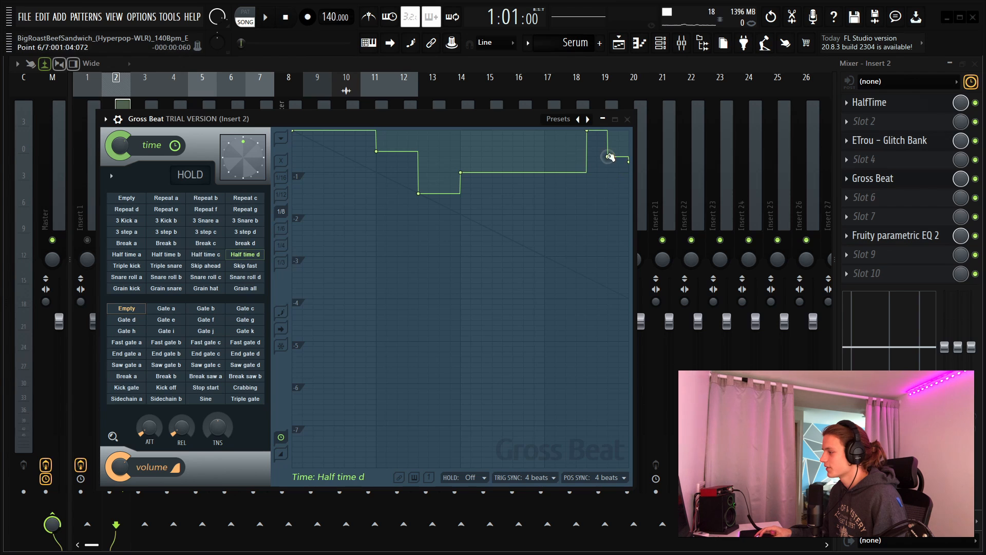
drag(610, 157, 592, 172)
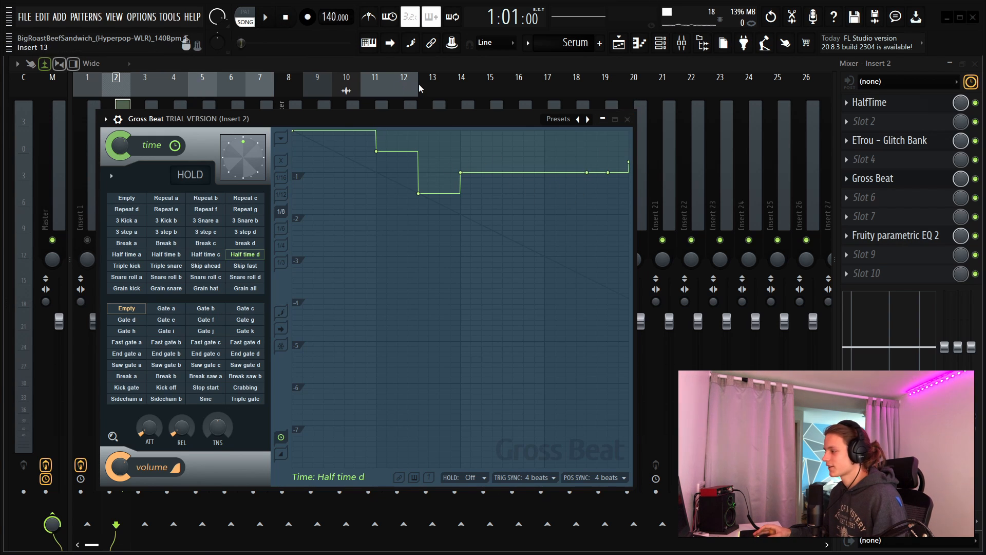
- Play the Serum pattern through Gross Beat's Half time d envelope, and close the effect window
key(space)
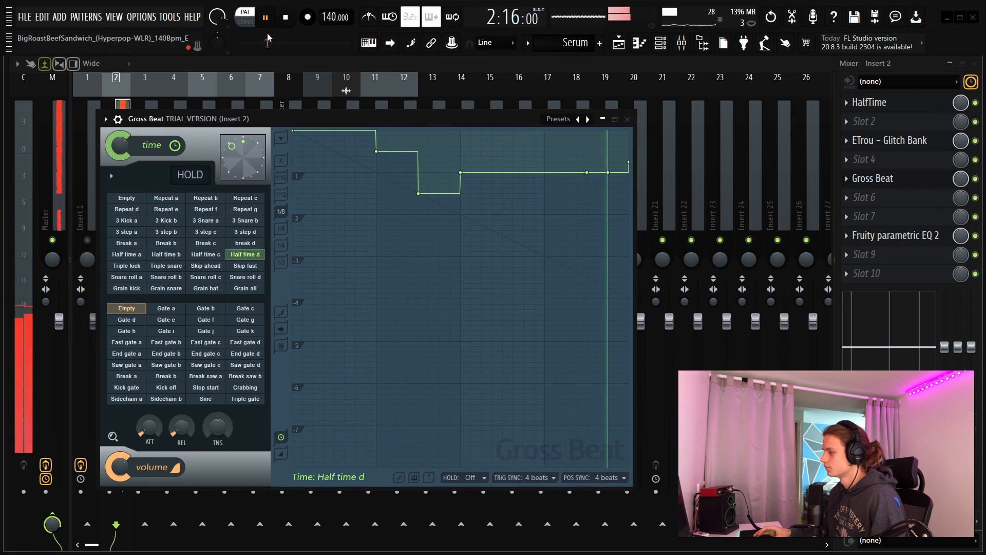
key(space)
drag(475, 122, 457, 218)
click(607, 215)
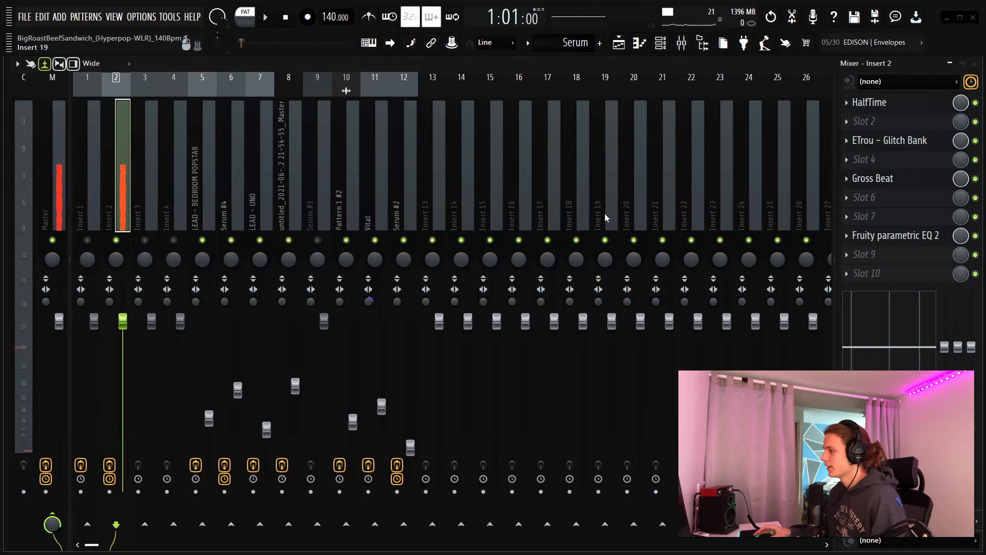
- Return to the playlist, pick the Pattern 1 #2 audio clip and solo Track 10
click(661, 42)
click(682, 42)
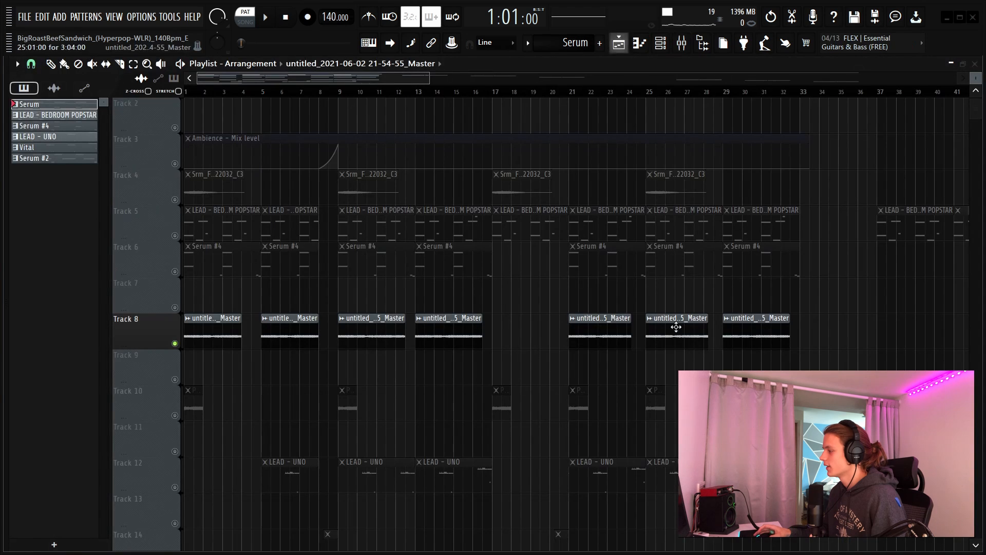
scroll(579, 326, down, 2)
click(577, 333)
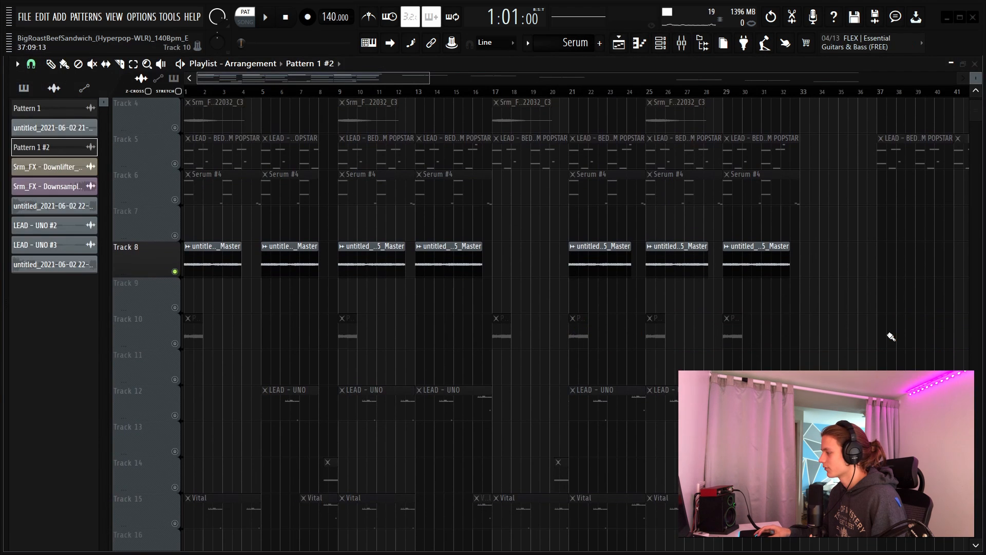
click(183, 343)
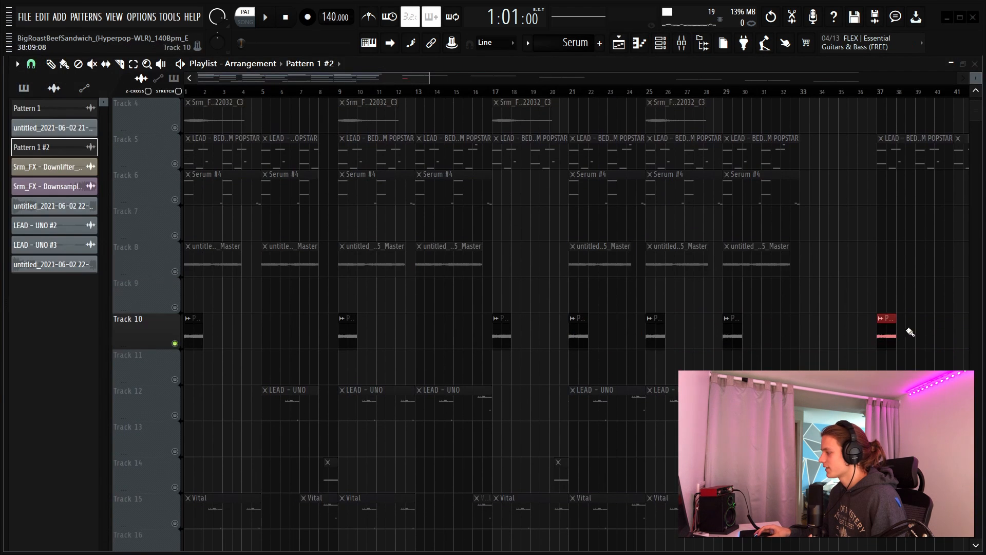
- Extend the Pattern 1 #2 clip at bar 37 back to bar 30 and delete it from Track 10
drag(879, 332, 691, 351)
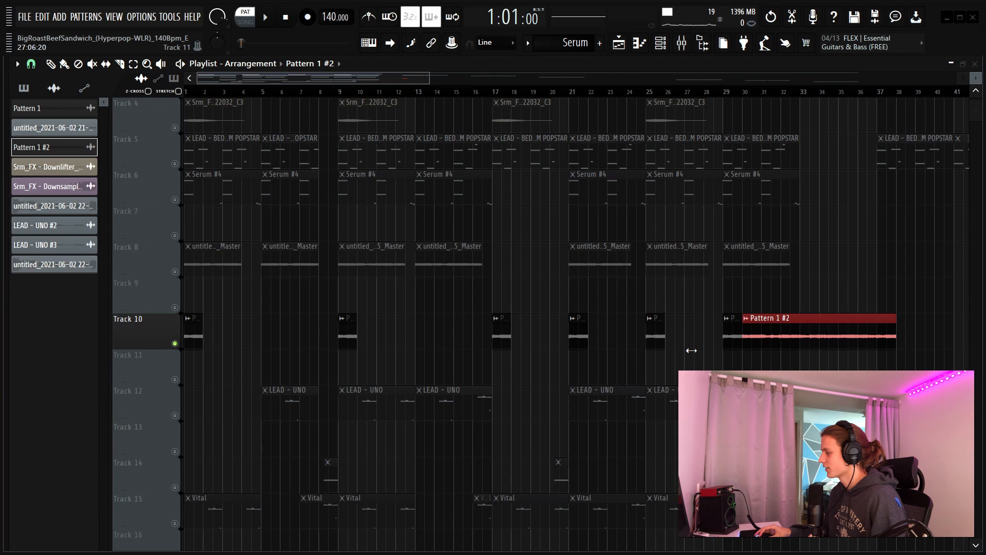
right_click(770, 343)
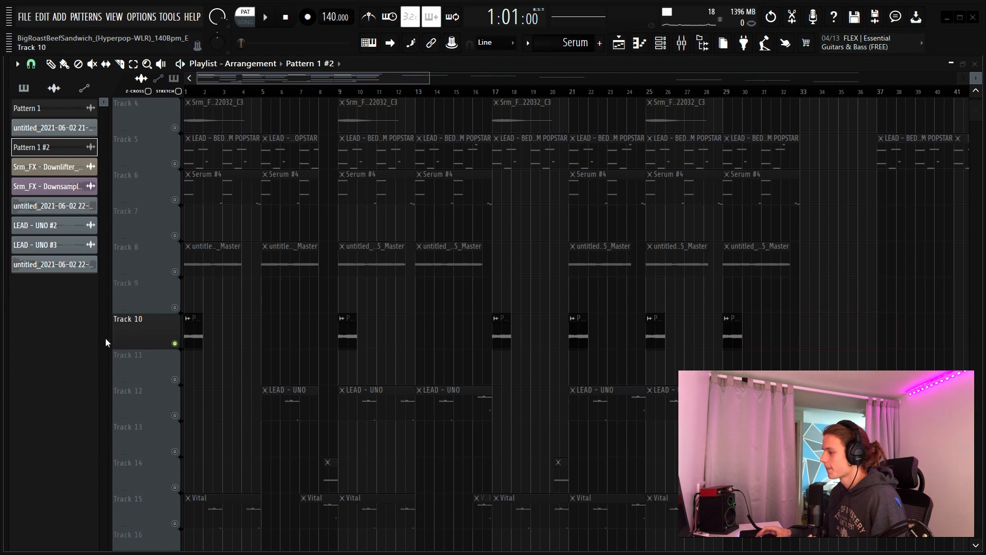
drag(794, 334, 185, 334)
scroll(338, 320, up, 1)
ctrl+click(383, 337)
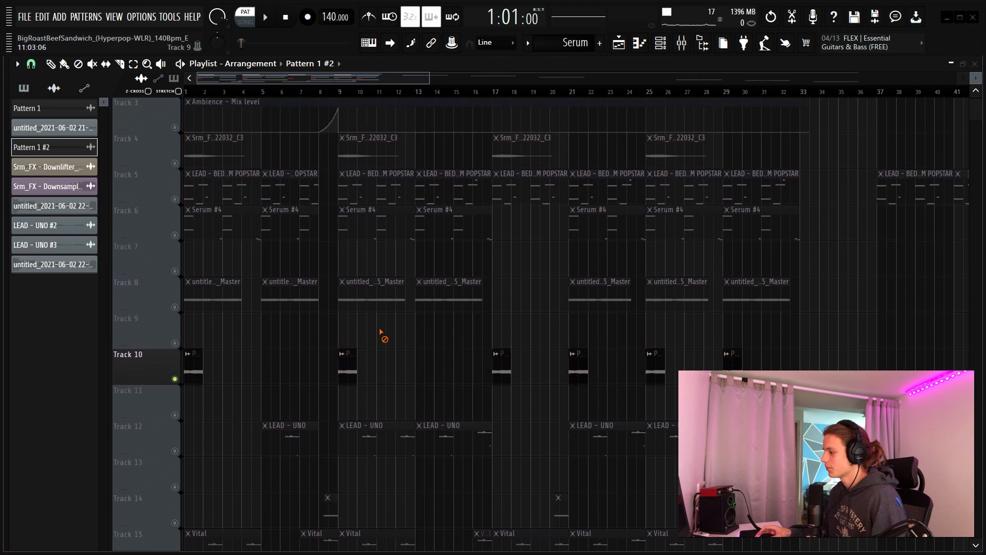
- Review the effects on the Pattern 1 #2 mixer track, including Fruity Delay 3
scroll(399, 348, up, 2)
scroll(237, 96, up, 2)
scroll(237, 96, up, 1)
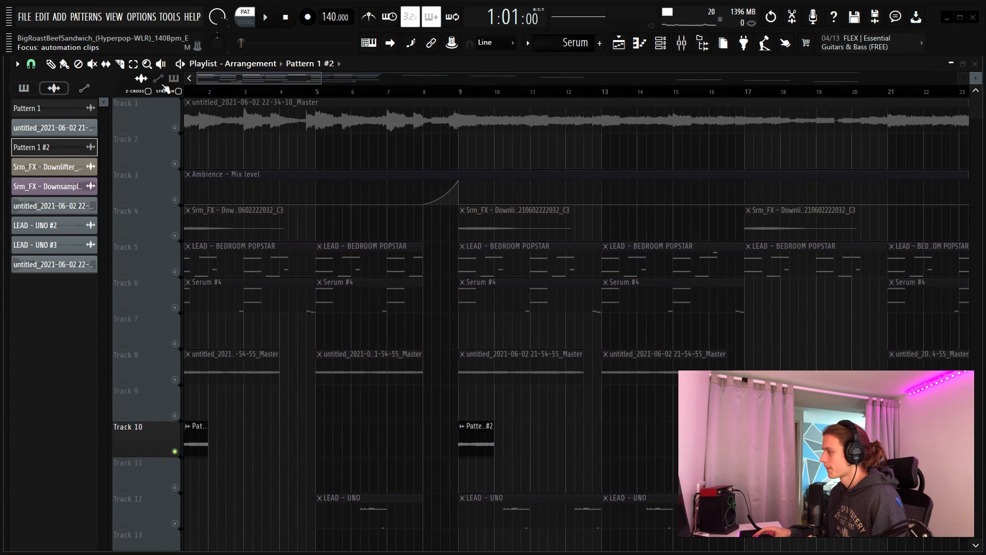
click(661, 44)
click(682, 43)
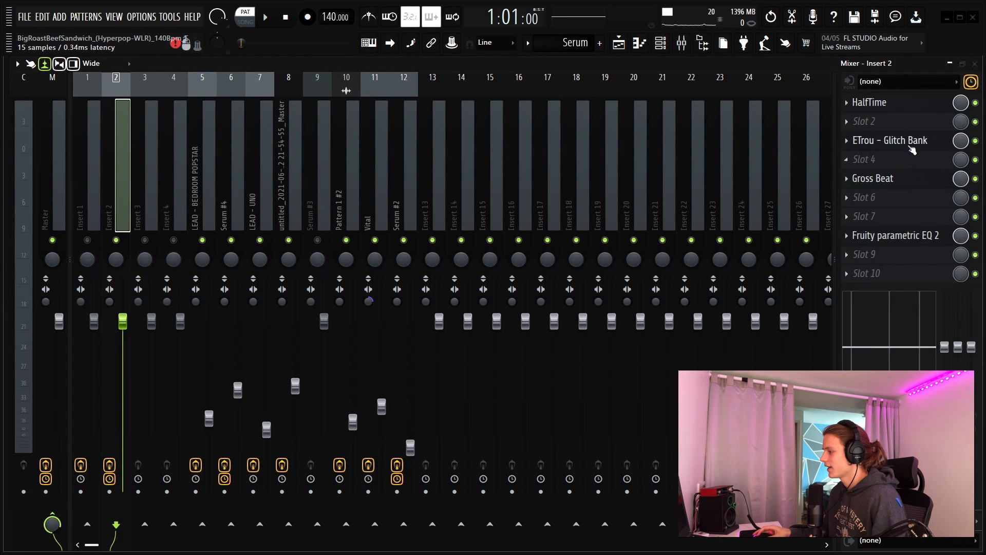
click(354, 195)
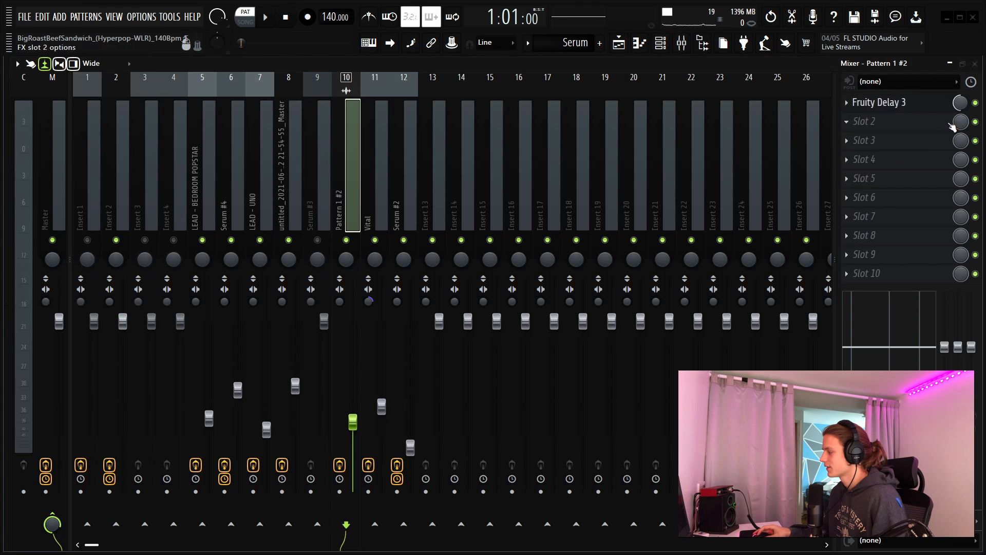
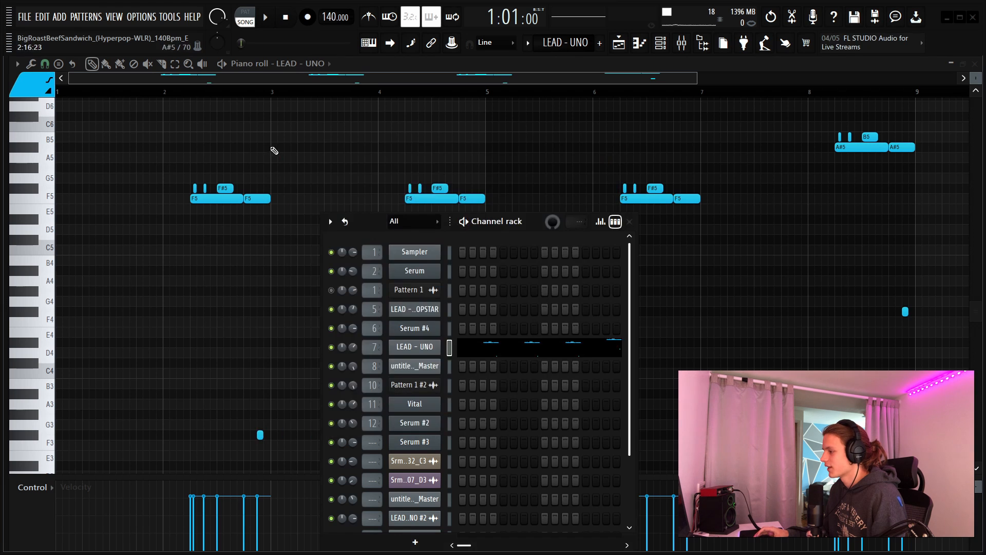
- Examine the F5 and F#5 notes of the LEAD - UNO phrase in bar 2 and its low F#3 slide note
key(F6)
scroll(184, 87, up, 5)
scroll(378, 103, up, 4)
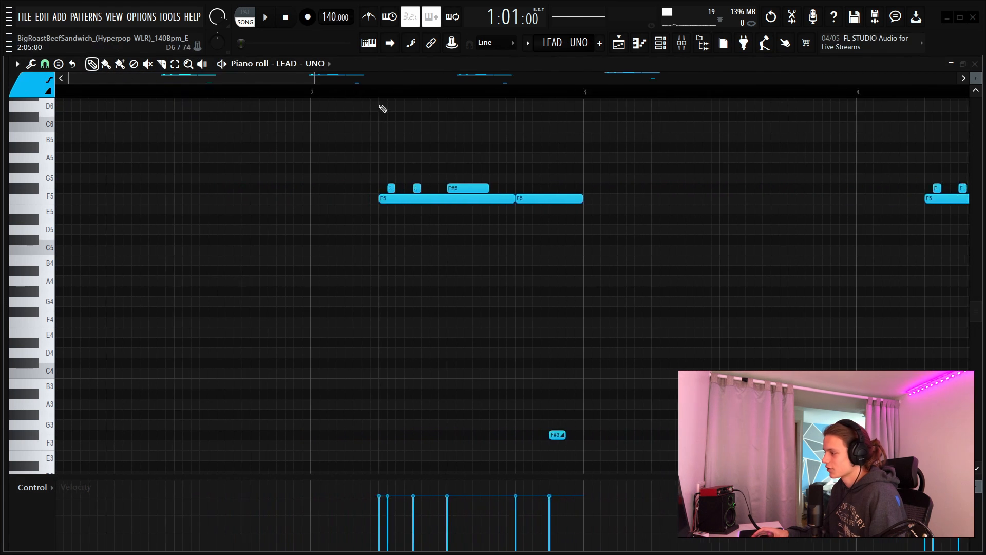
scroll(500, 222, up, 3)
scroll(416, 96, up, 2)
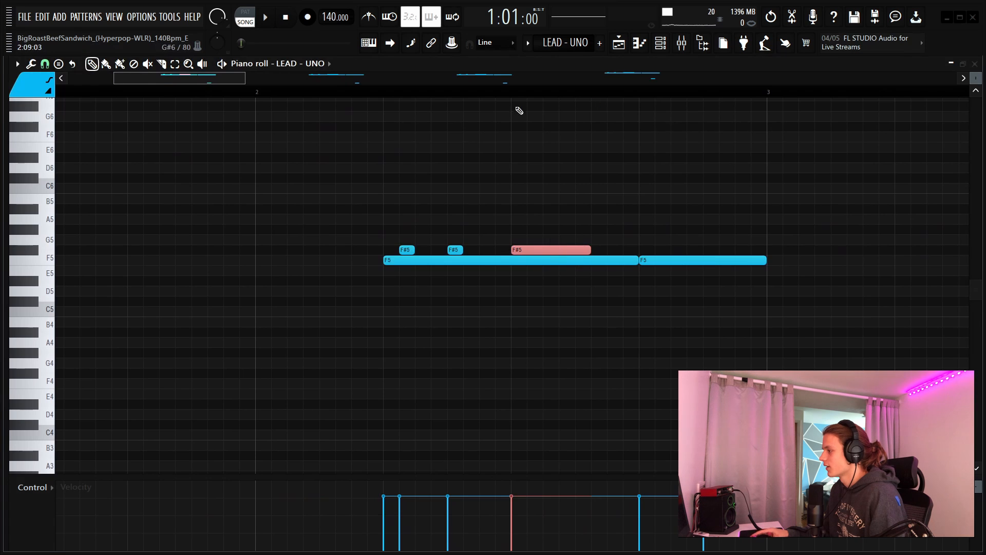
scroll(519, 110, down, 3)
scroll(621, 256, down, 3)
drag(637, 337, 529, 399)
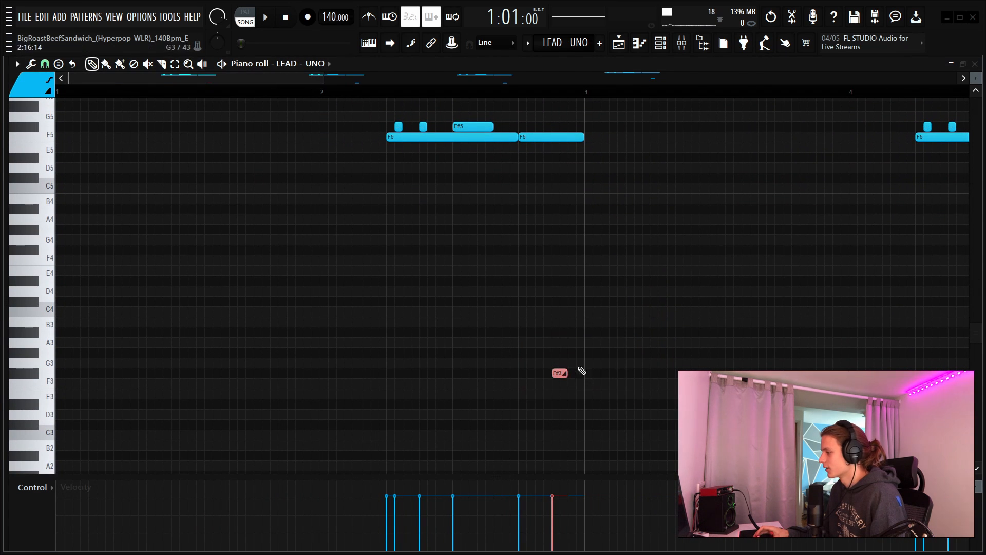
scroll(370, 252, up, 4)
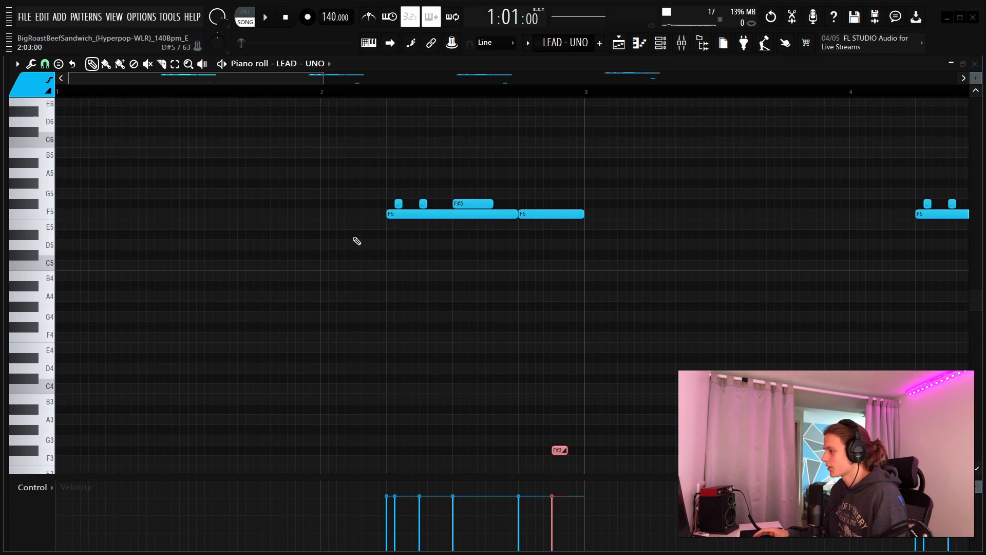
- Select the first LEAD - UNO phrase and the higher phrase in bar 8 to compare their notes
drag(225, 132, 161, 220)
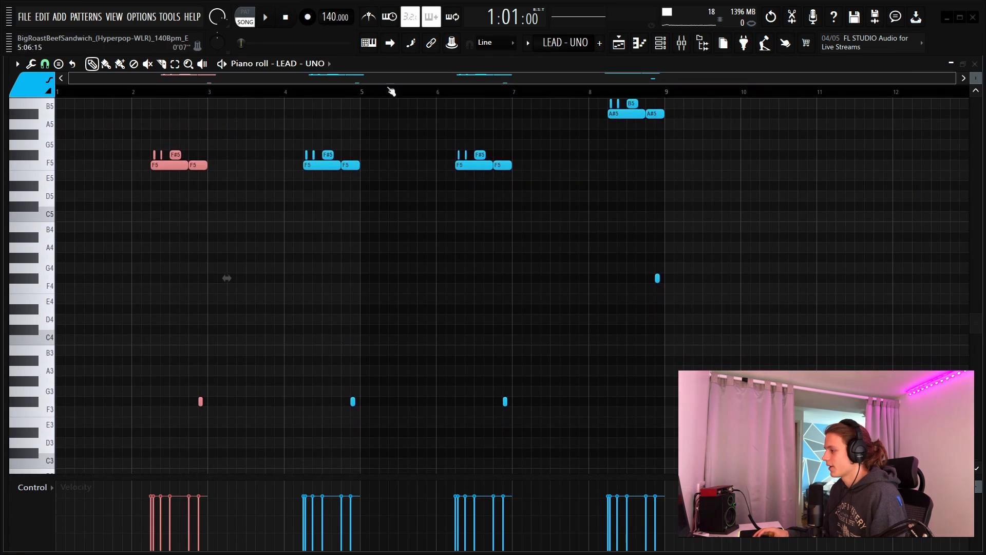
drag(392, 91, 437, 98)
scroll(682, 249, up, 4)
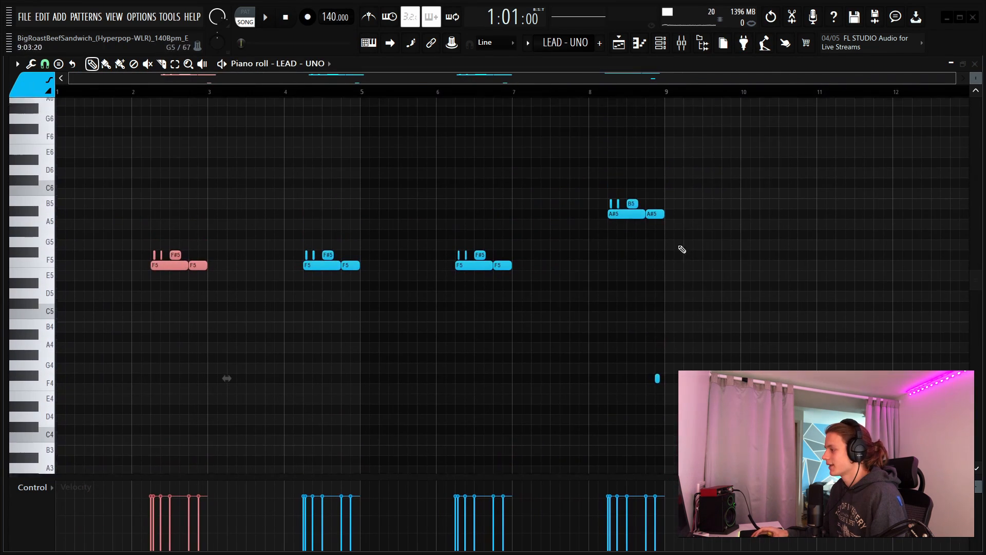
drag(757, 202, 577, 451)
drag(660, 100, 567, 269)
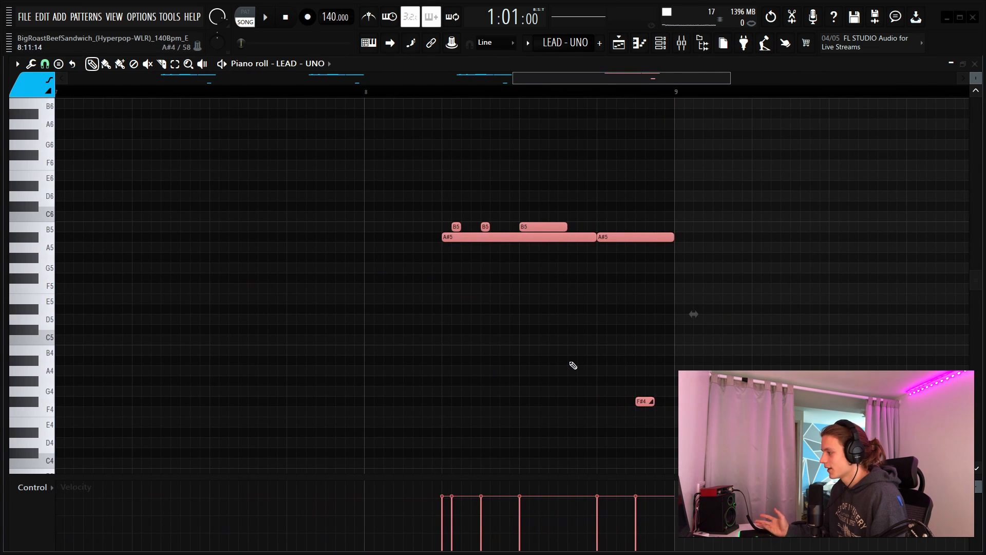
- Set the playback range to bars 5 to 8 of the LEAD - UNO pattern and play it
scroll(368, 94, down, 4)
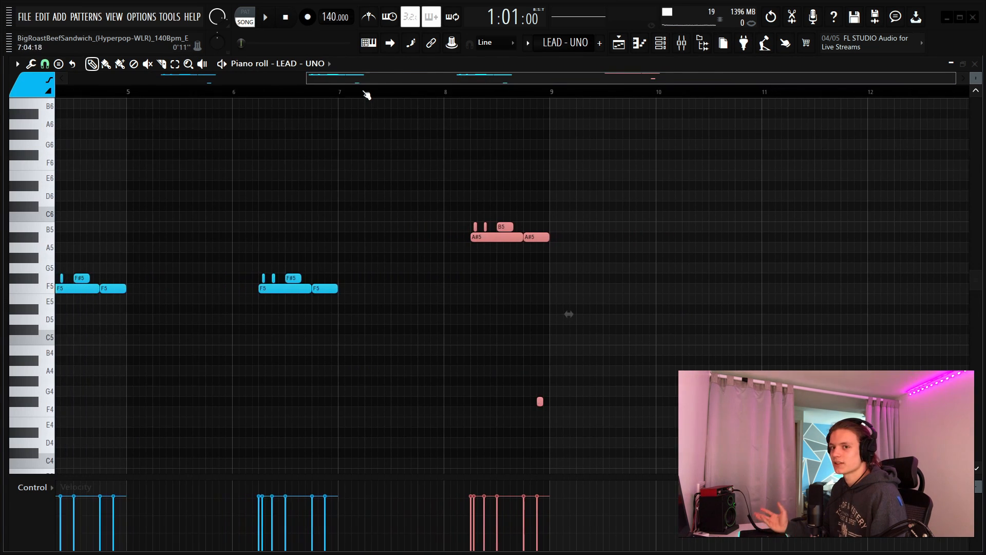
scroll(368, 94, down, 2)
double_click(368, 94)
scroll(806, 264, down, 3)
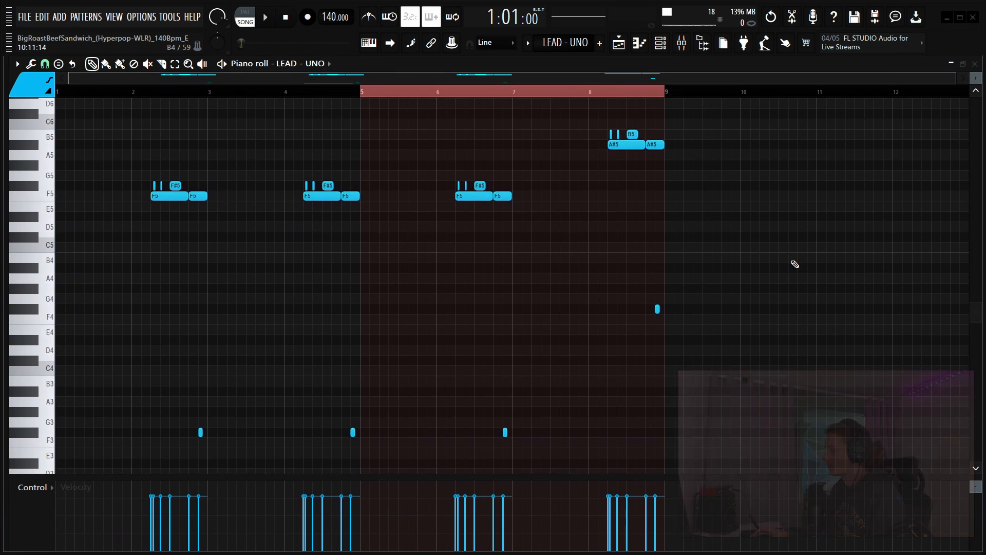
key(space)
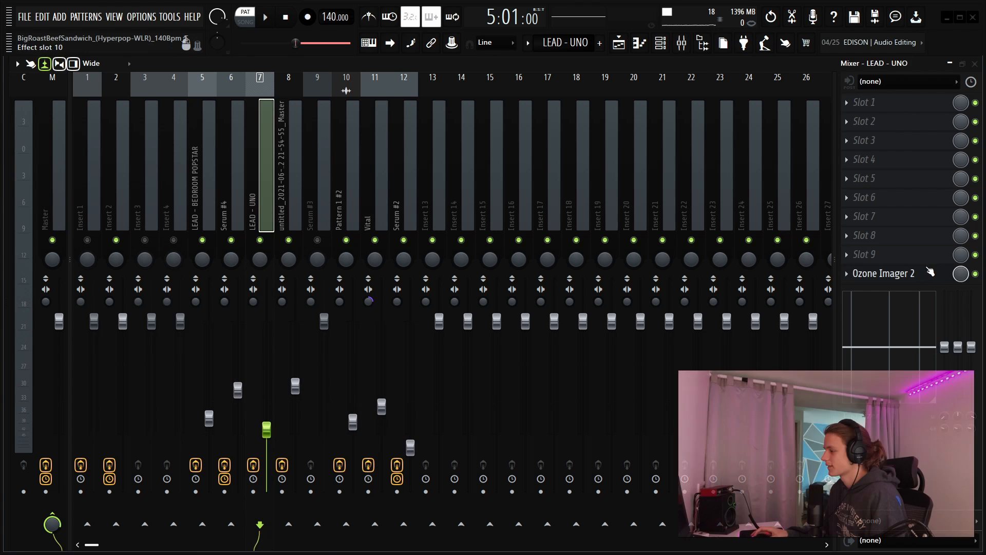
- Review Ozone Imager 2 on the LEAD - UNO mixer track and examine the LEAD - UNO and LEAD - UNO #2 clips in the playlist
click(919, 282)
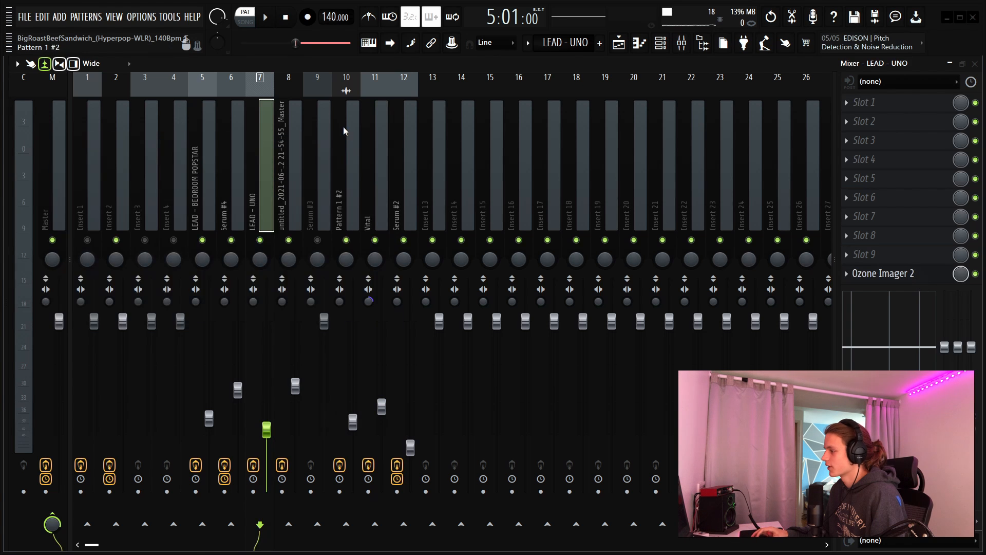
key(F5)
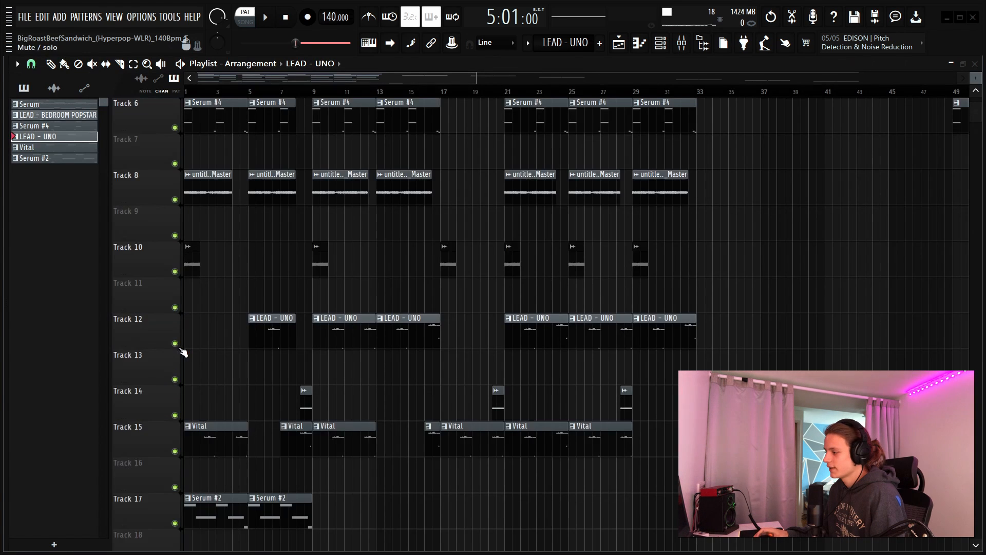
scroll(408, 362, up, 2)
scroll(293, 81, up, 4)
drag(293, 81, 272, 81)
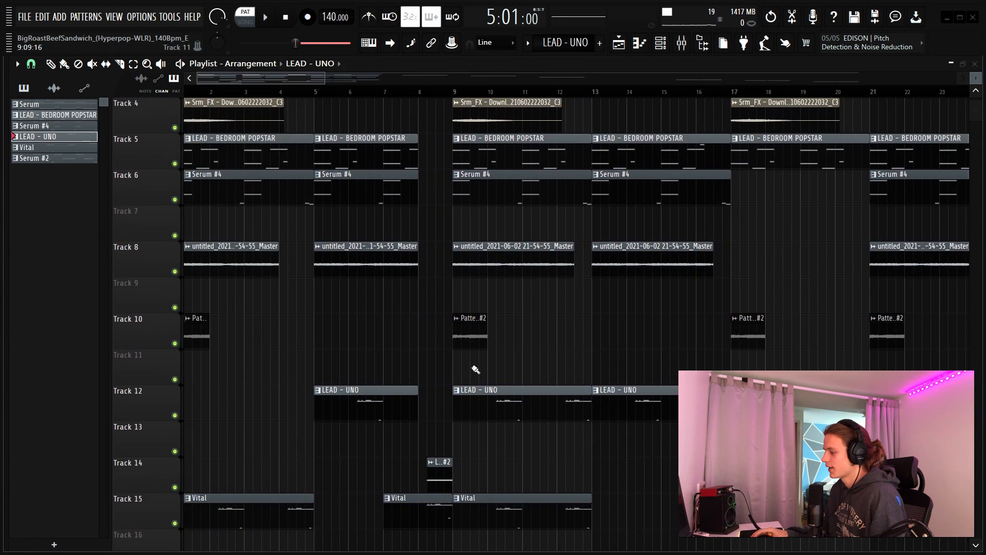
scroll(473, 380, down, 2)
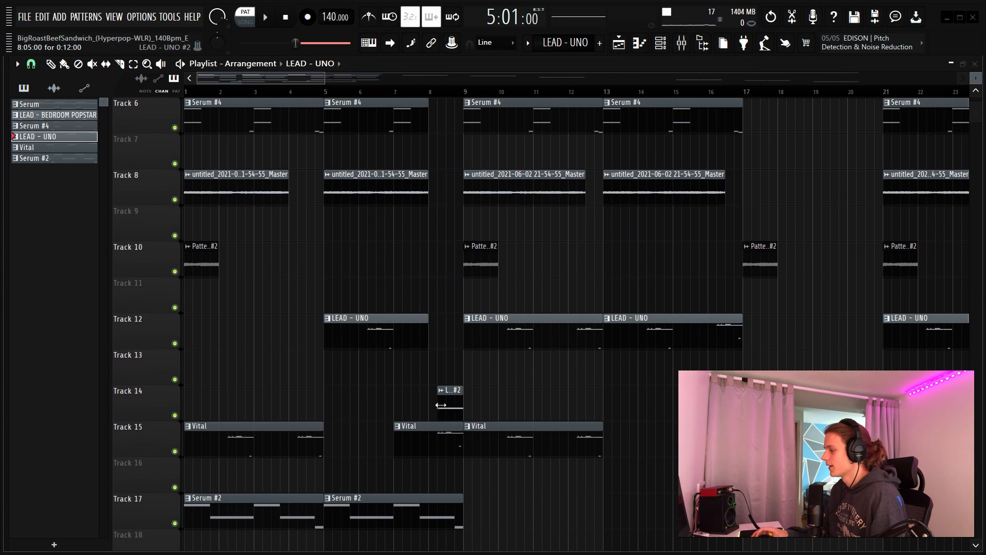
scroll(631, 92, down, 3)
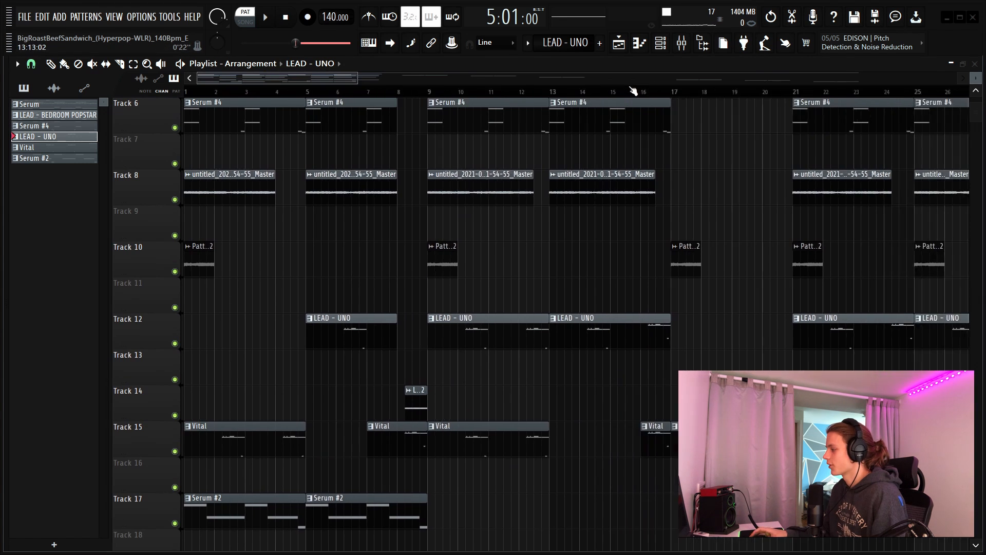
- Examine bars 9 to 33 of the arrangement and select the Vital clip at bar 17 on Track 15
scroll(632, 91, up, 4)
scroll(631, 91, up, 2)
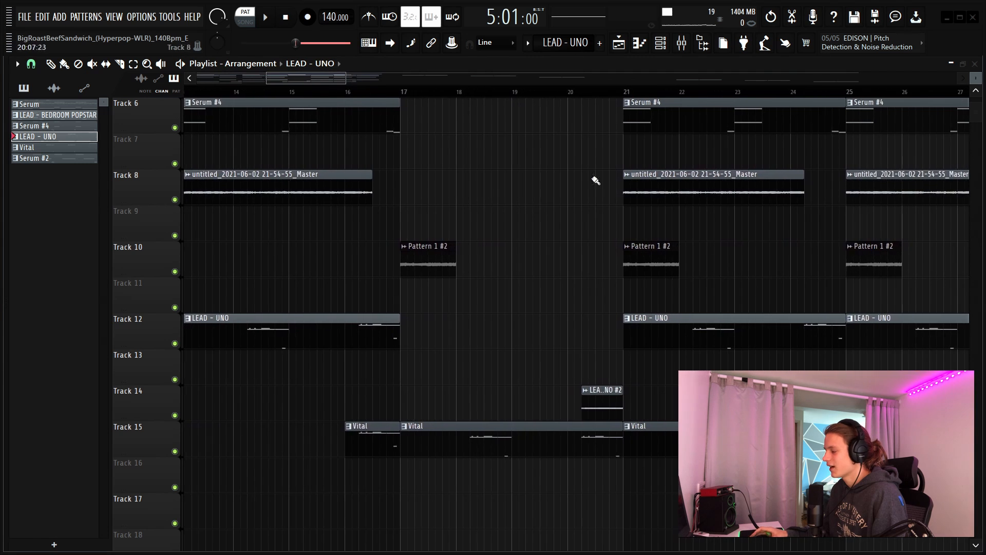
scroll(580, 236, up, 3)
scroll(510, 96, down, 3)
scroll(510, 96, down, 2)
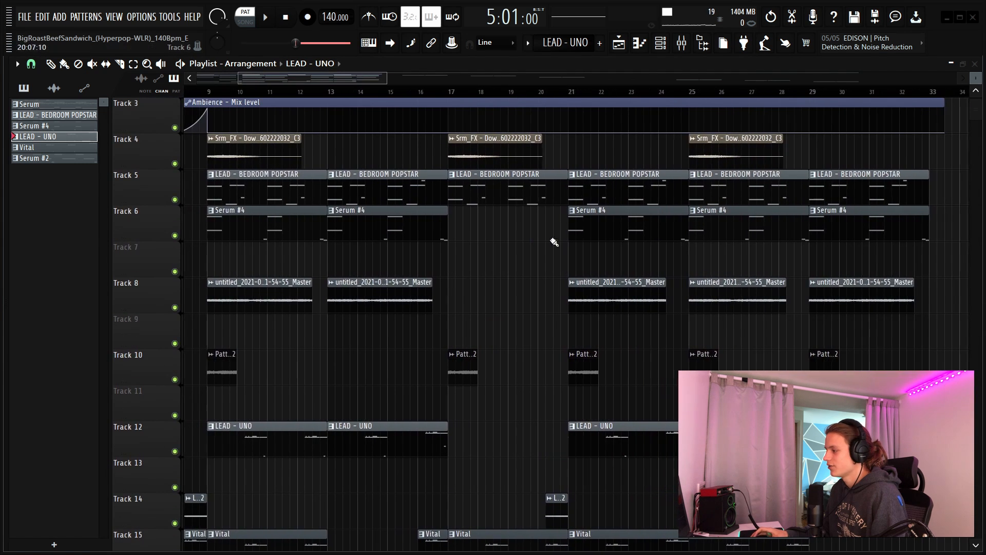
drag(555, 135, 549, 544)
click(544, 505)
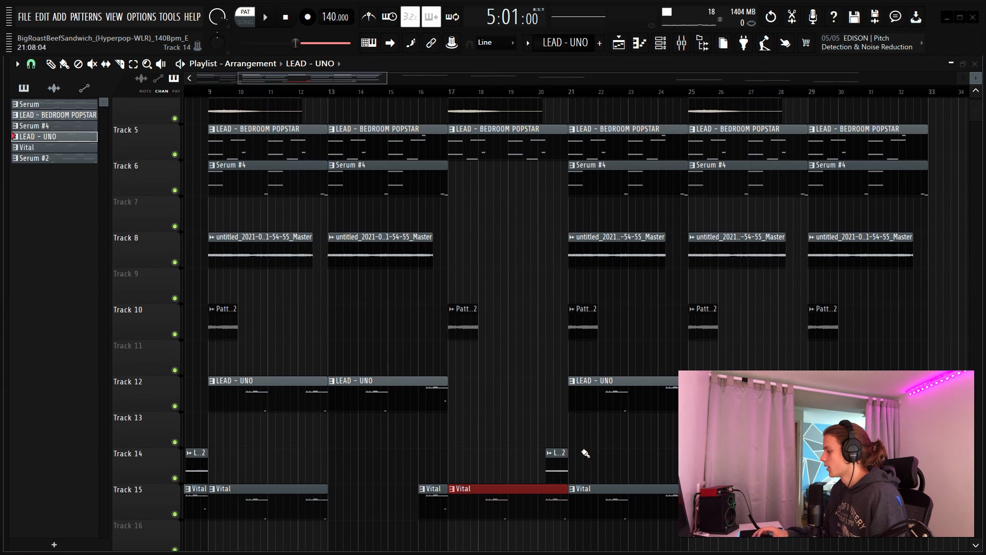
- Select the Serum #4, Master audio, Pattern 1 #2 and LEAD - UNO clips that start at bar 21
scroll(606, 403, up, 3)
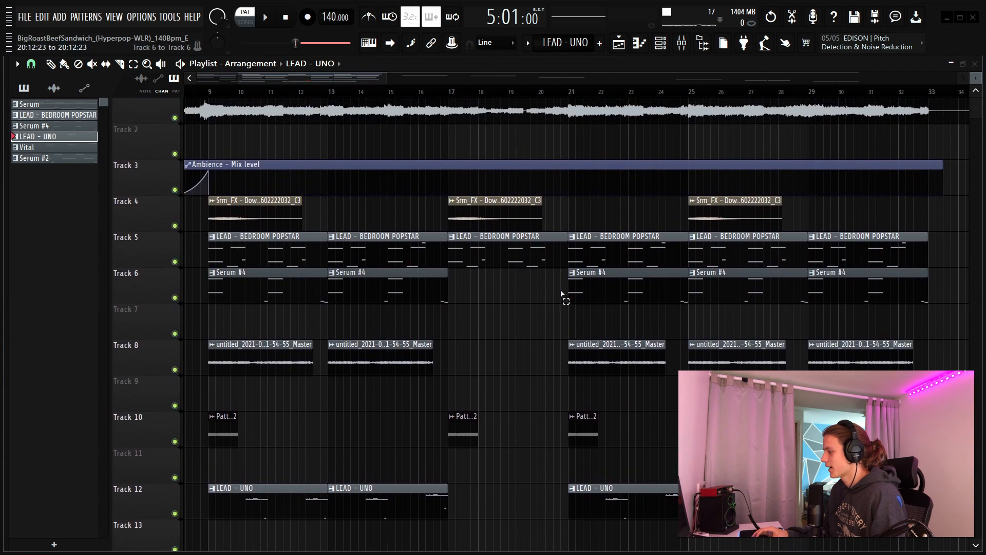
drag(563, 295, 649, 489)
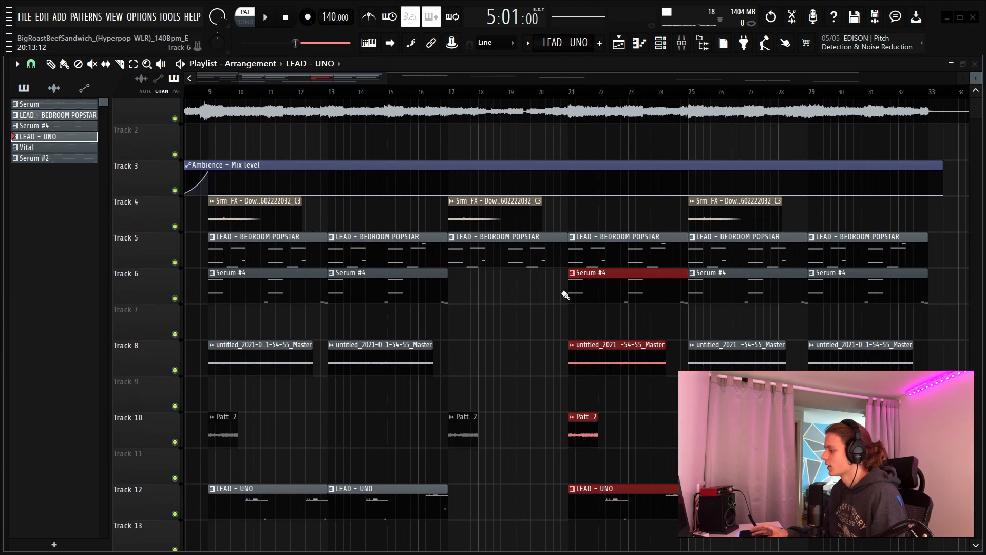
scroll(566, 295, down, 2)
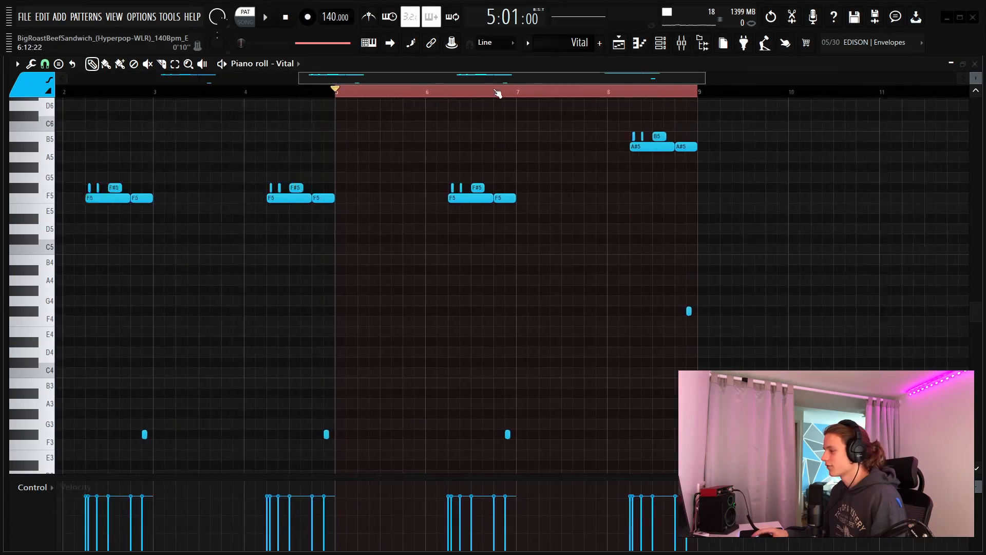
- Examine the high phrases and low slide notes in bars 5 to 8 of the Vital pattern and play that range
scroll(495, 99, up, 3)
scroll(528, 207, down, 4)
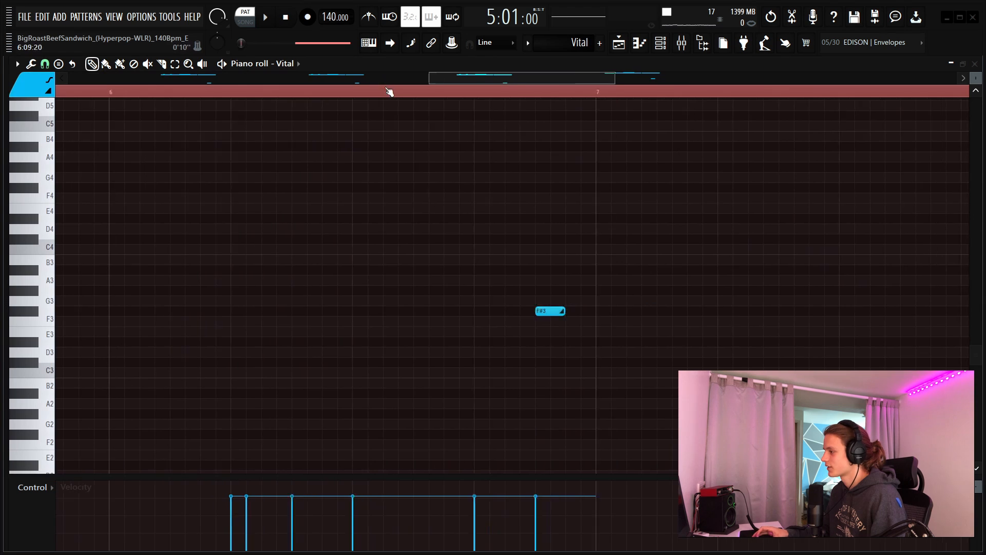
scroll(388, 90, down, 5)
scroll(388, 195, up, 4)
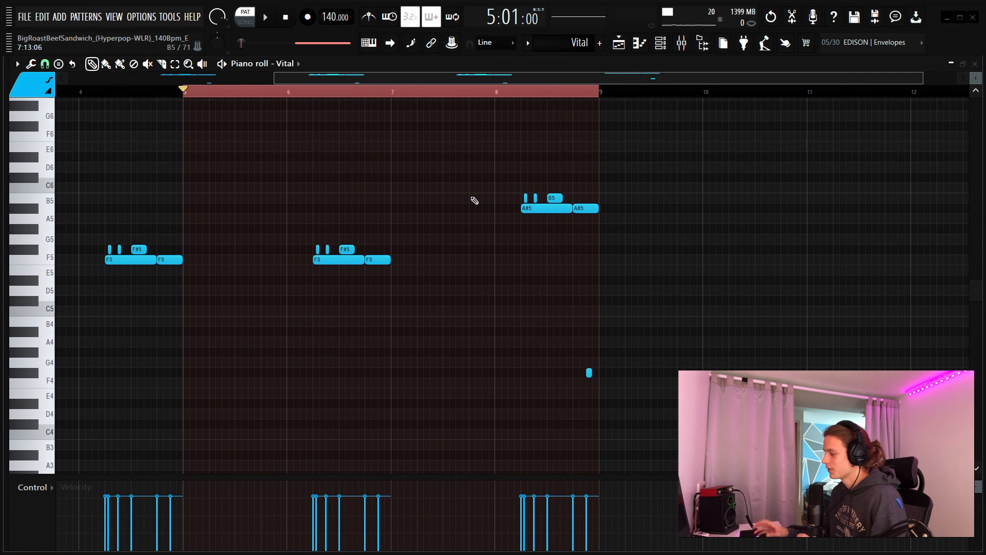
scroll(375, 167, down, 4)
scroll(298, 148, up, 3)
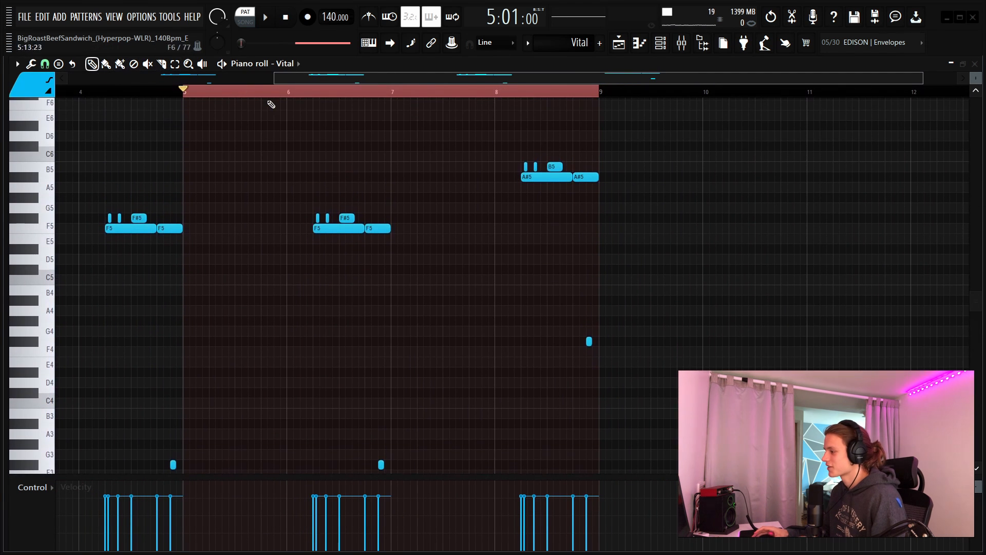
scroll(360, 154, down, 1)
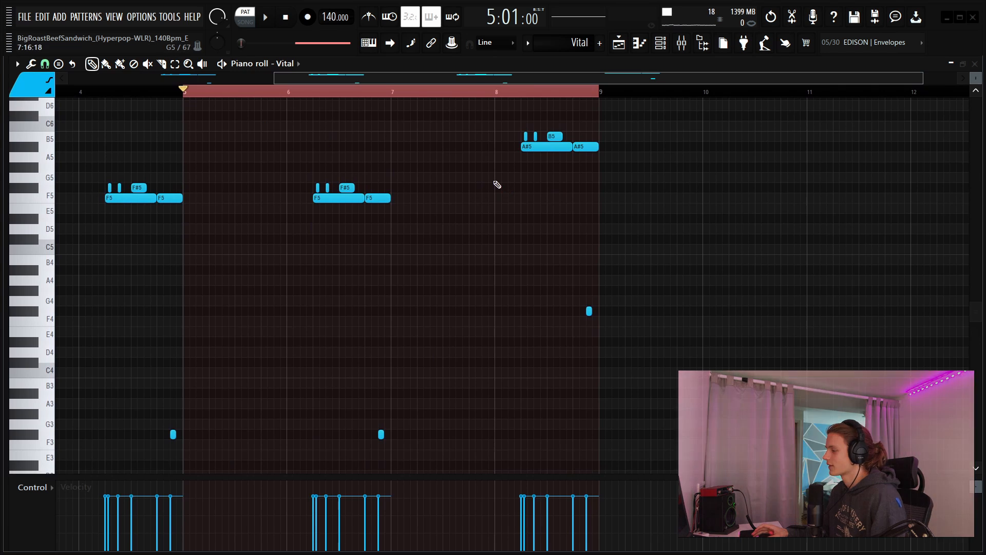
key(space)
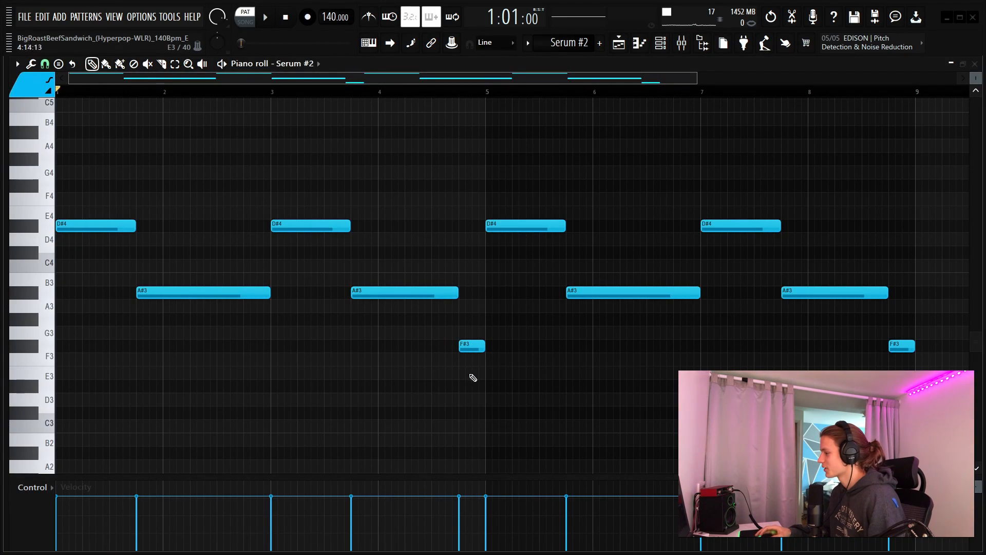
- Select the F#3 notes at the ends of bars 4 and 8 in the Serum #2 pattern to compare them
scroll(529, 357, down, 2)
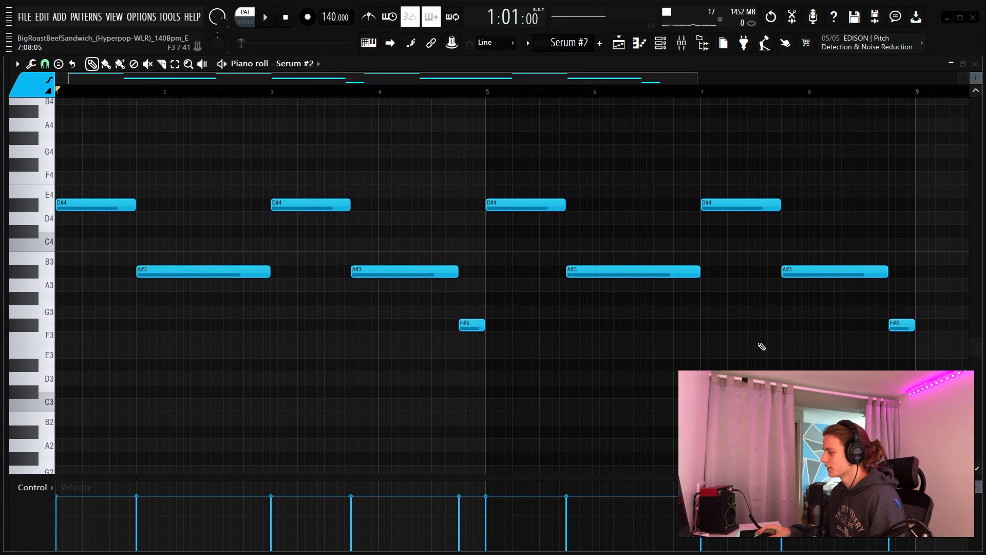
drag(919, 320, 449, 326)
scroll(455, 360, up, 5)
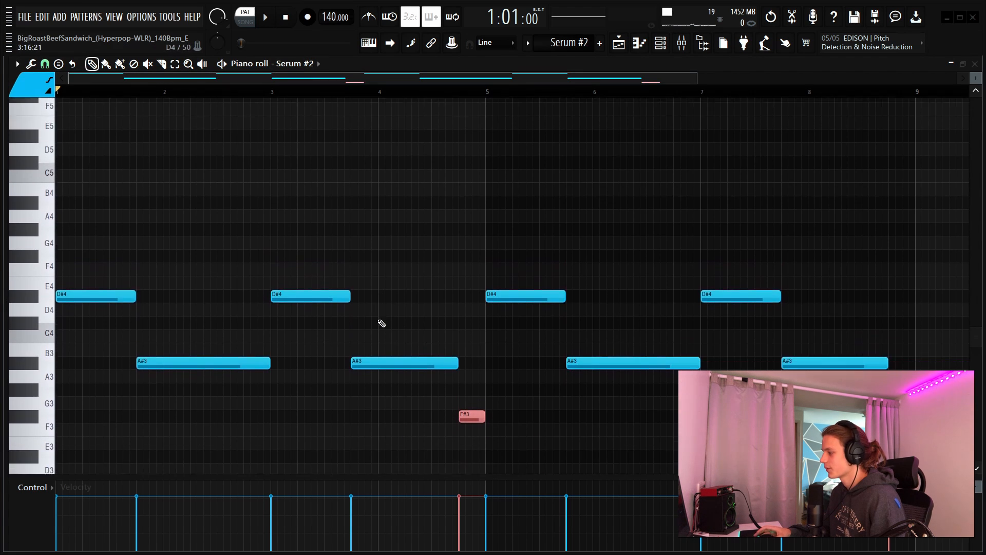
scroll(469, 310, down, 2)
click(474, 314)
- Set the playback range to bars 1 to 4 of the Serum #2 pattern and play it
drag(487, 94, 57, 94)
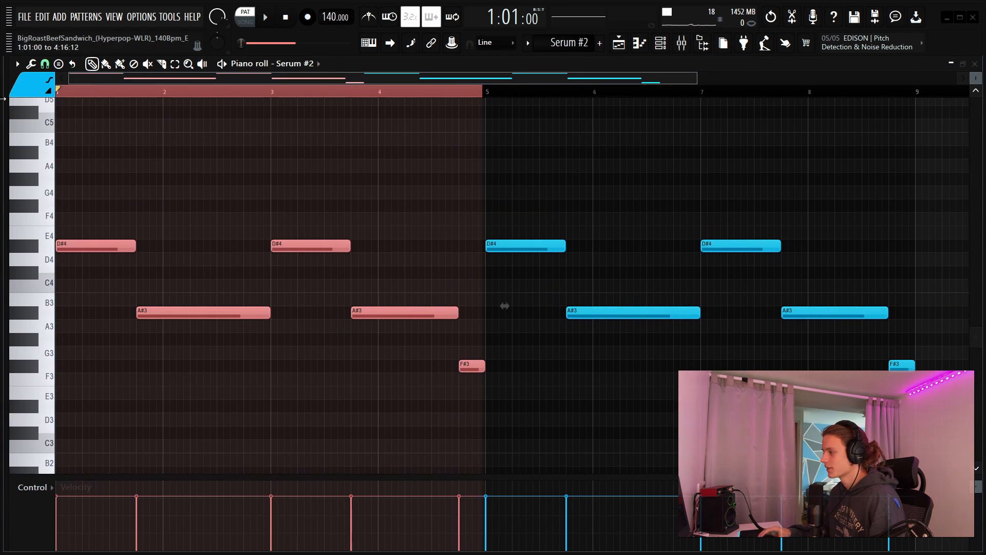
click(637, 183)
key(space)
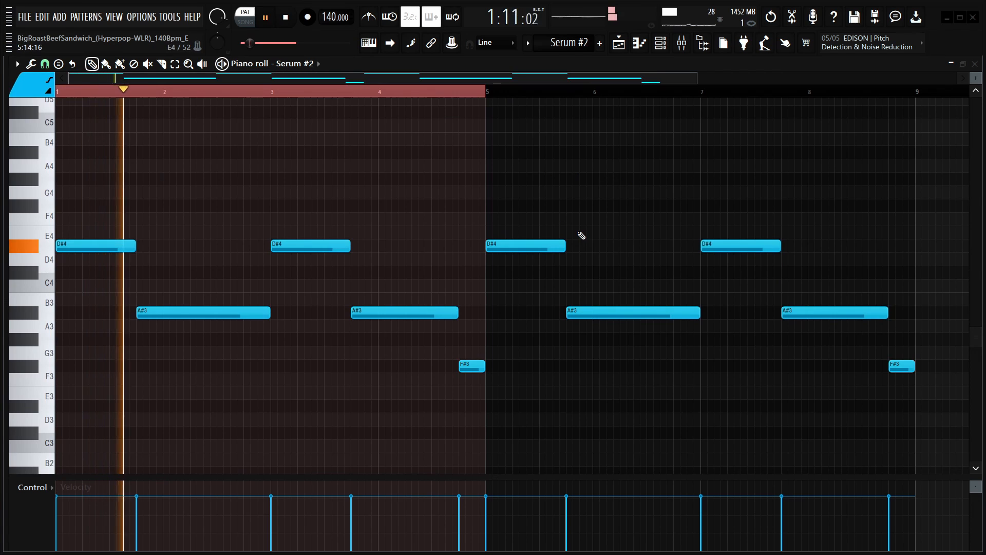
- Solo Track 4 to hear its Downlifter clip from bar 17, and bring the other tracks back in
scroll(579, 236, down, 3)
scroll(568, 253, up, 3)
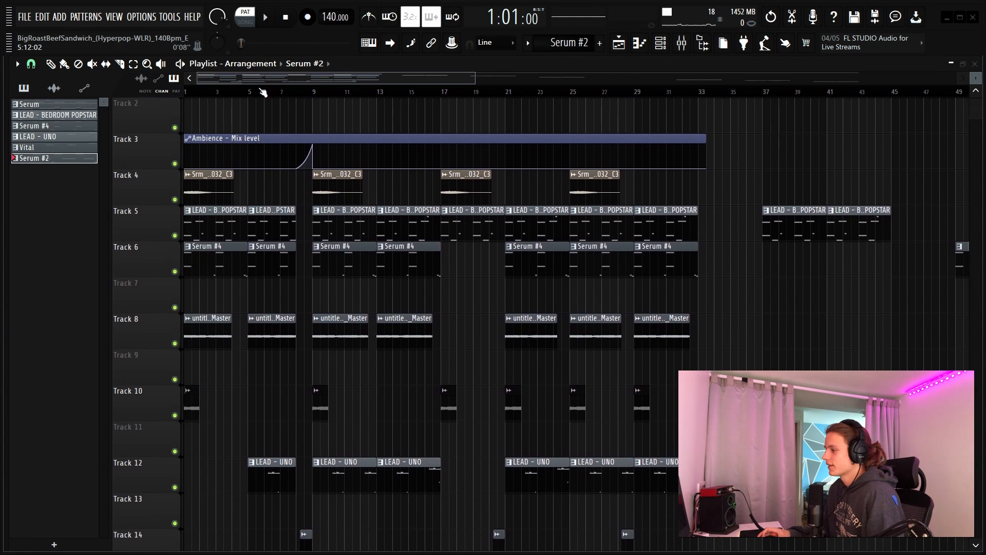
scroll(171, 91, up, 3)
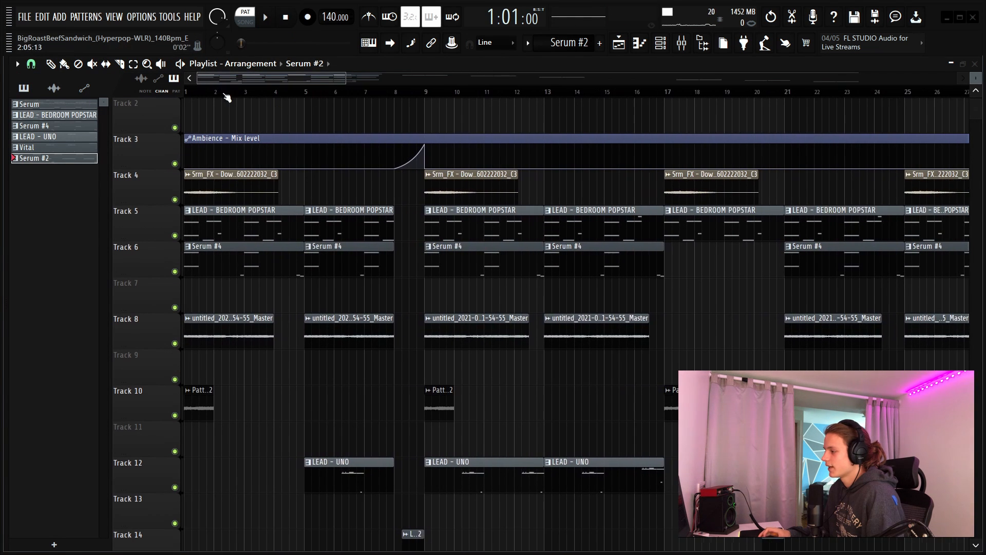
scroll(226, 97, up, 4)
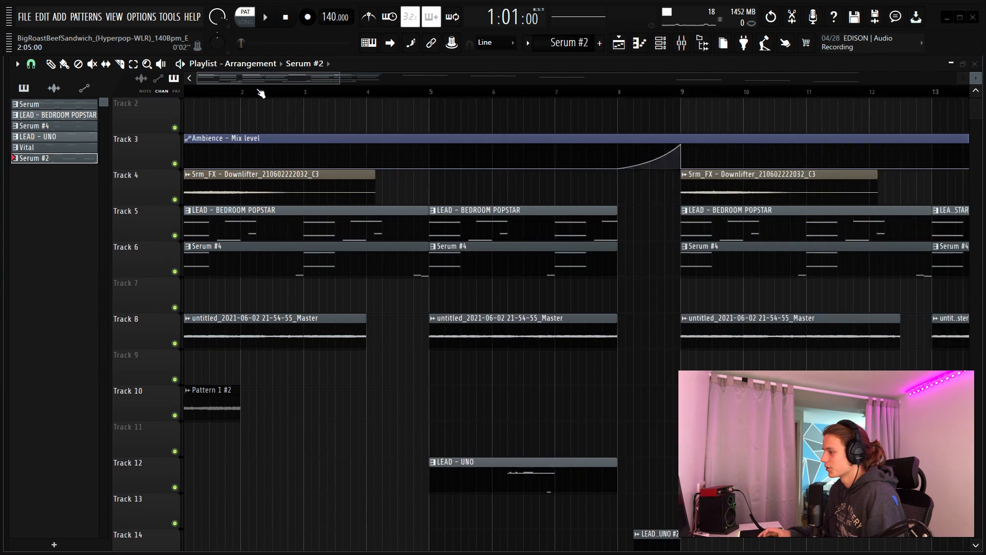
scroll(586, 280, down, 5)
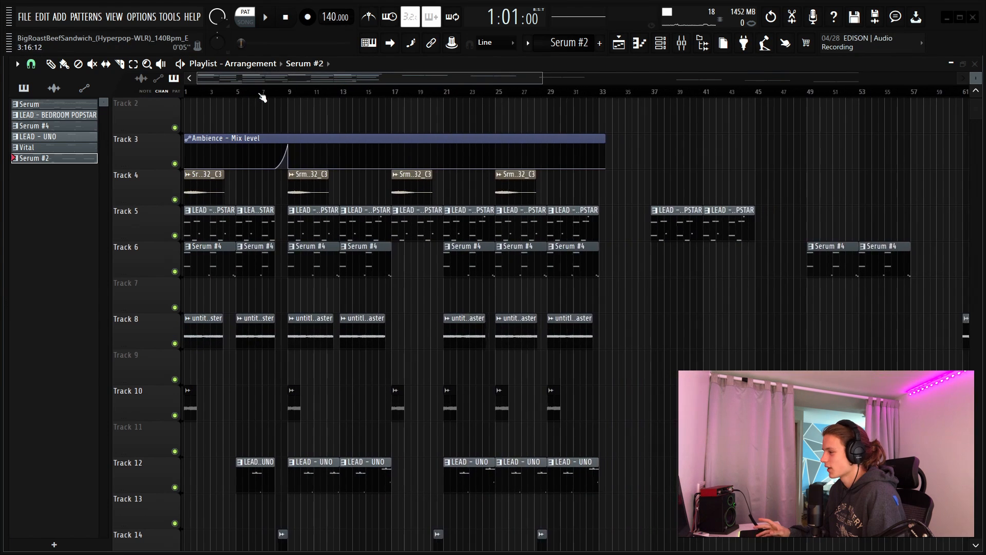
scroll(587, 280, up, 1)
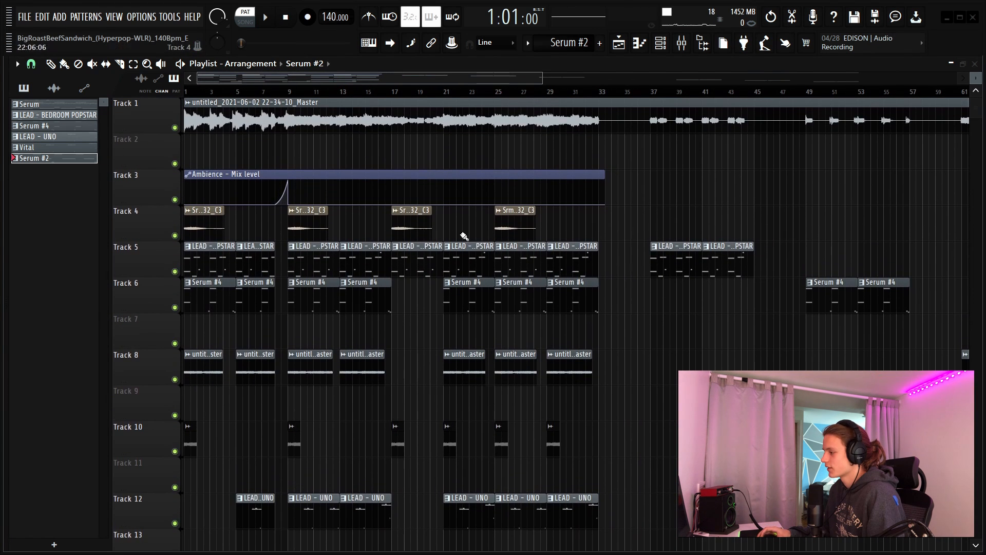
right_click(175, 236)
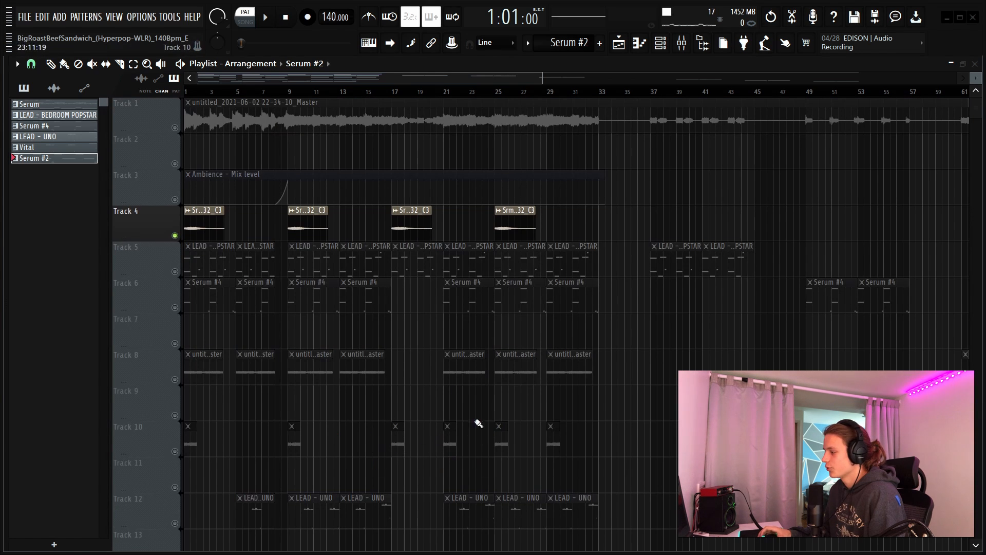
click(394, 93)
scroll(400, 92, up, 4)
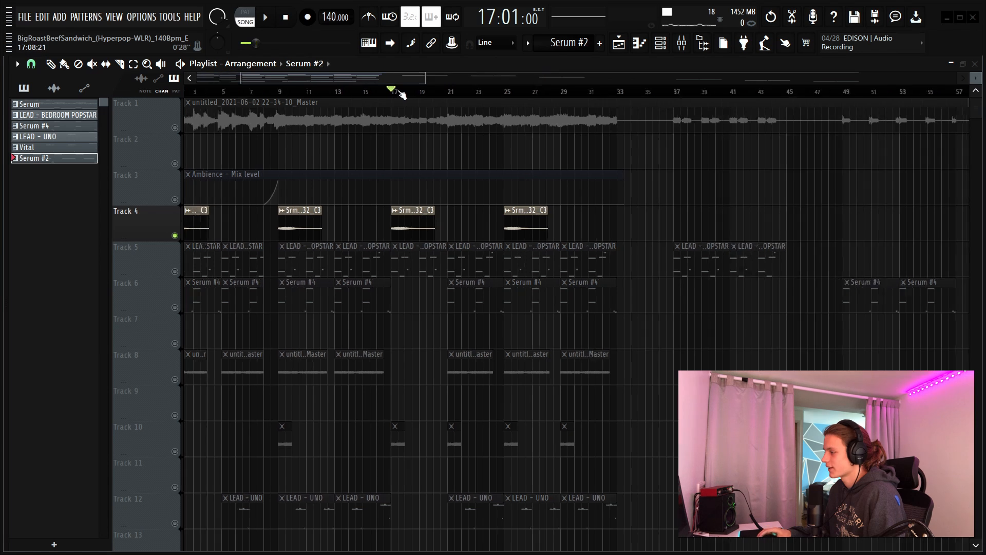
key(space)
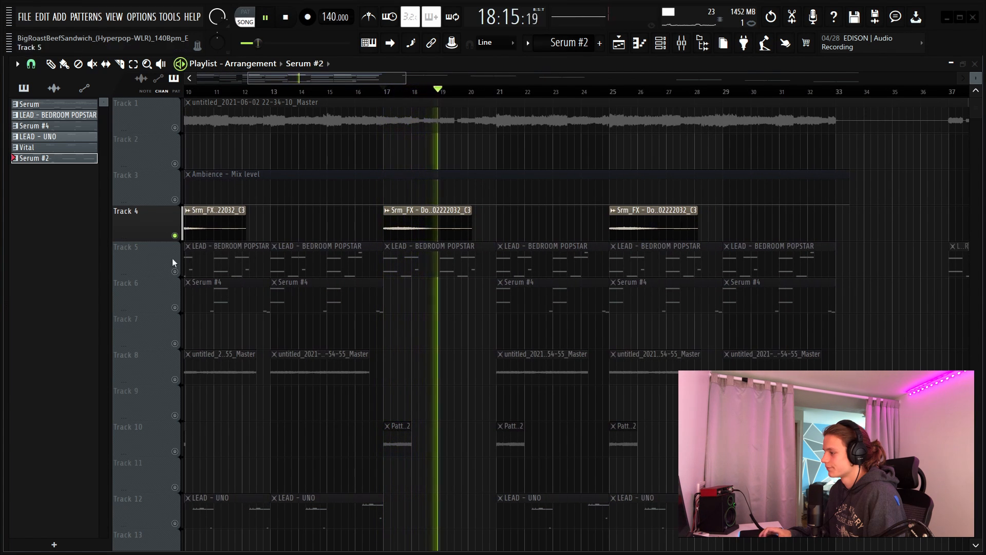
right_click(174, 235)
key(space)
- Open the Serum #2 instrument from the channel rack and place its window beside the channel list
scroll(409, 92, down, 6)
click(659, 47)
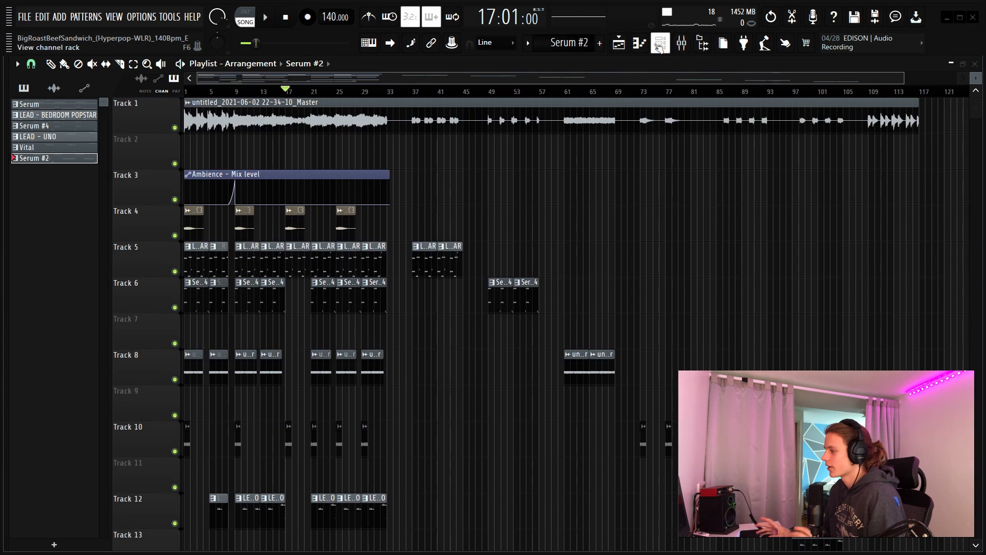
click(661, 47)
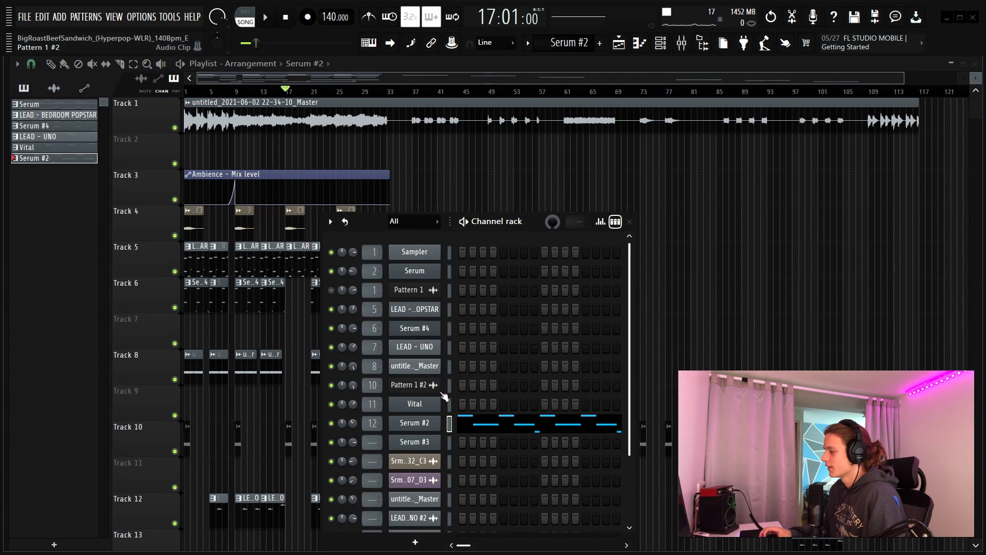
click(409, 422)
drag(500, 121, 701, 119)
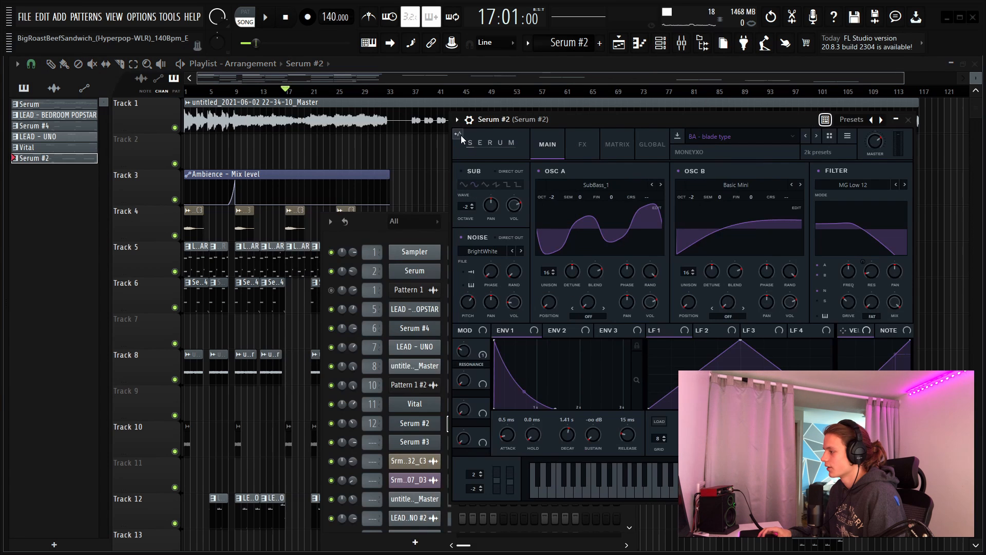
- Try out a rendered audio clip of the BA - blade type sound on Track 2, and remove it from the playlist
drag(459, 136, 380, 152)
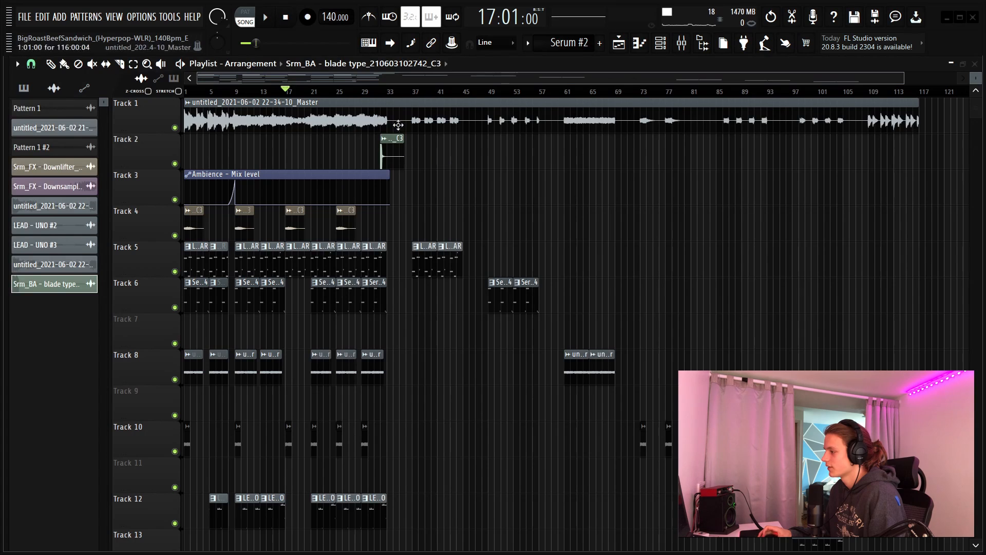
scroll(396, 87, up, 5)
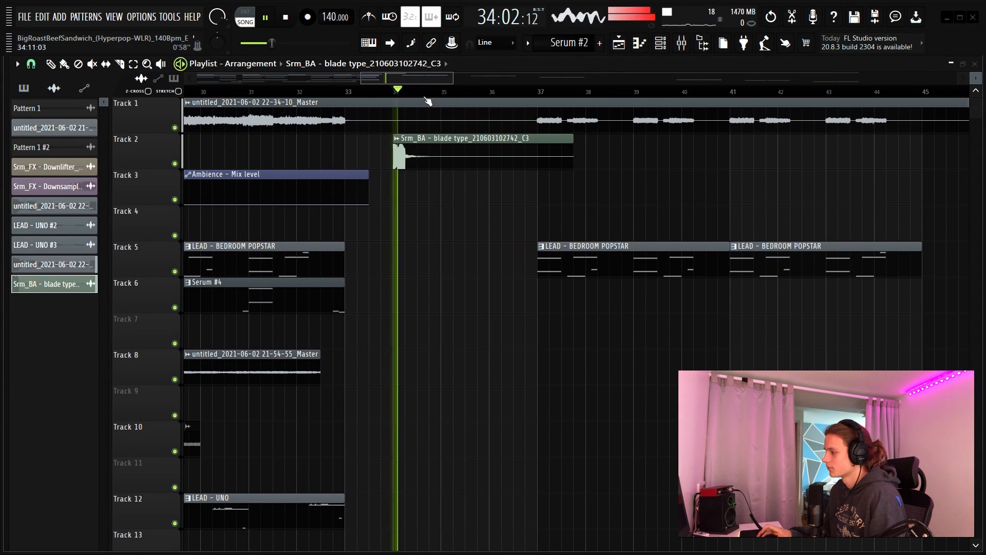
right_click(431, 152)
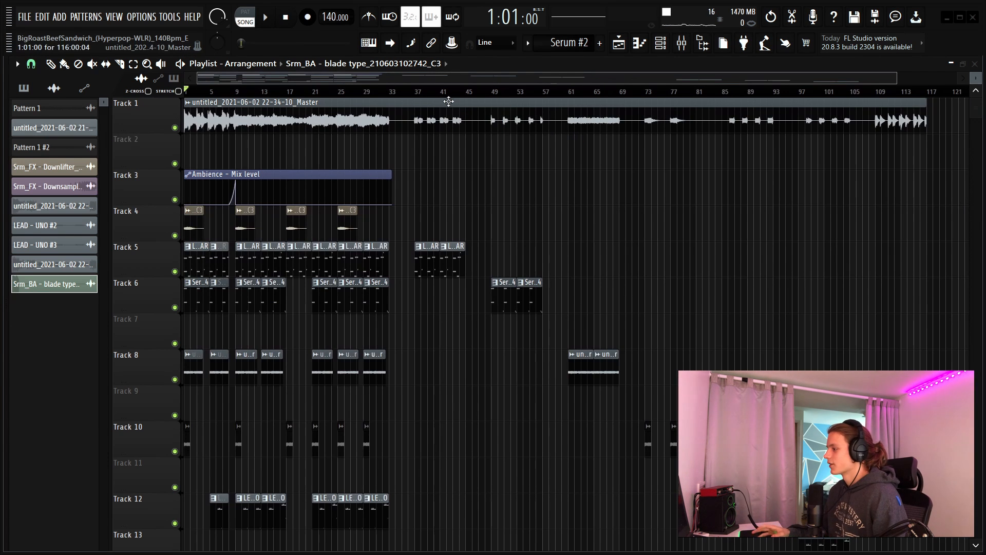
double_click(433, 119)
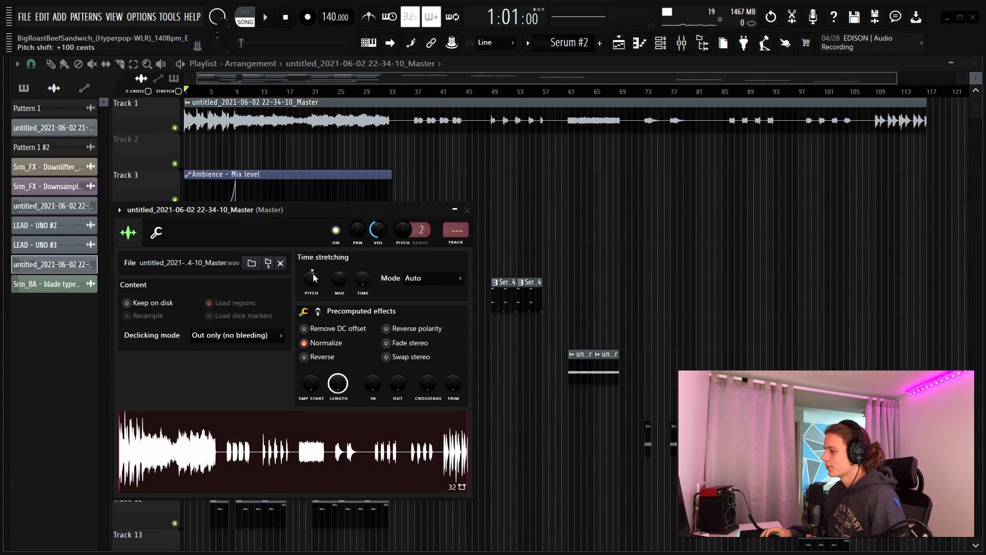
click(467, 210)
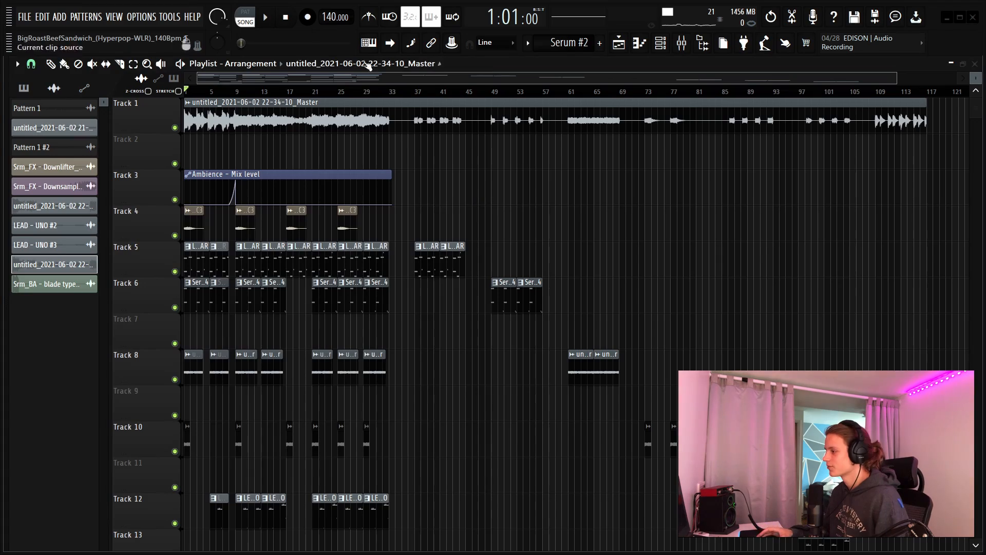
scroll(251, 91, up, 4)
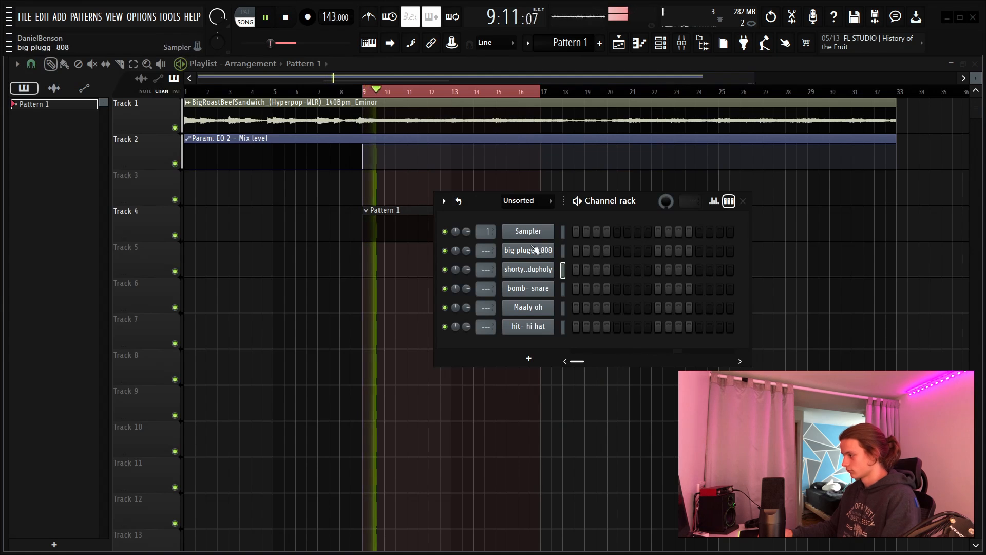
- Repeat the C#5 bomb- snare note in the middle of every bar through bar 8 of Pattern 1
right_click(536, 289)
click(572, 289)
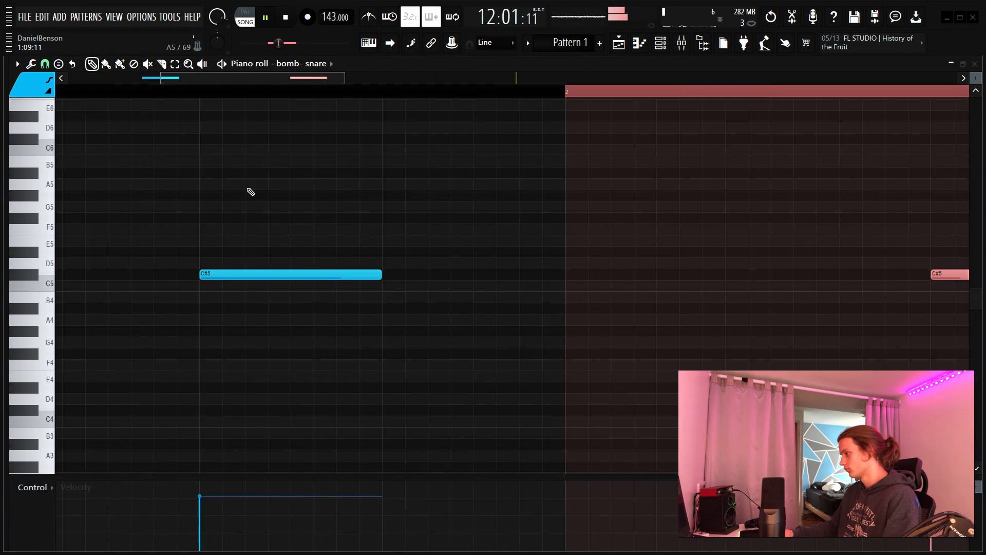
scroll(552, 106, down, 8)
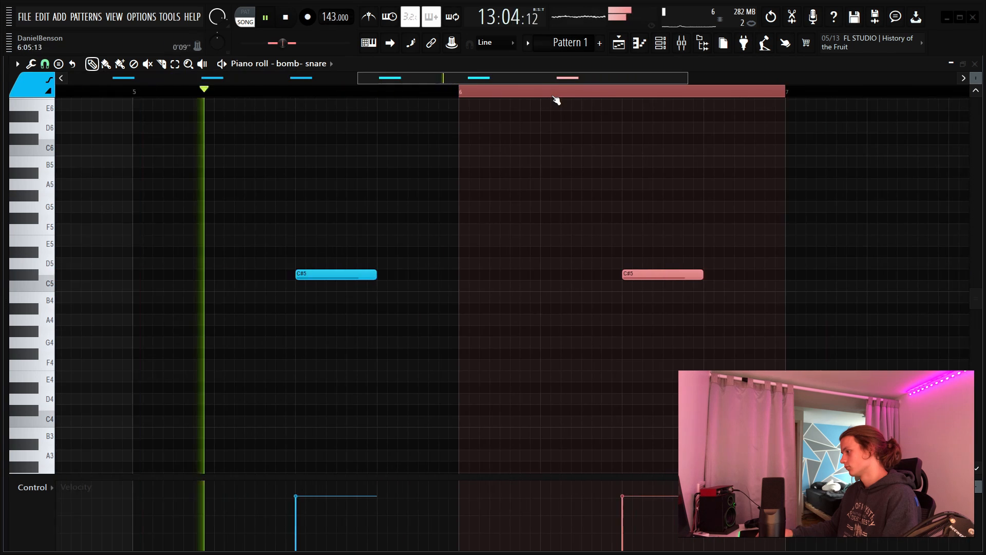
click(844, 218)
right_click(843, 218)
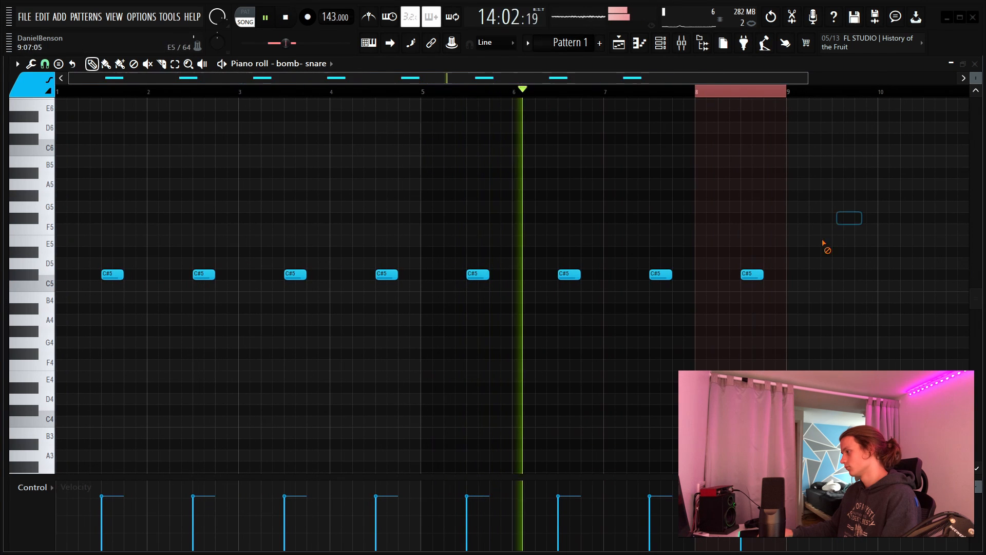
- Start the Maaly oh part with a C#5 note at bar 1 and an overlapping shorter A#4 slide note
double_click(718, 91)
click(660, 42)
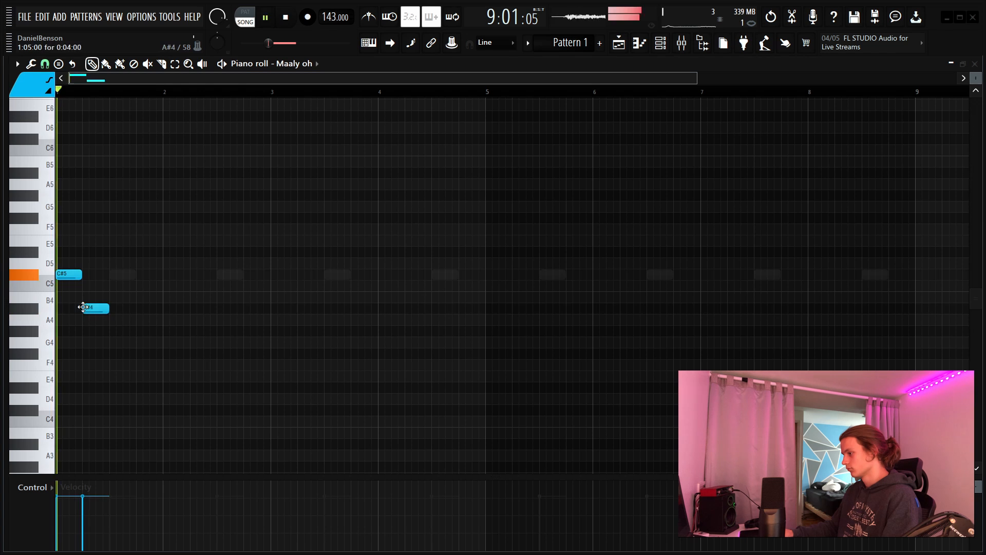
key(space)
right_click(97, 312)
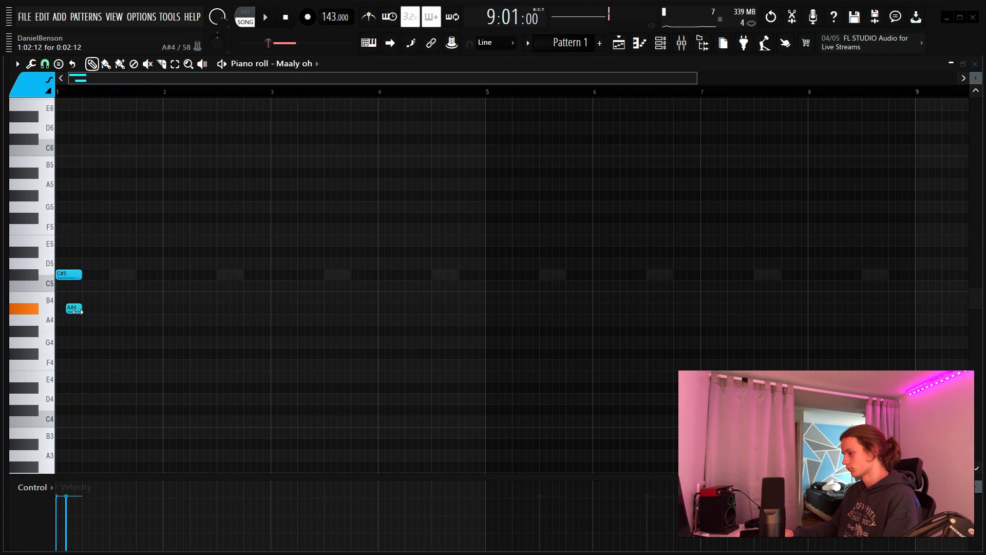
double_click(74, 308)
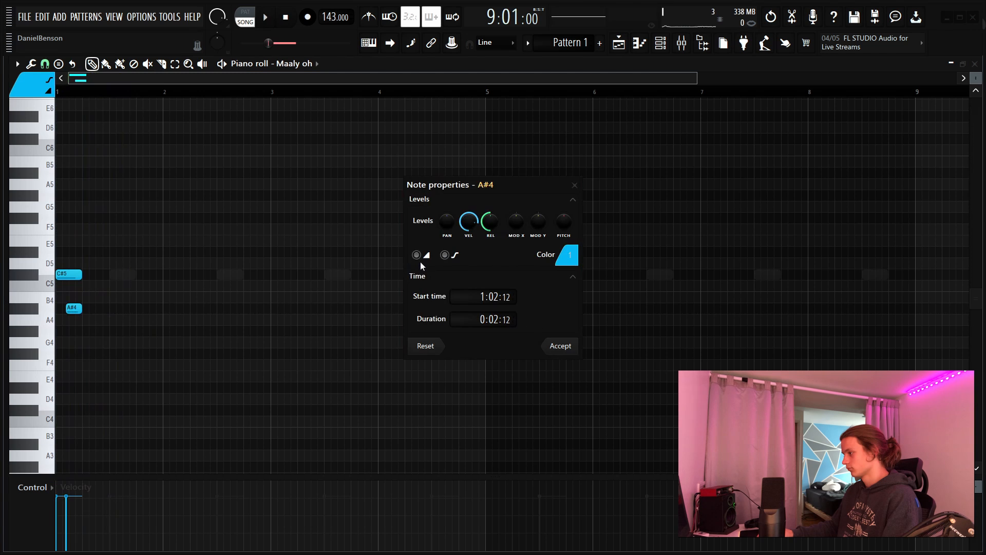
click(559, 346)
right_click(261, 317)
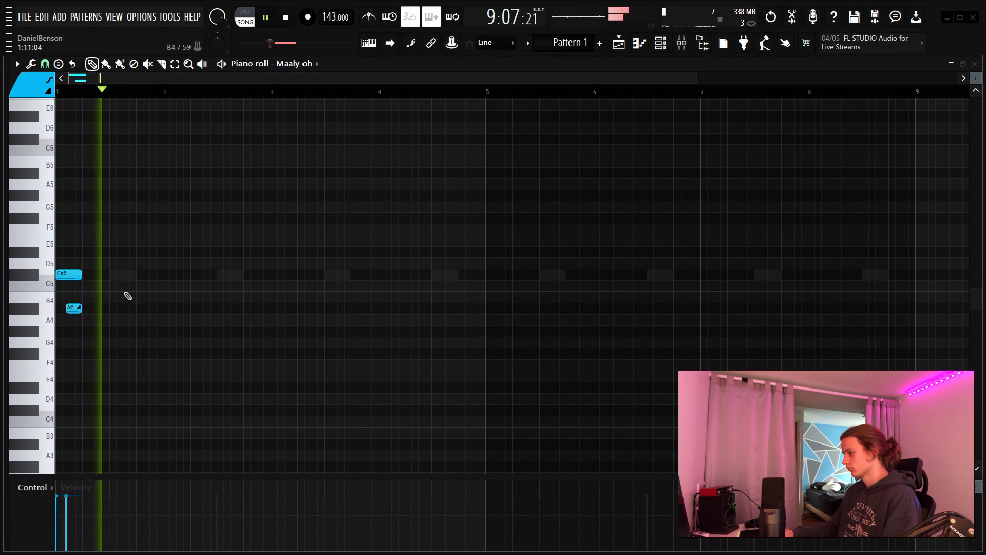
- Copy the C#5 and A#4 notes to the start of bar 5 and add a short G#4 note late in bar 4
key(ctrl+a)
drag(70, 277, 499, 277)
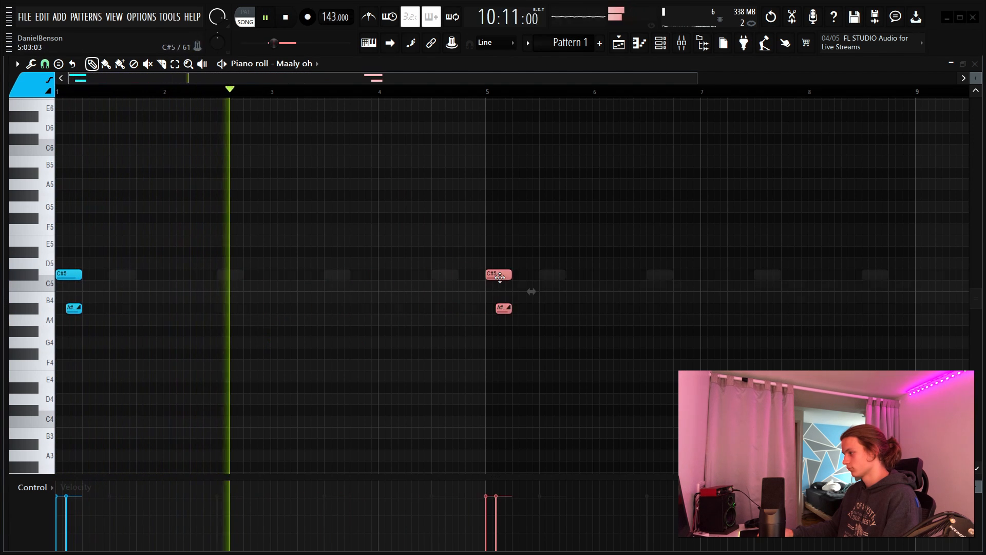
click(462, 331)
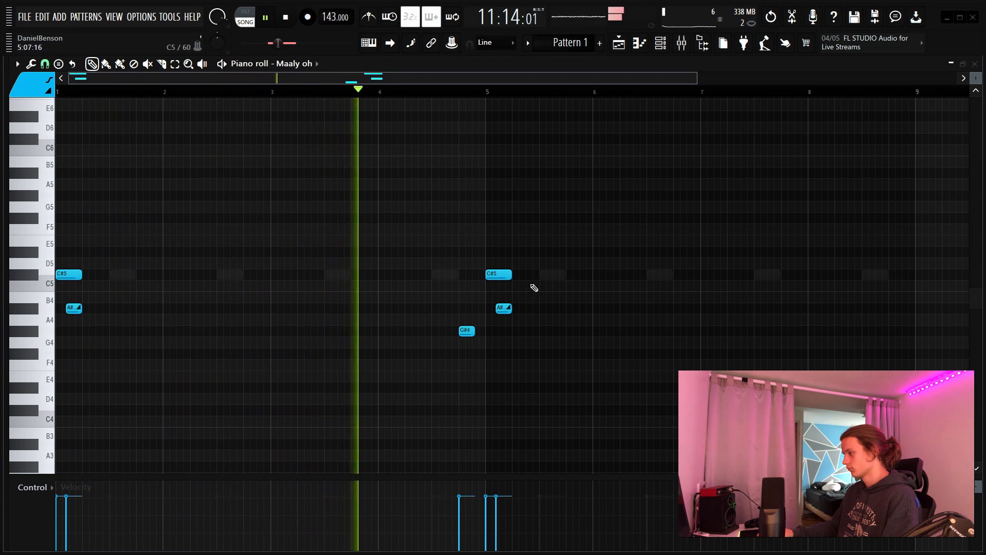
- Replace the bar 5 copies with a duplicate of the whole three-note Maaly oh phrase, starting exactly at bar 5
right_click(504, 309)
right_click(501, 274)
key(ctrl+a)
key(ctrl+b)
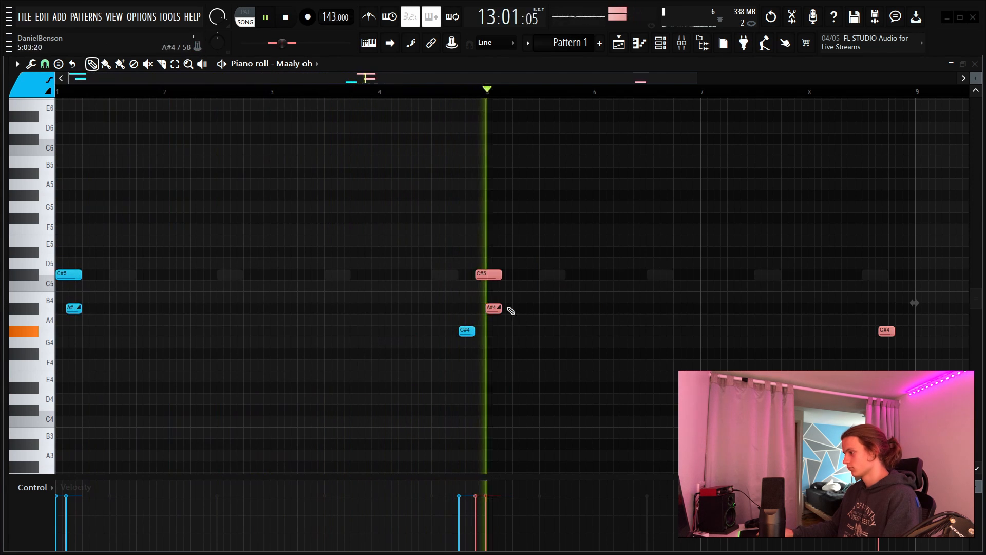
drag(483, 276, 496, 277)
click(570, 289)
right_click(570, 288)
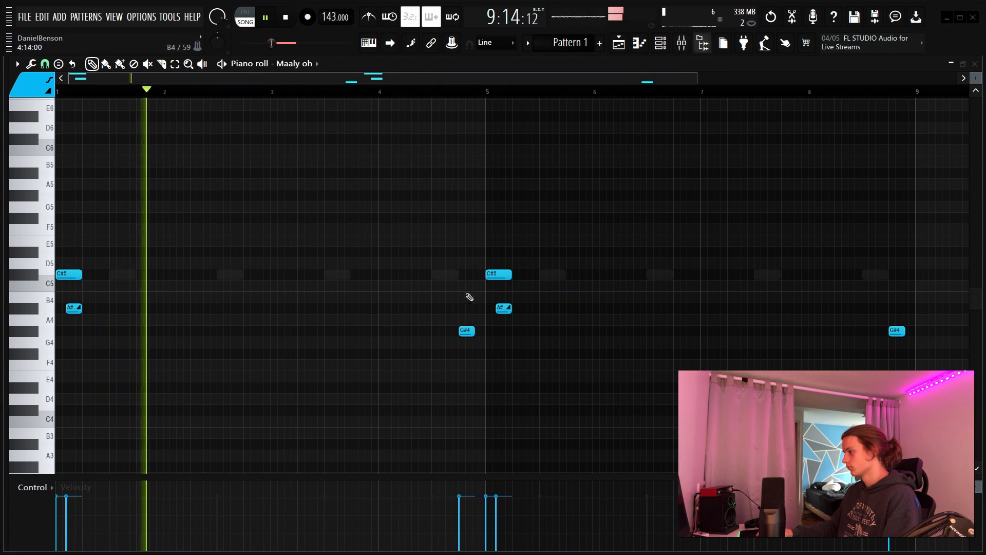
- Lower the two C#5 notes in bars 1 and 5 of the Maaly oh part to C5
drag(555, 263, 2, 276)
key(space)
key(shift+Down)
key(shift+Down)
scroll(1, 275, up, 1)
key(shift+Up)
key(space)
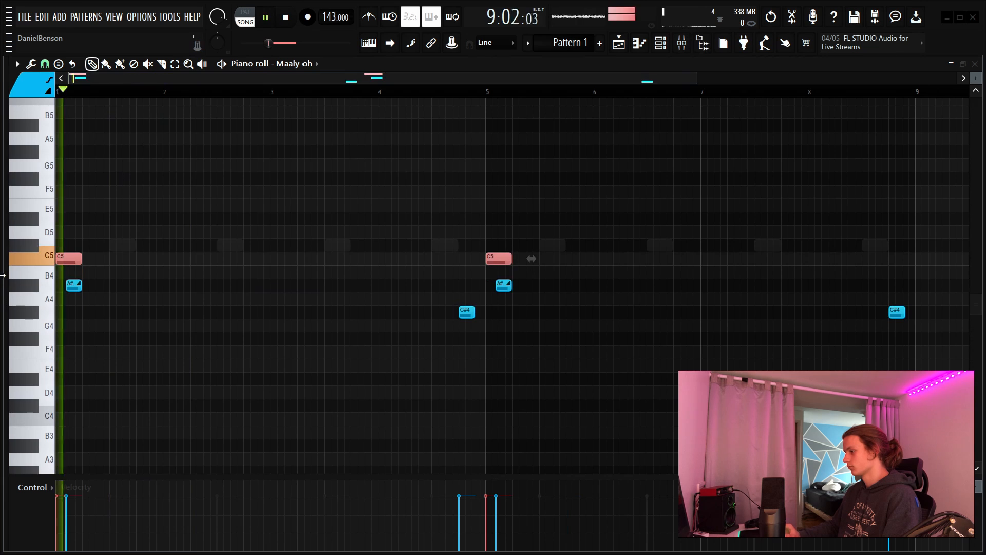
click(498, 370)
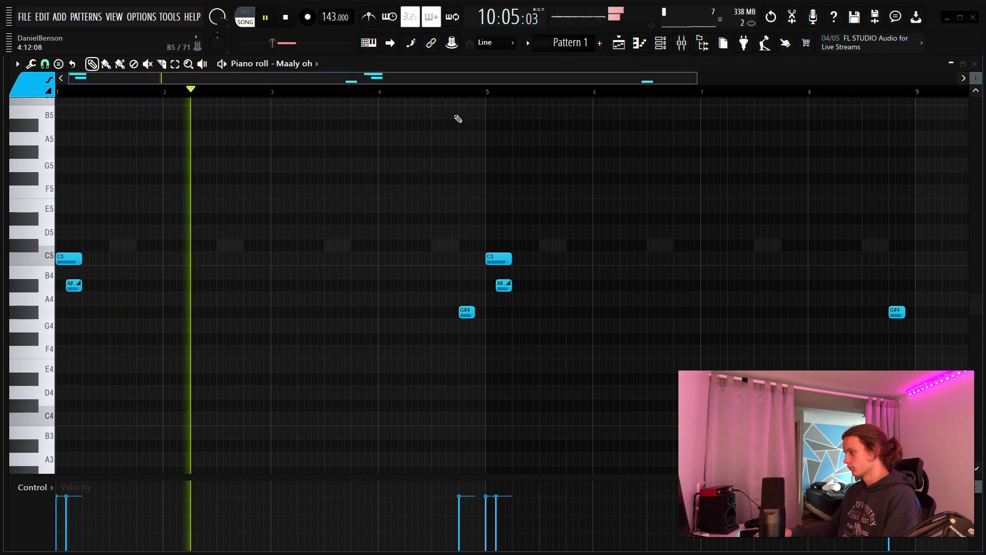
- Open the piano roll of the hit- hi hat channel
click(465, 93)
scroll(464, 98, down, 3)
key(F6)
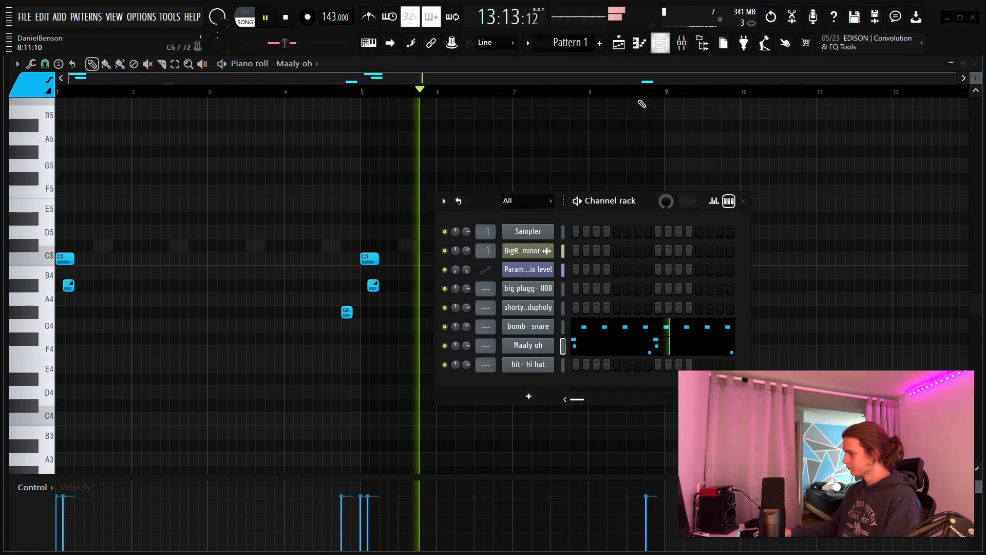
right_click(531, 366)
click(680, 403)
right_click(535, 367)
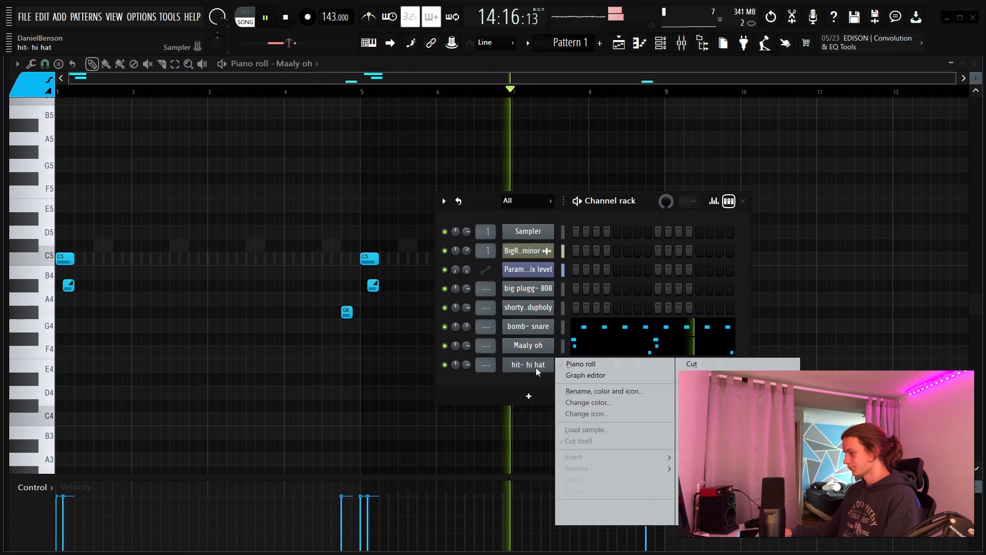
click(593, 365)
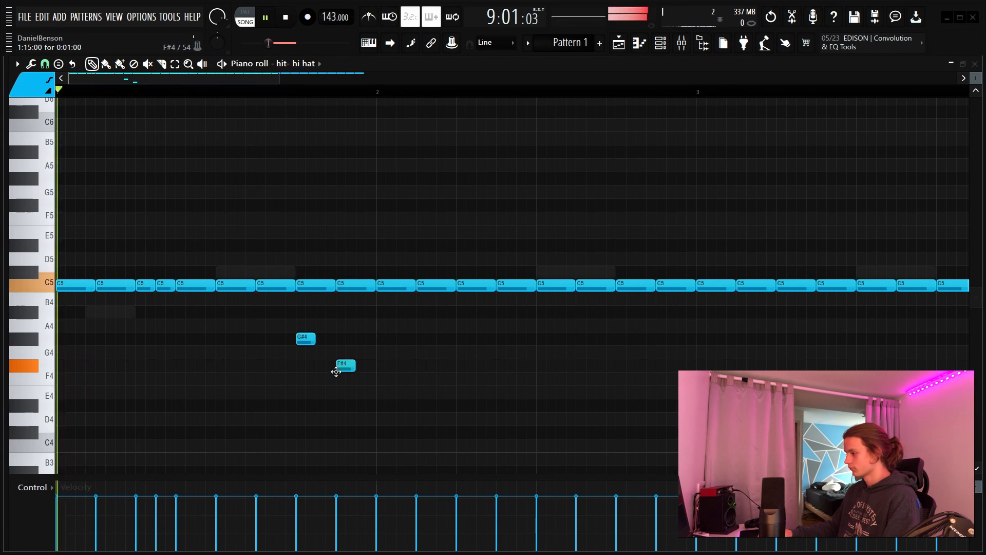
- Shorten the C#4 hi-hat note at bar 2 to a quarter of a bar and chop it into a fast roll
key(space)
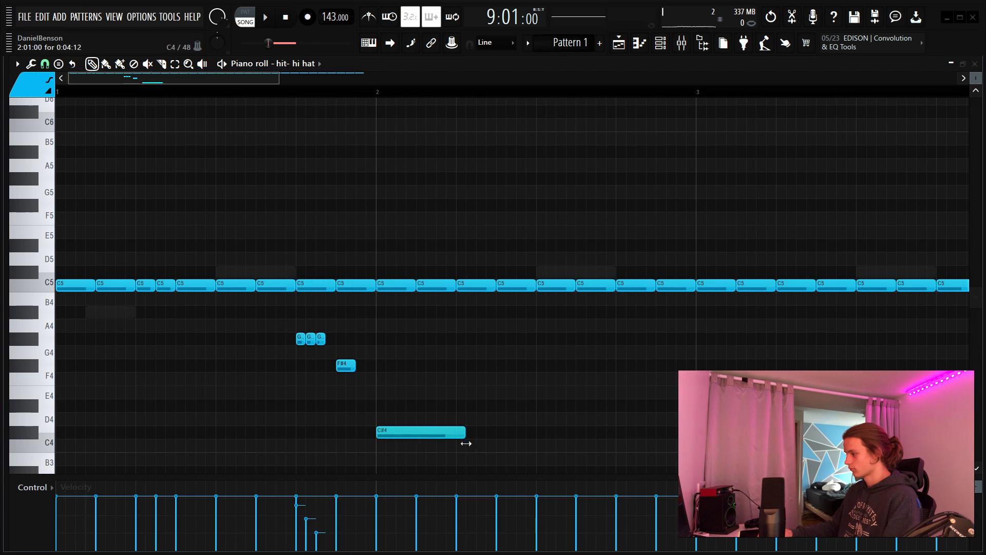
key(space)
drag(464, 434, 425, 449)
key(alt+u)
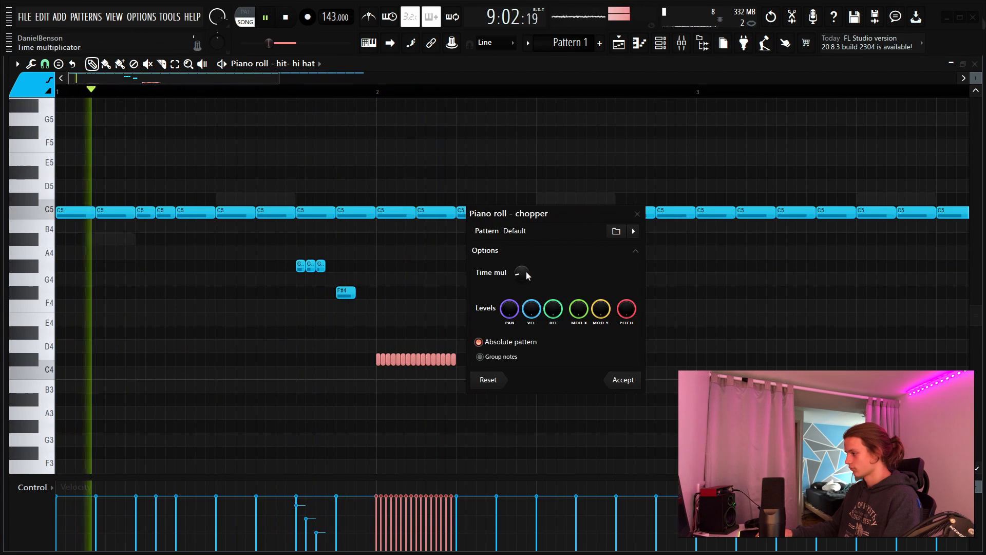
drag(521, 273, 521, 268)
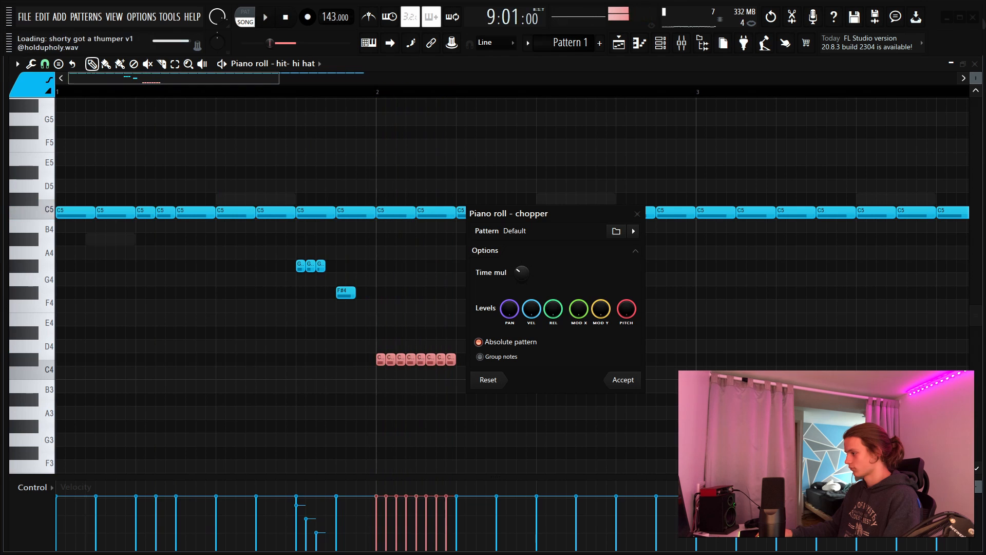
click(623, 379)
- Raise the chopped roll in bar 2 by one octave to C#5 and slope its velocities downward
key(ctrl+Up)
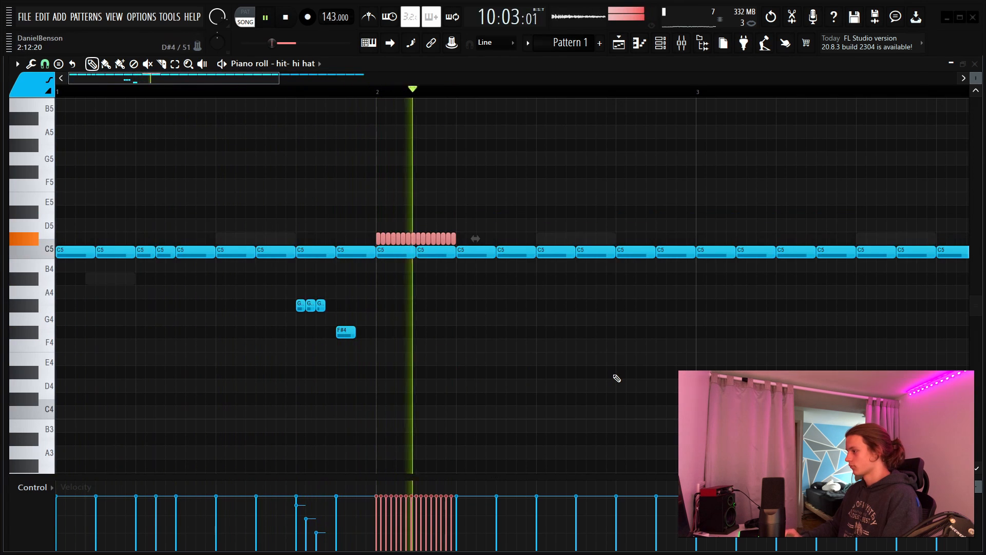
click(430, 359)
right_click(430, 359)
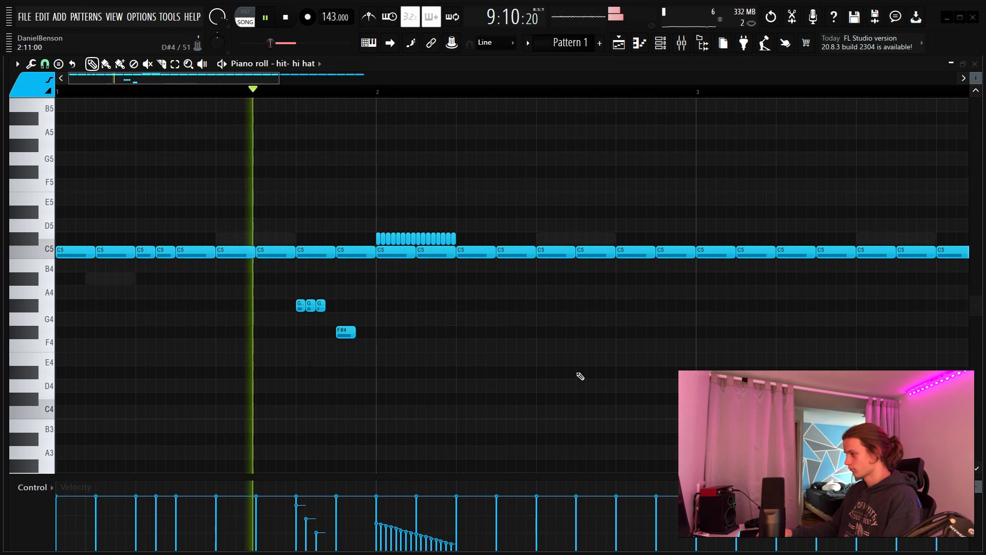
- Add an F#4 hi-hat note in the middle of bar 2, followed by two short D#4 notes and a closing C#4 note
click(544, 333)
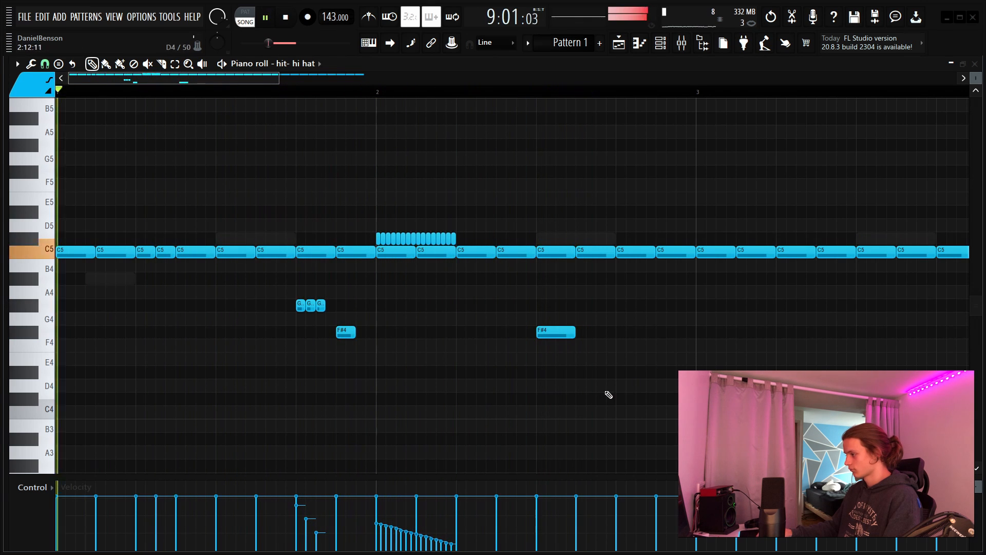
click(620, 372)
key(space)
key(space)
drag(654, 372, 635, 373)
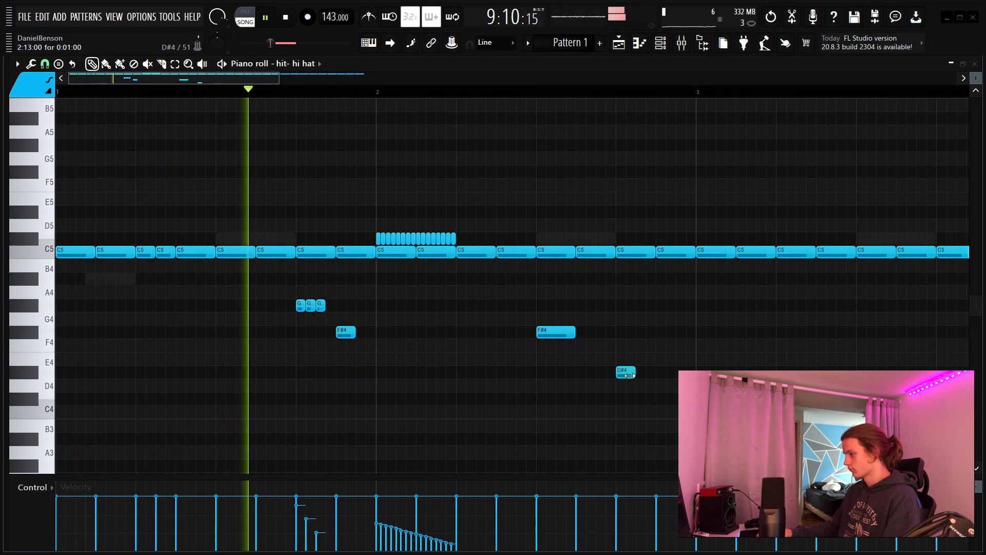
click(638, 372)
click(659, 400)
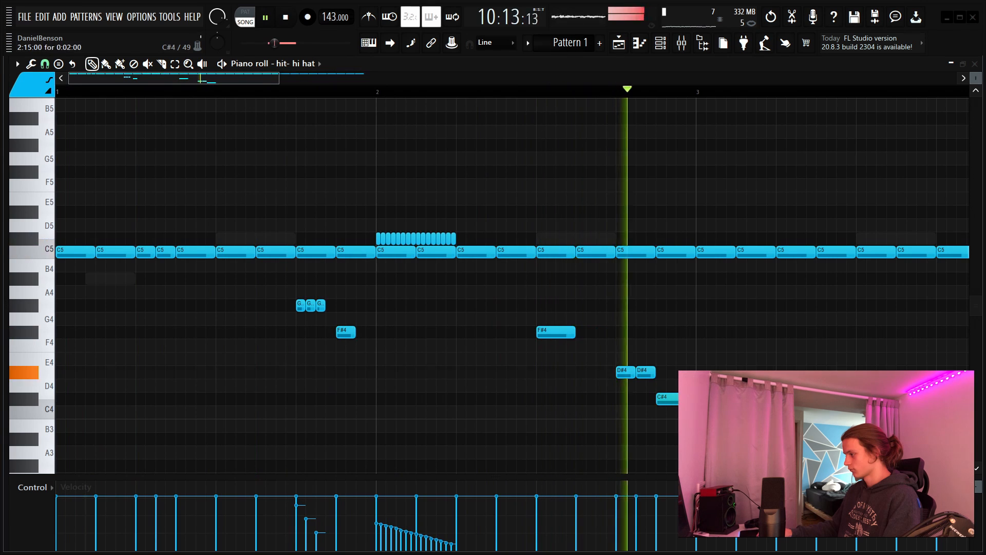
- Taper the velocities of the two D#4 notes and the C#4 note at the end of bar 2 downward
ctrl+drag(596, 355, 691, 418)
drag(616, 504, 664, 536)
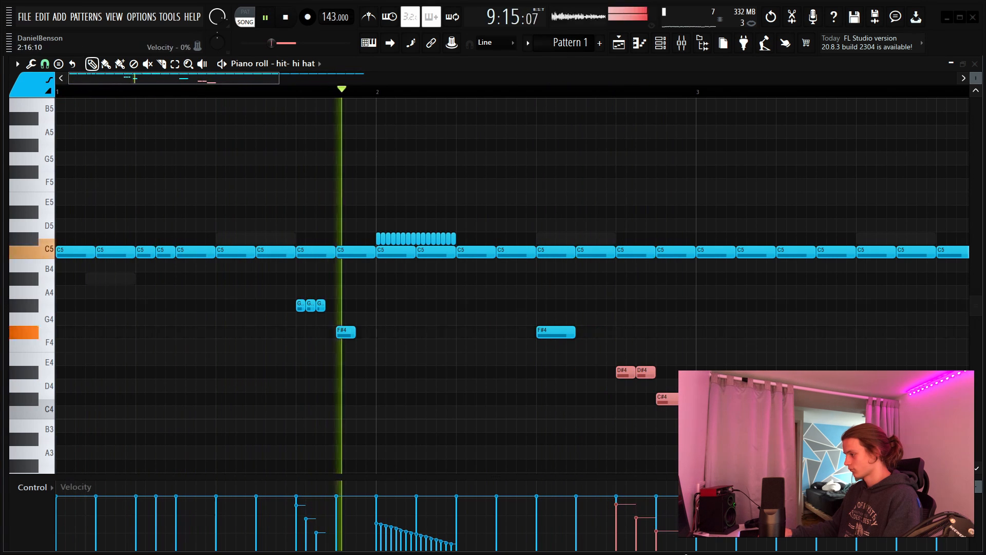
- Add a low hi-hat note at the start of bar 1 and raise it to D#4
key(space)
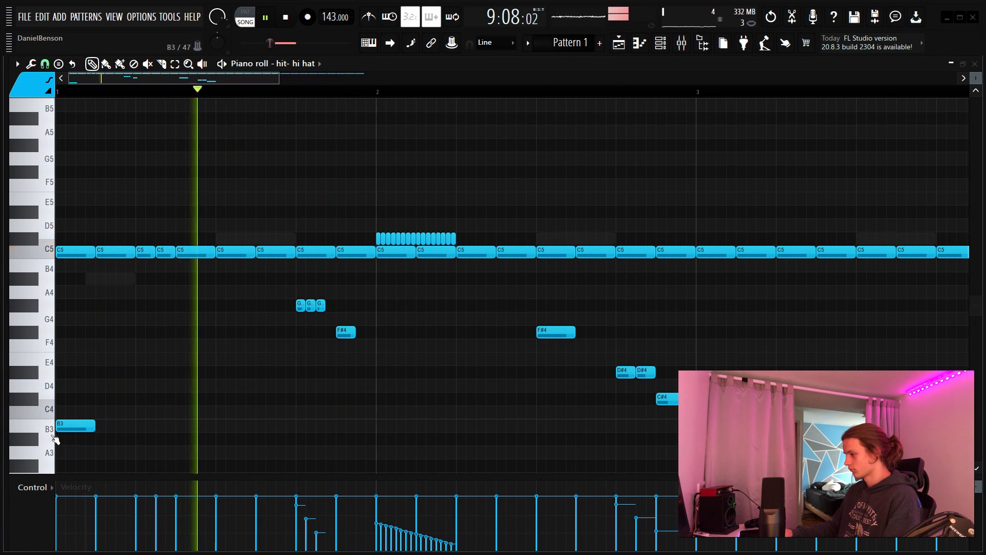
ctrl+drag(136, 406, 72, 444)
scroll(110, 428, down, 1)
key(shift+Up)
key(shift+Up)
key(shift+Up)
key(shift+Up)
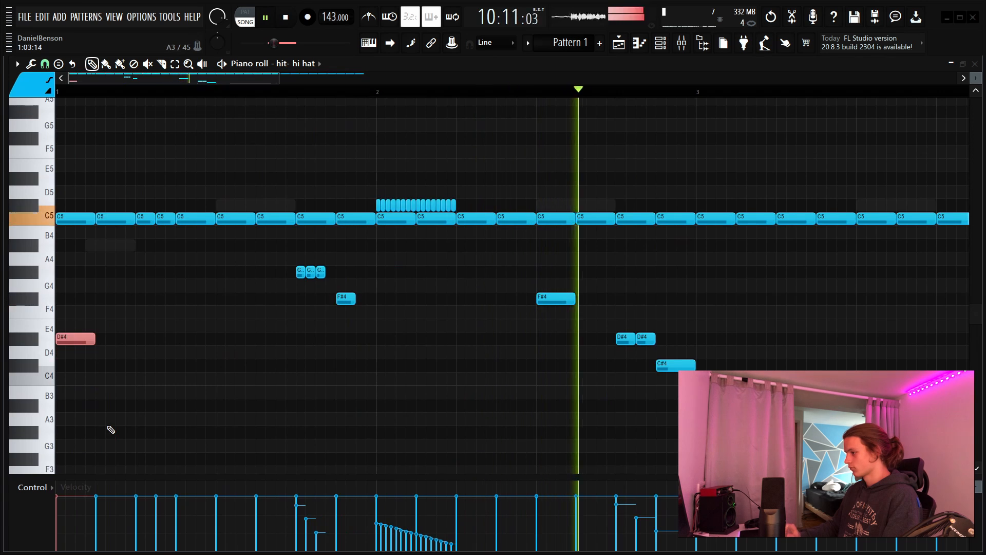
- Clear the hi-hats from bar 3 on and duplicate the finished two-bar pattern into bars 3 and 4
scroll(331, 227, down, 3)
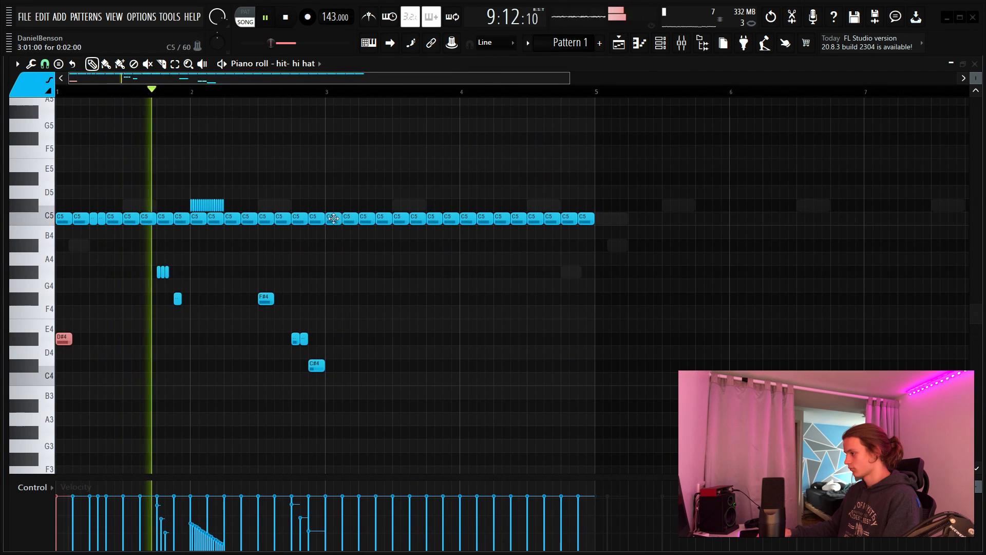
mouse_move(332, 220)
mouse_down()
mouse_move(584, 235)
mouse_move(428, 219)
mouse_up()
ctrl+drag(487, 173, 1, 364)
key(ctrl+b)
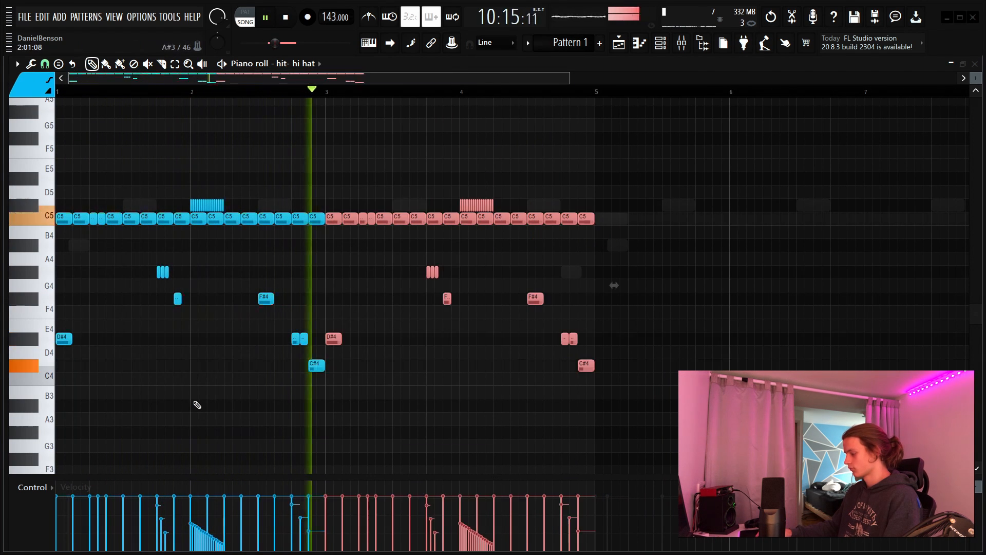
click(432, 363)
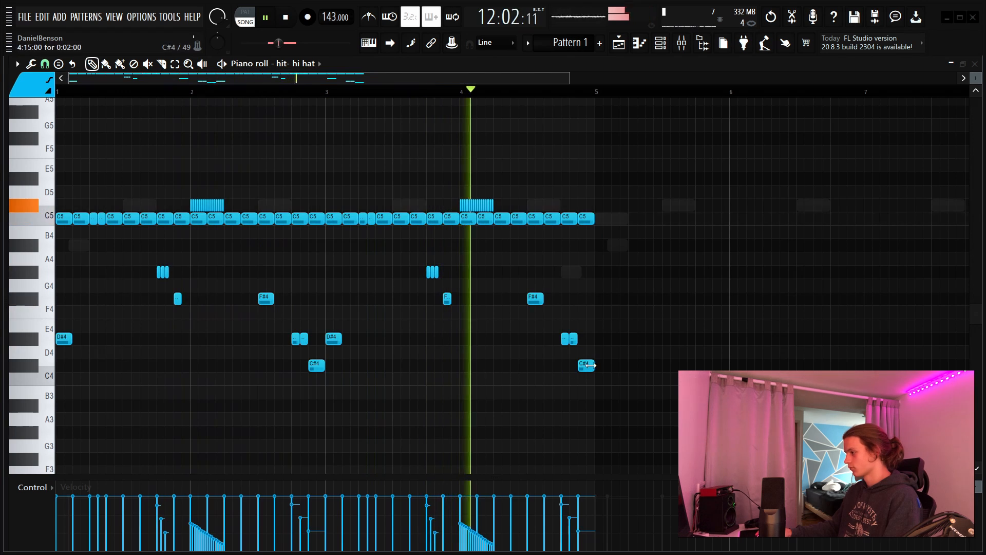
key(space)
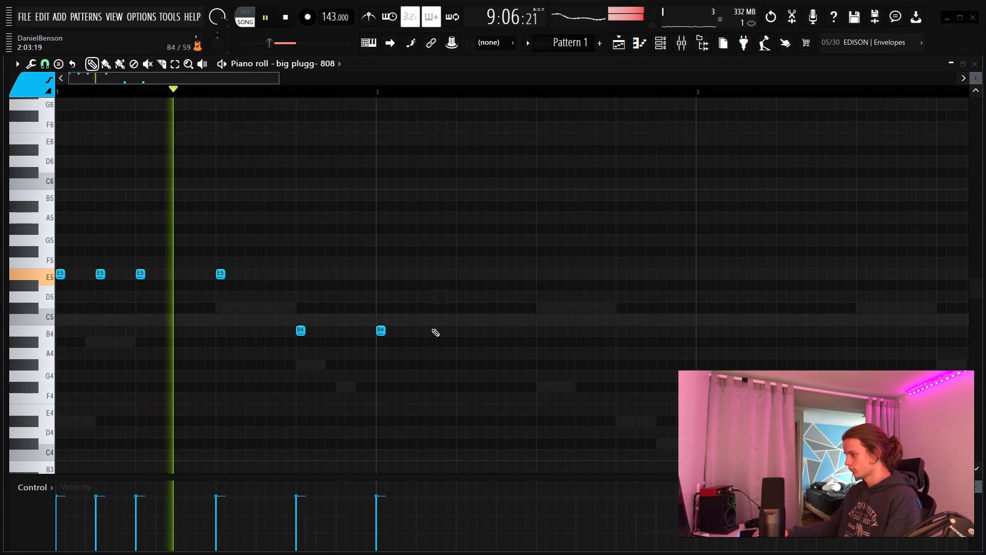
- Move the fourth E5 note of the big plugg- 808 line earlier, matching the spacing of the first three
key(space)
click(194, 278)
right_click(221, 275)
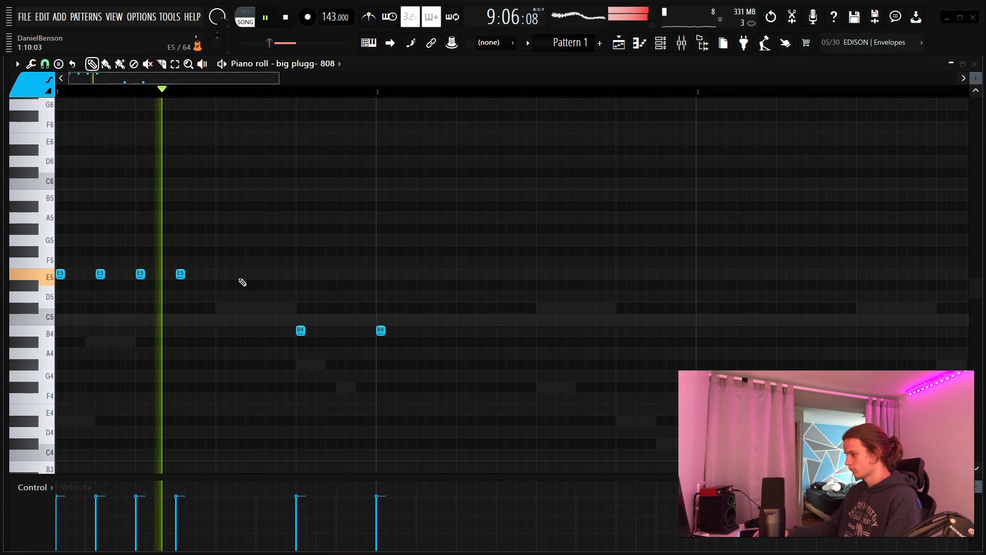
- Remove the B4 note at the start of bar 2 and try out B4 repeats late in bars 1 and 2
click(341, 331)
click(618, 331)
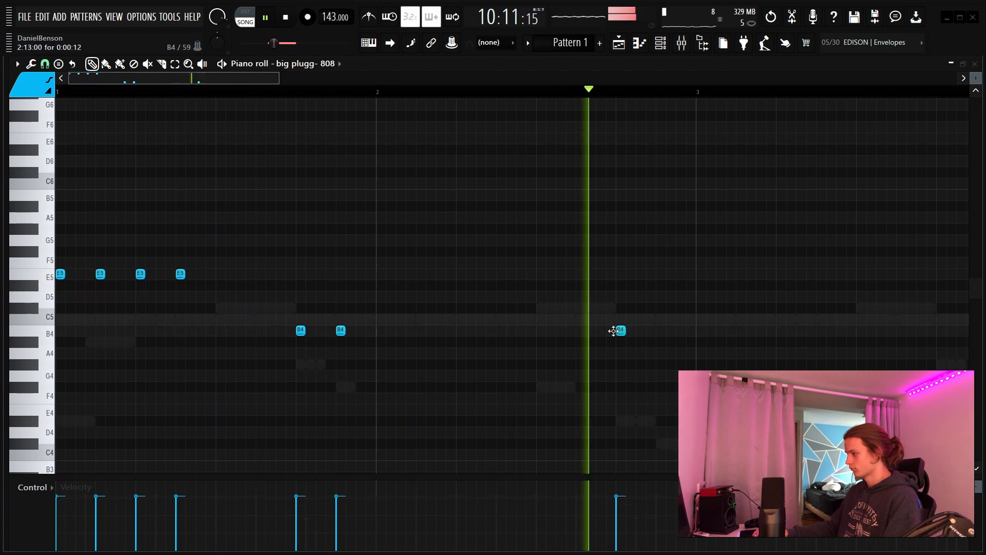
right_click(340, 332)
click(319, 332)
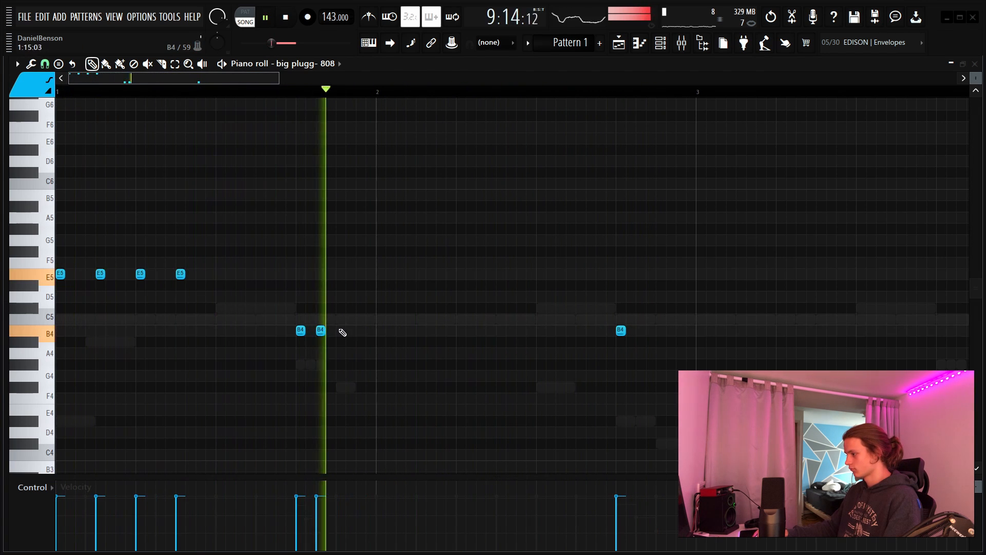
right_click(320, 331)
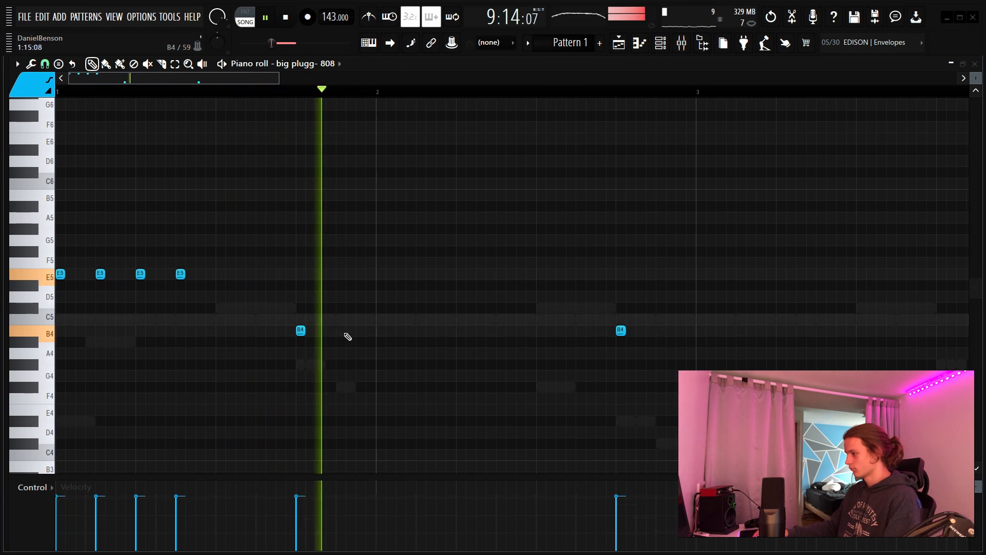
right_click(621, 330)
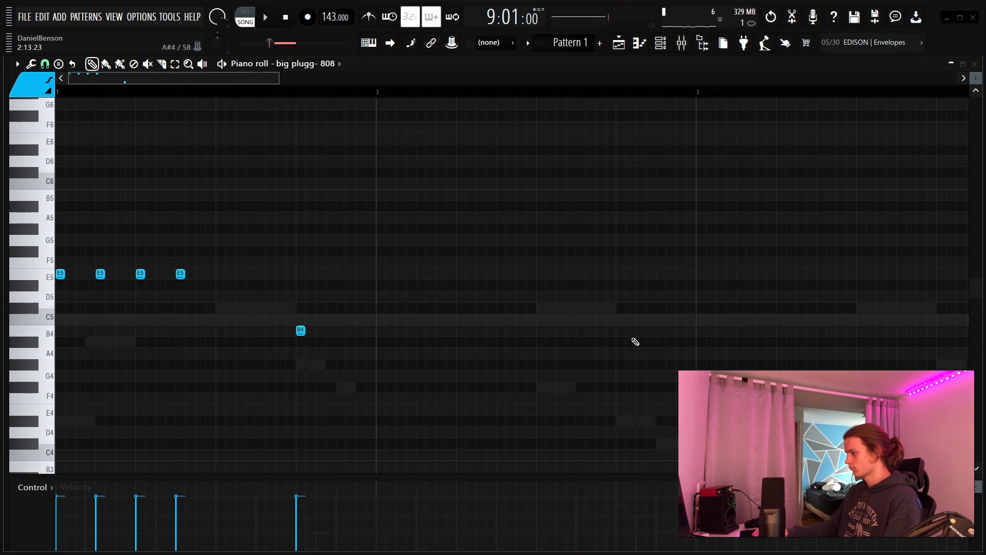
- Place a B4 note on step 13 of bar 2 and a C5 end note at bar 3, and join all 808 notes legato
click(620, 331)
click(700, 319)
key(ctrl+l)
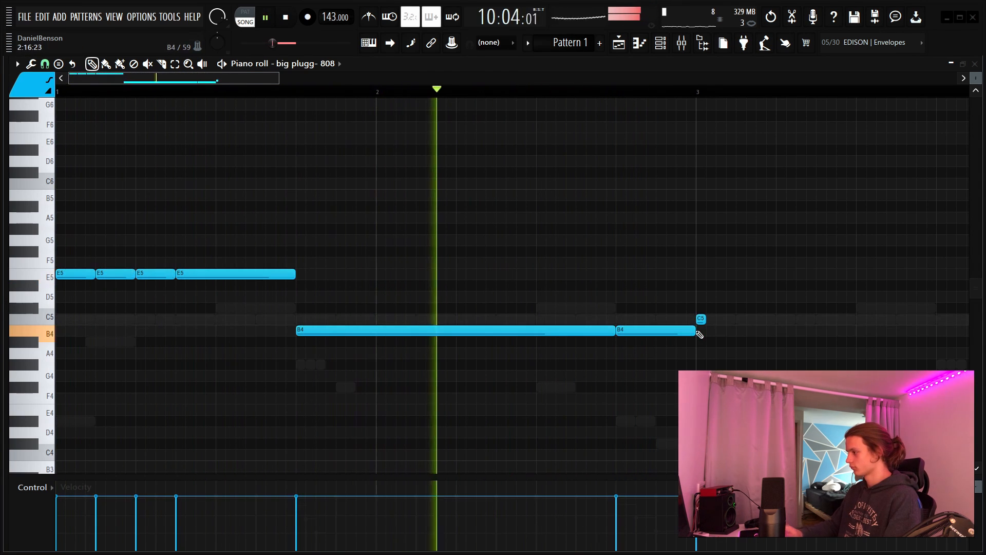
- Delete the C5 end note at bar 3 and duplicate the two-bar 808 line into bars 3 and 4
right_click(702, 320)
key(ctrl+a)
key(ctrl+b)
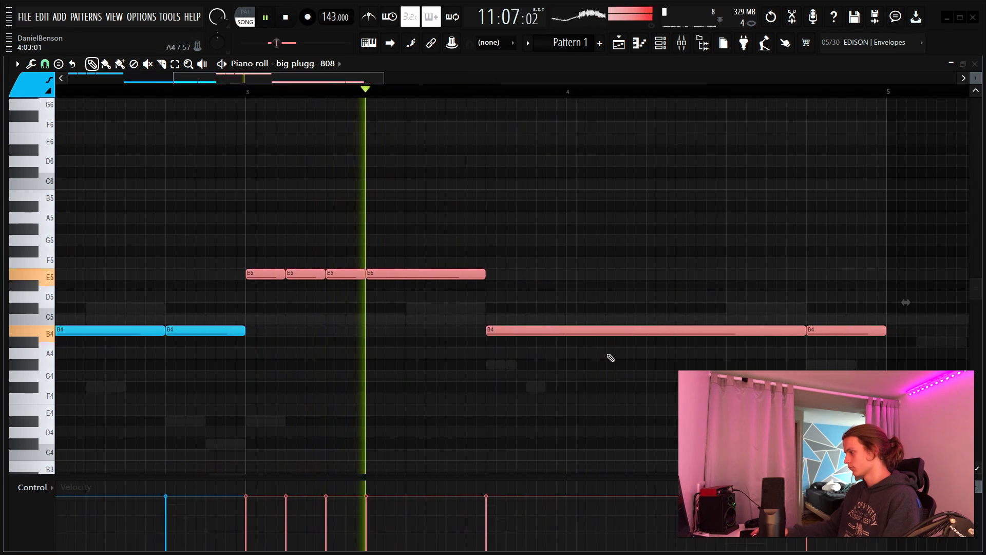
- Duplicate the four-bar big plugg- 808 line into bars 5 to 8
click(597, 263)
right_click(596, 263)
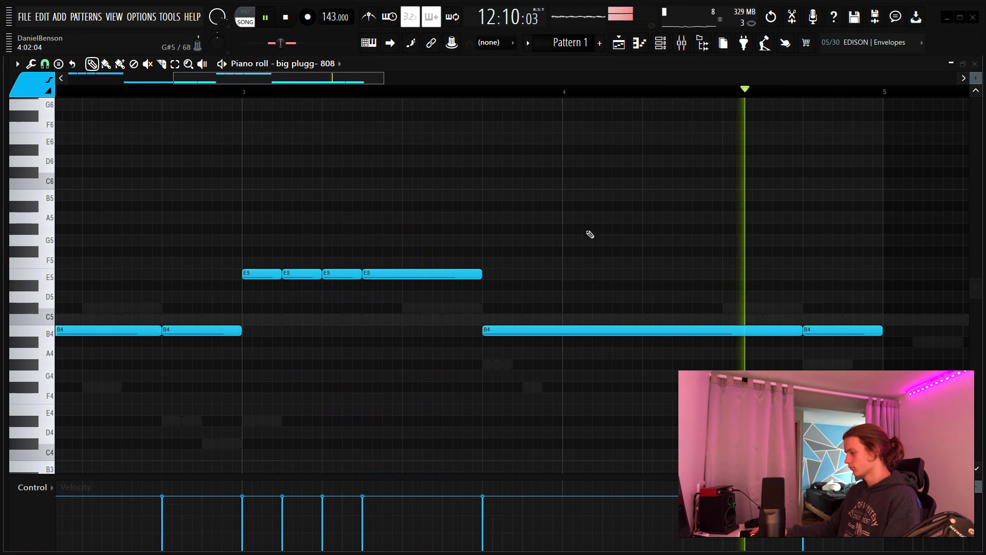
scroll(368, 98, down, 7)
drag(443, 229, 2, 414)
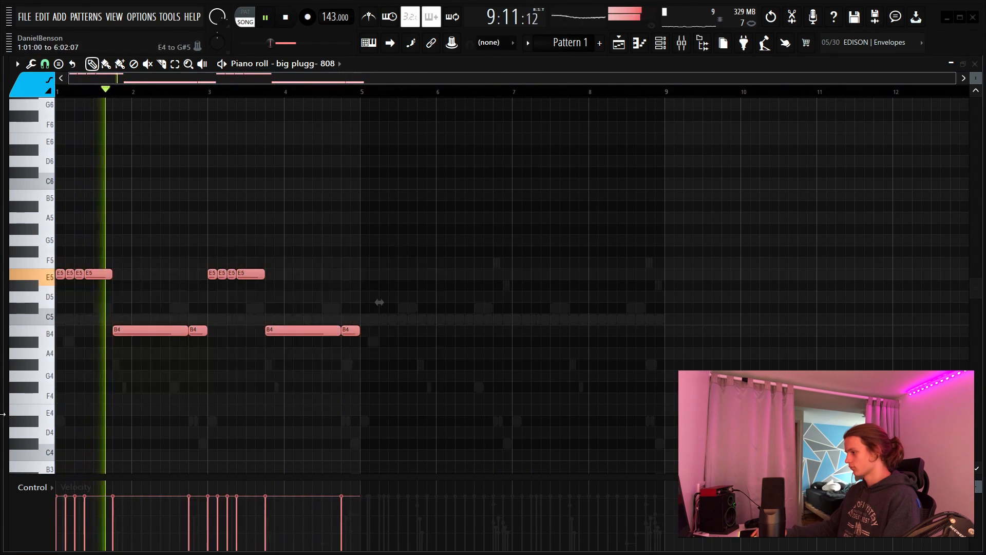
key(ctrl+b)
click(454, 229)
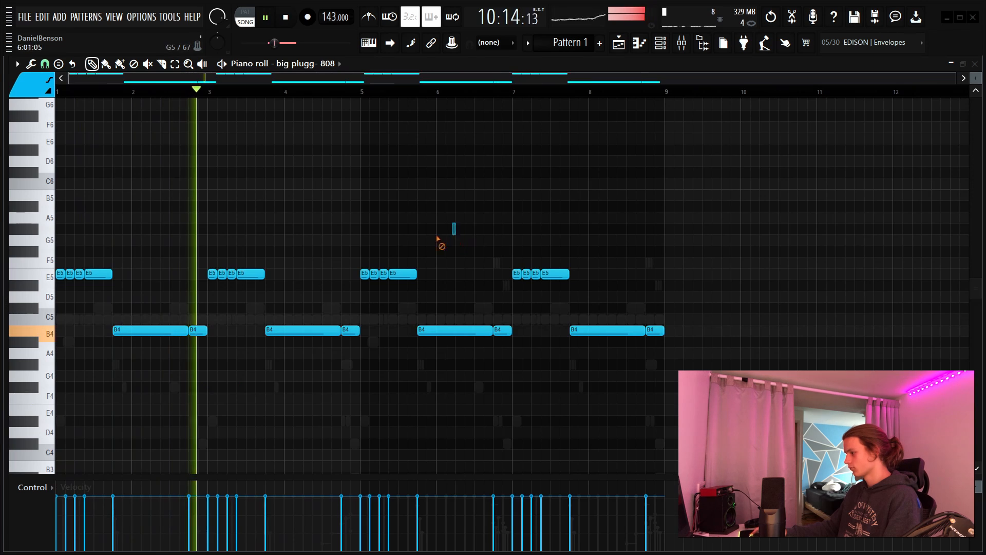
- Examine the volume envelope in the big plugg- 808 channel settings and close the settings
key(F6)
click(533, 291)
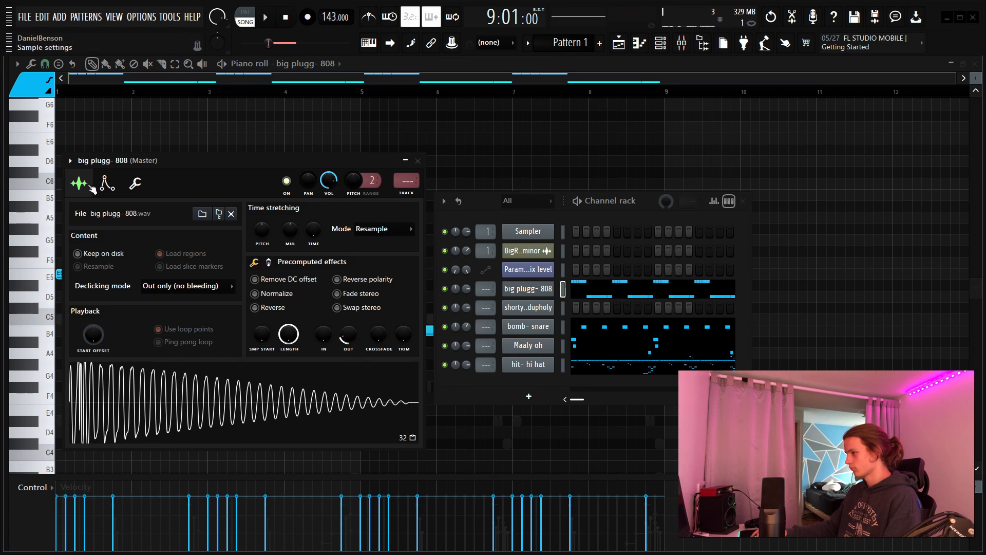
click(108, 184)
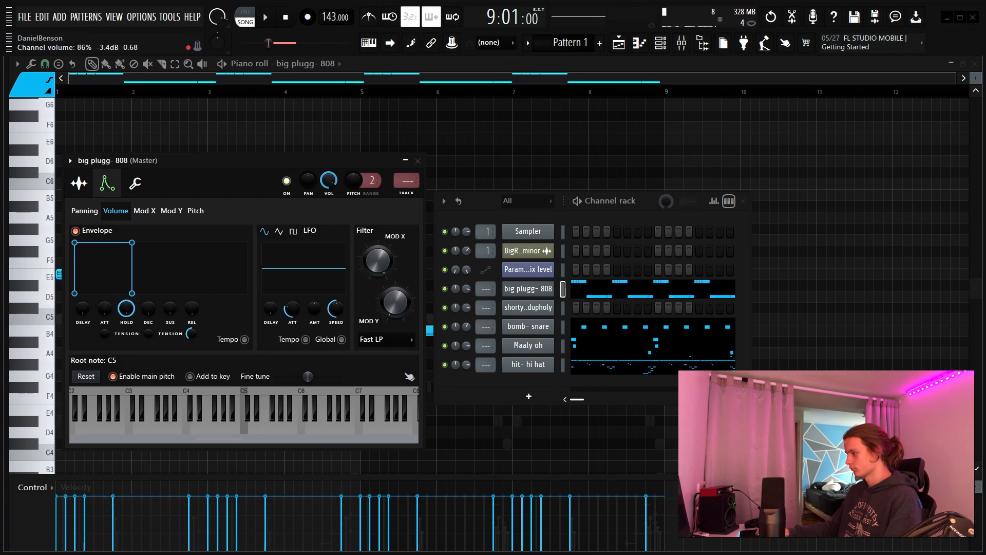
click(418, 161)
key(F6)
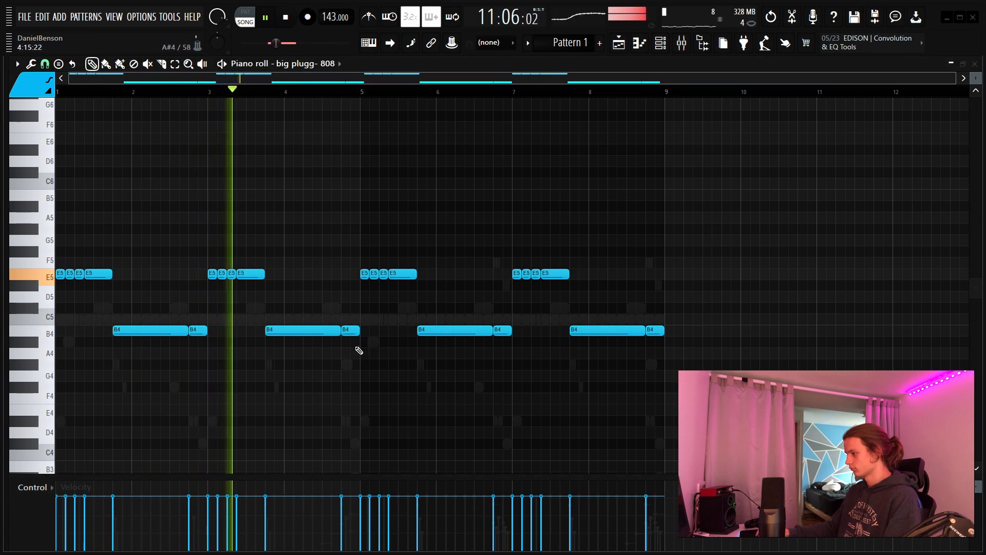
- Open the notes of the shorty got a thumper kick and try a second C5 note on step 5 of bar 1
drag(358, 349, 331, 319)
scroll(337, 92, up, 2)
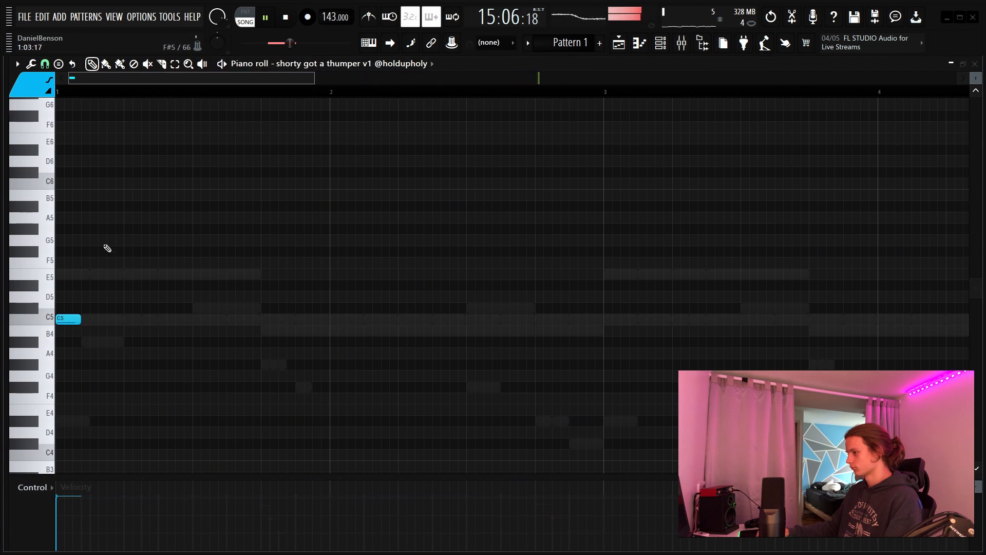
key(space)
click(127, 322)
key(space)
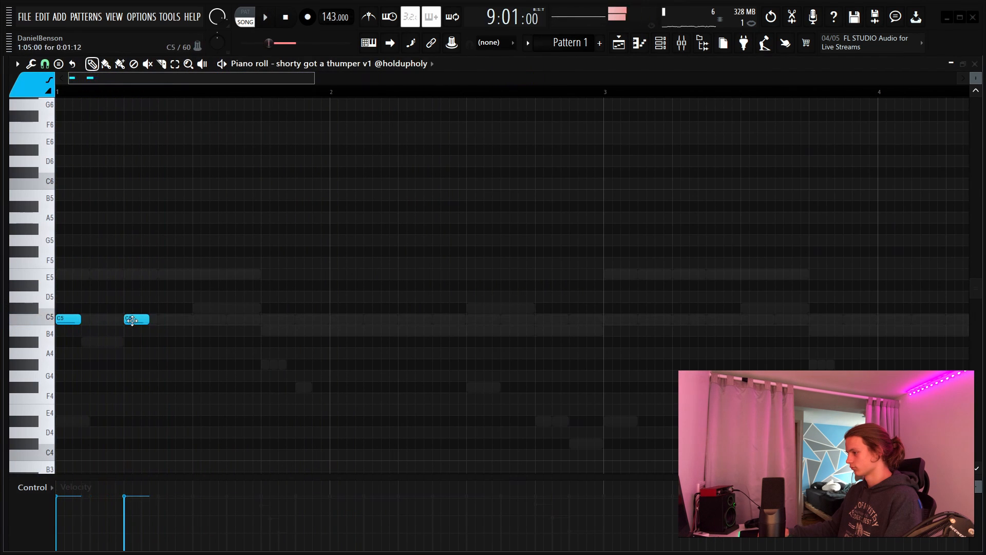
right_click(131, 321)
- Test other positions for the second C5 kick note during playback and place it on step 7 of bar 1
key(space)
click(153, 322)
key(space)
right_click(158, 320)
key(space)
click(160, 320)
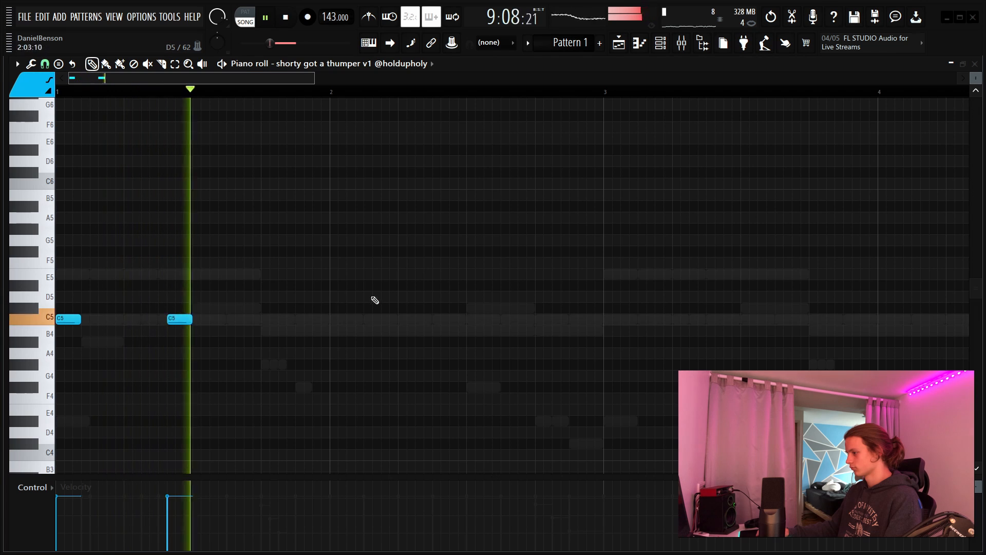
key(space)
key(space)
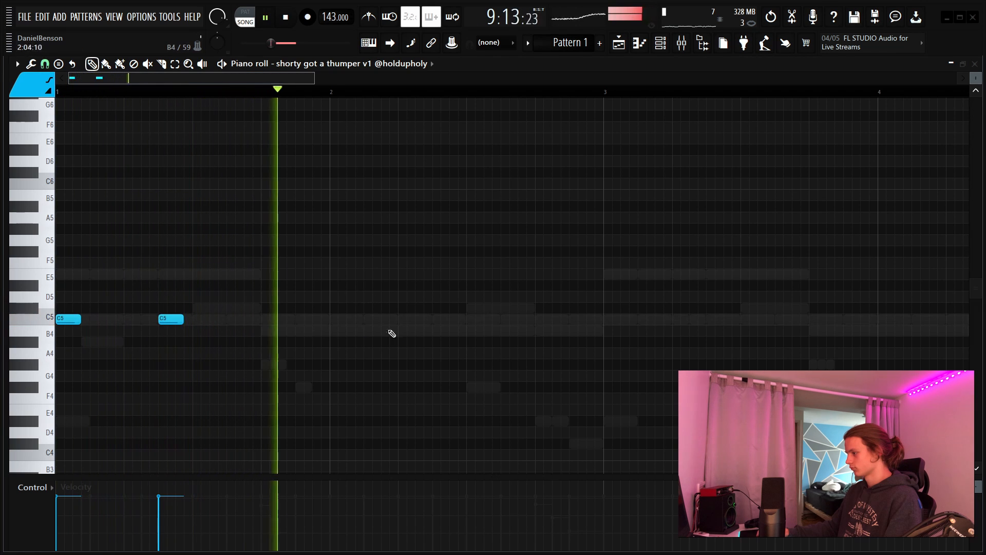
- Add a C5 kick note on step 15 of bar 2 and duplicate the two-bar kick pattern into bars 3 and 4
click(587, 318)
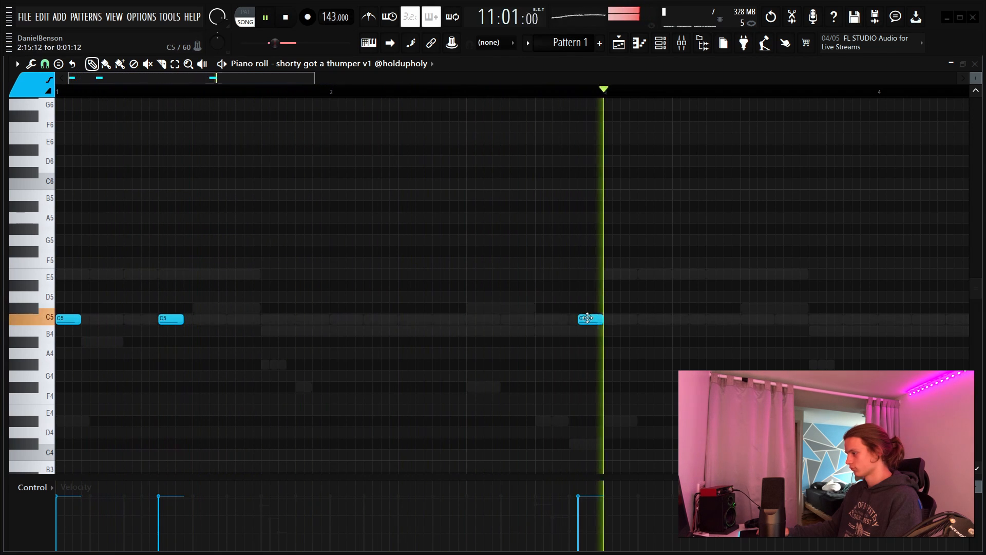
drag(607, 92, 60, 145)
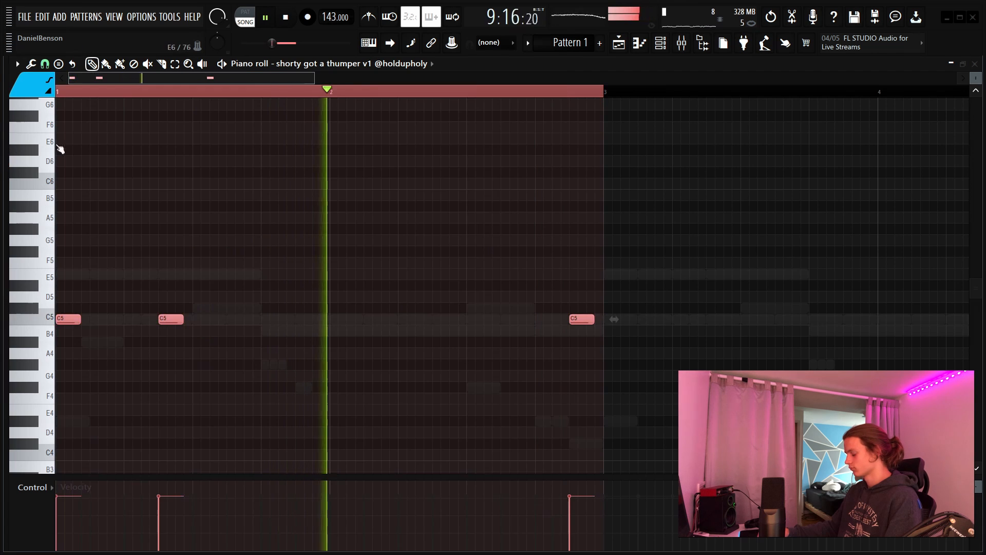
key(ctrl+b)
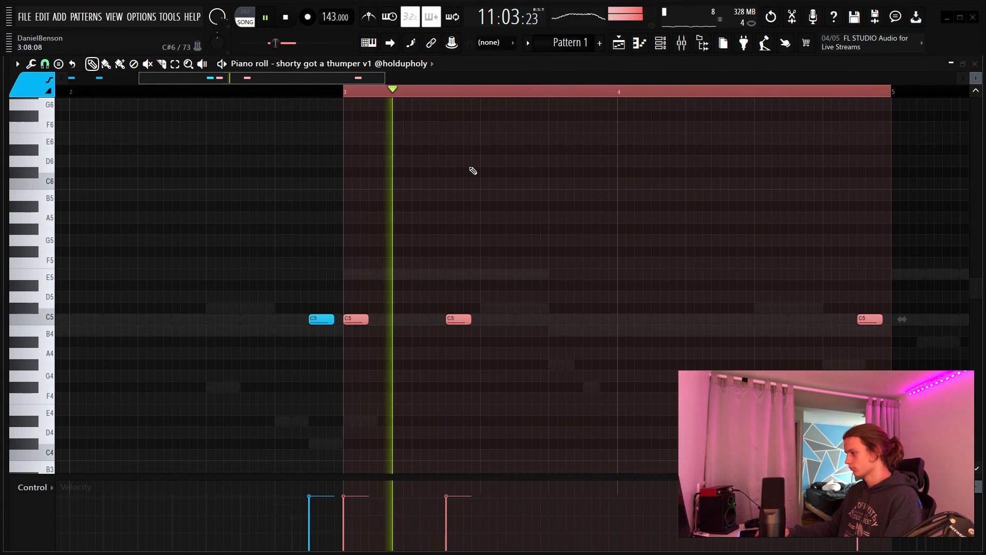
- Duplicate the four-bar kick pattern into bars 5 to 8
scroll(421, 98, down, 3)
drag(500, 93, 60, 95)
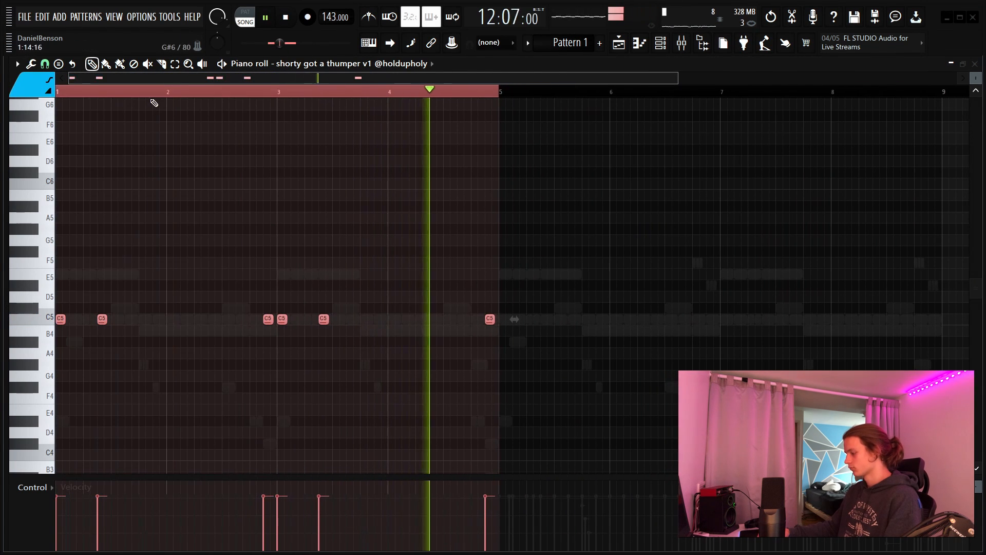
key(ctrl+b)
click(584, 205)
right_click(583, 205)
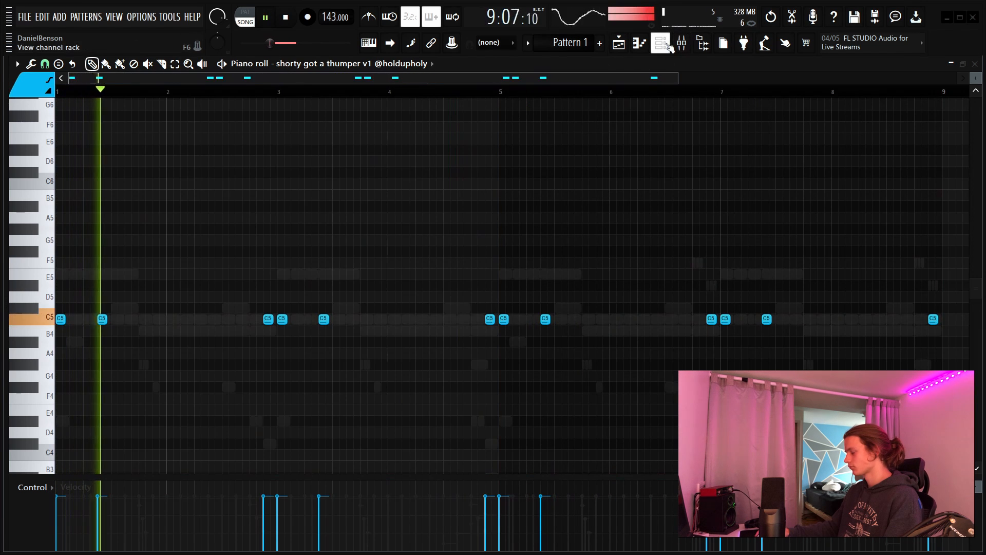
- Split Pattern 1 by channel in the playlist, giving each drum its own clip
key(F6)
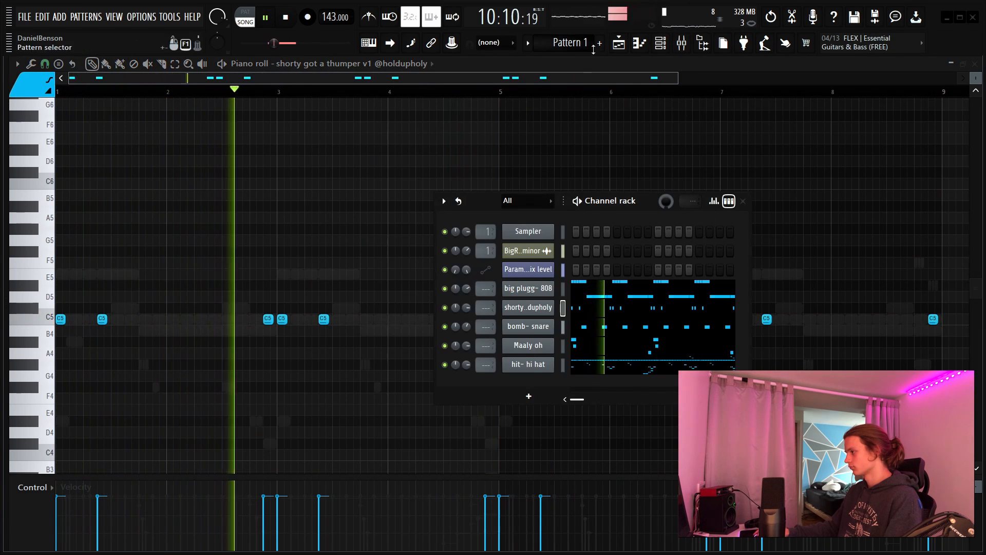
key(F5)
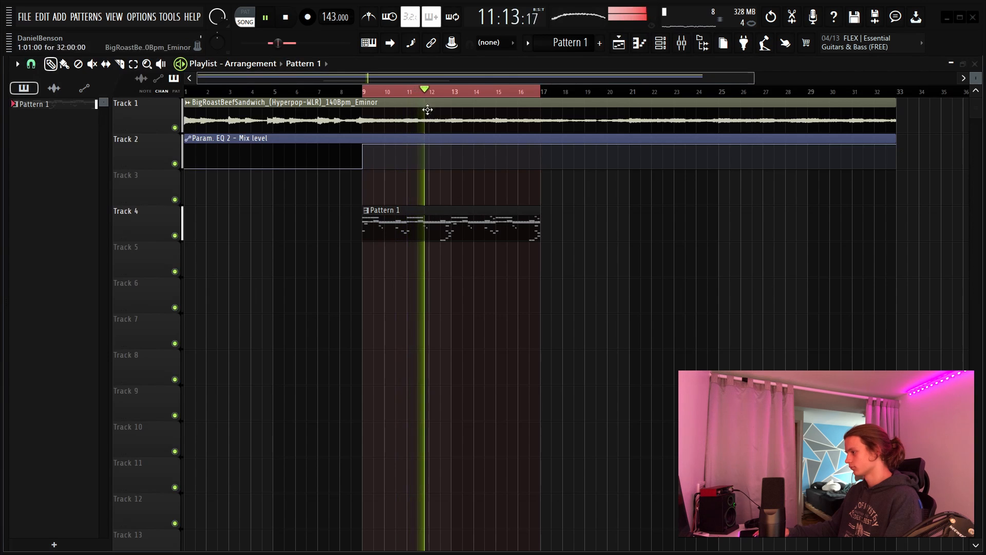
scroll(427, 109, down, 3)
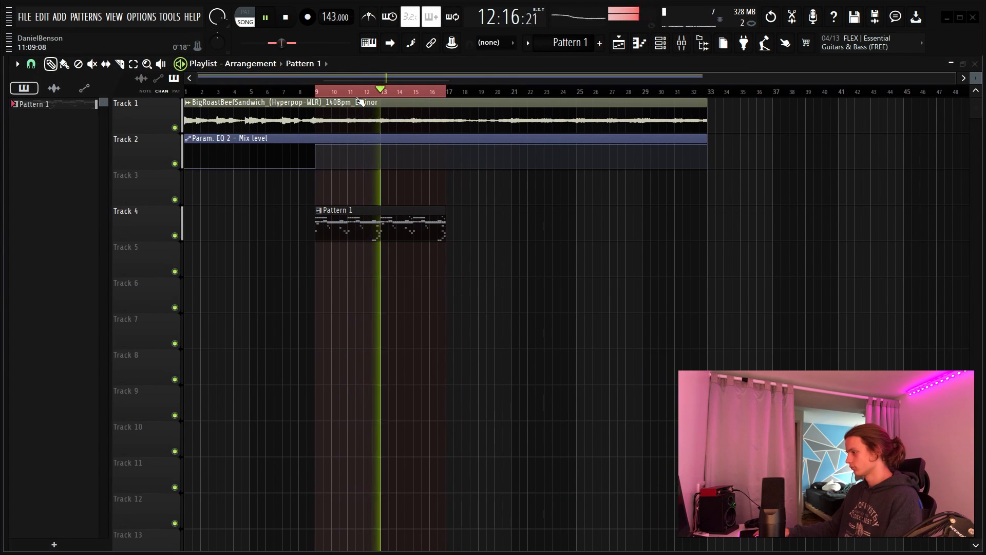
right_click(47, 103)
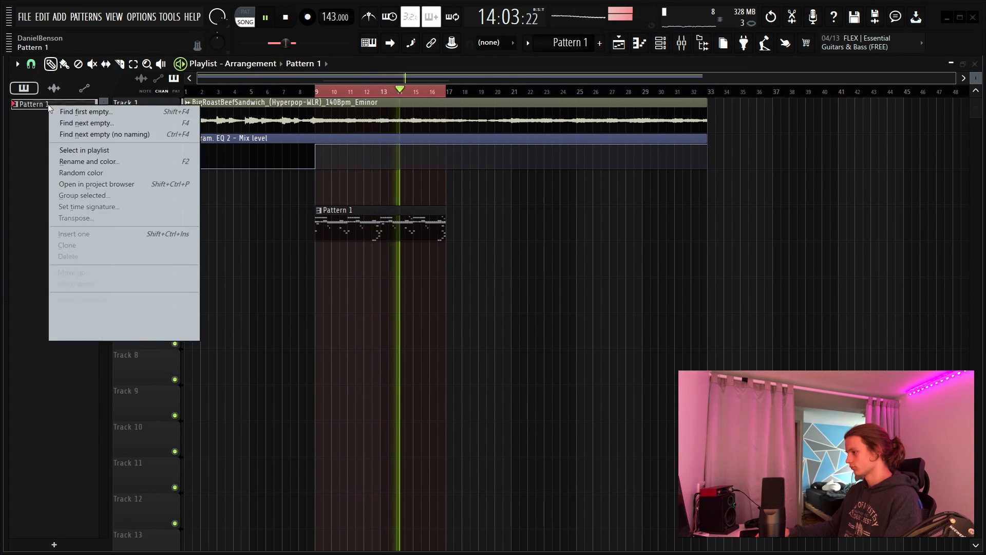
click(128, 310)
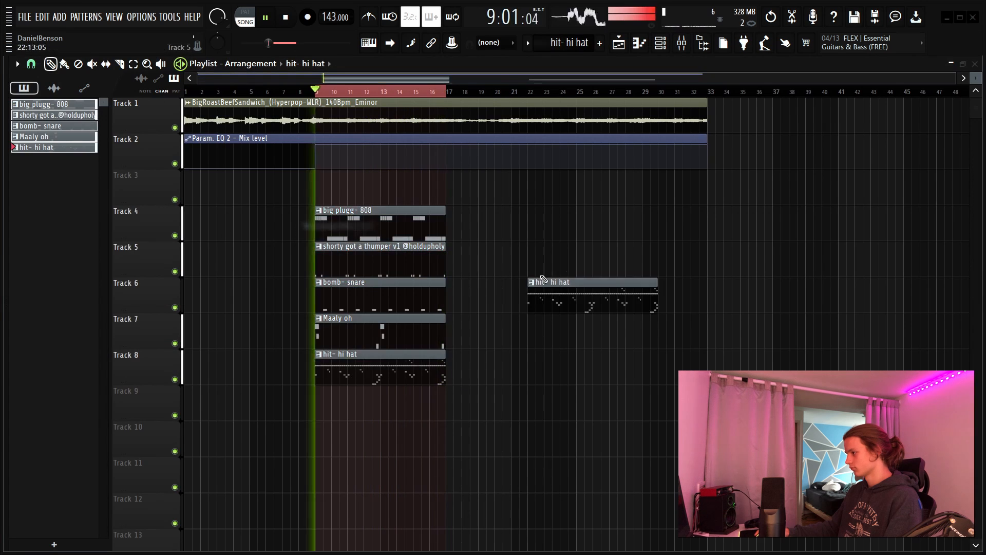
- Duplicate the five drum clips at bar 9 twice, filling bars 17 to 24 and 25 to 32
drag(292, 207, 468, 381)
key(ctrl+b)
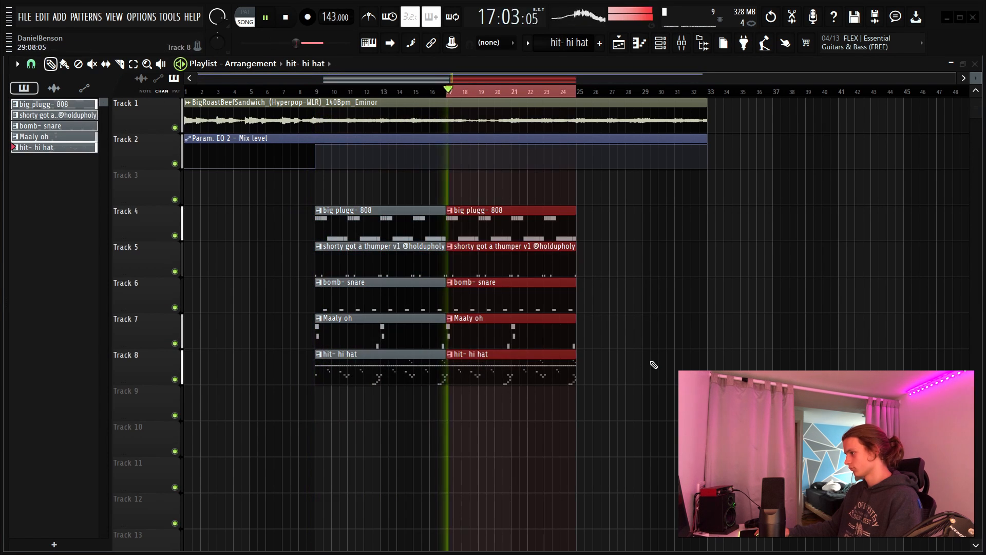
key(ctrl+b)
key(ctrl+d)
- Trim the kick, snare, Maaly oh and hi-hat clips of the middle section so they start at bar 21
drag(490, 265, 457, 430)
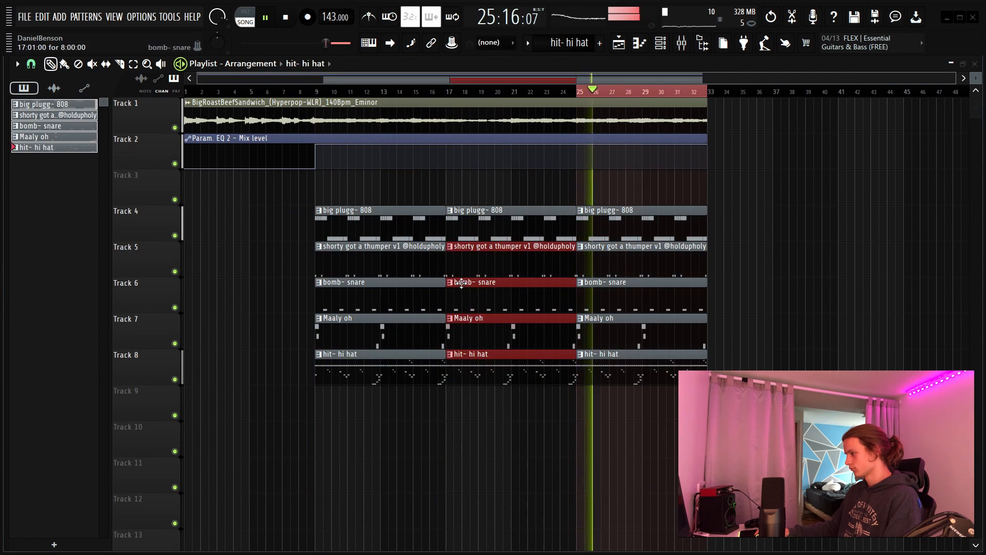
drag(451, 261, 504, 270)
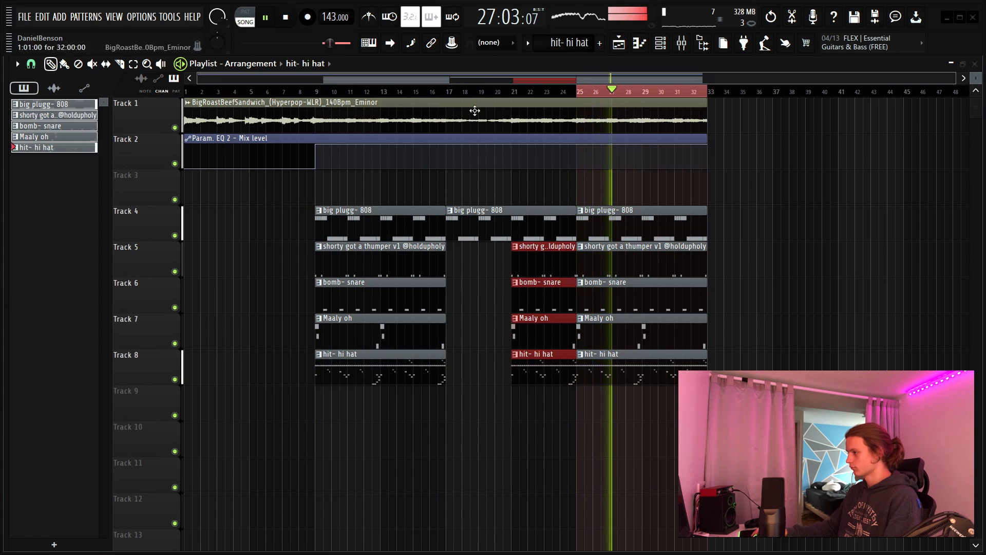
scroll(467, 330, up, 3)
key(ctrl+d)
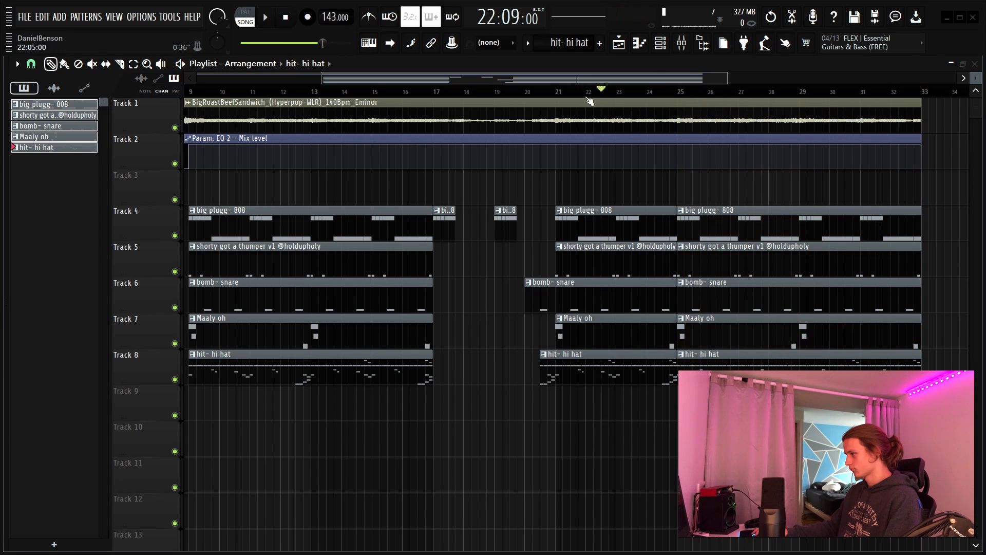
- Place a short big plugg- 808 clip on Track 5 late in bar 18 and make it unique
scroll(440, 93, up, 5)
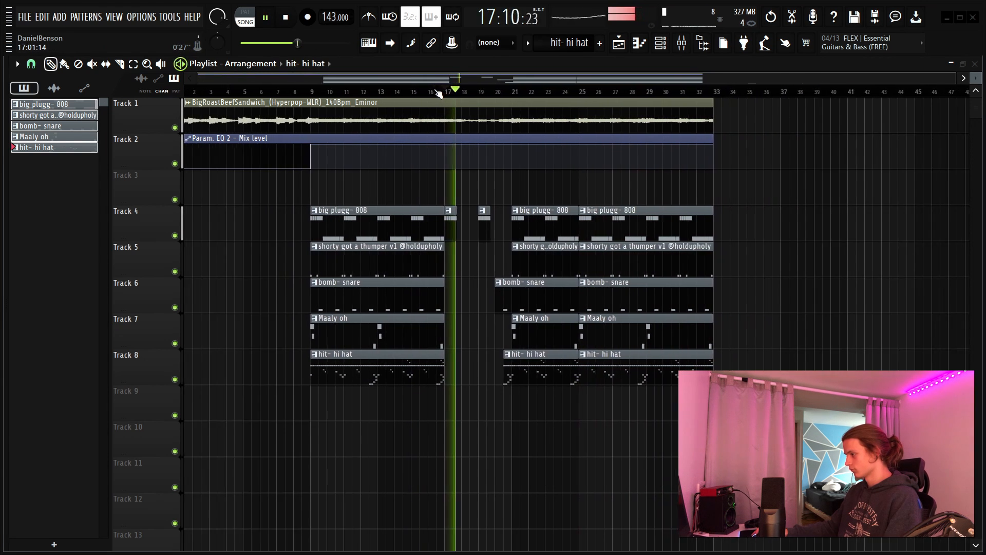
scroll(441, 92, up, 2)
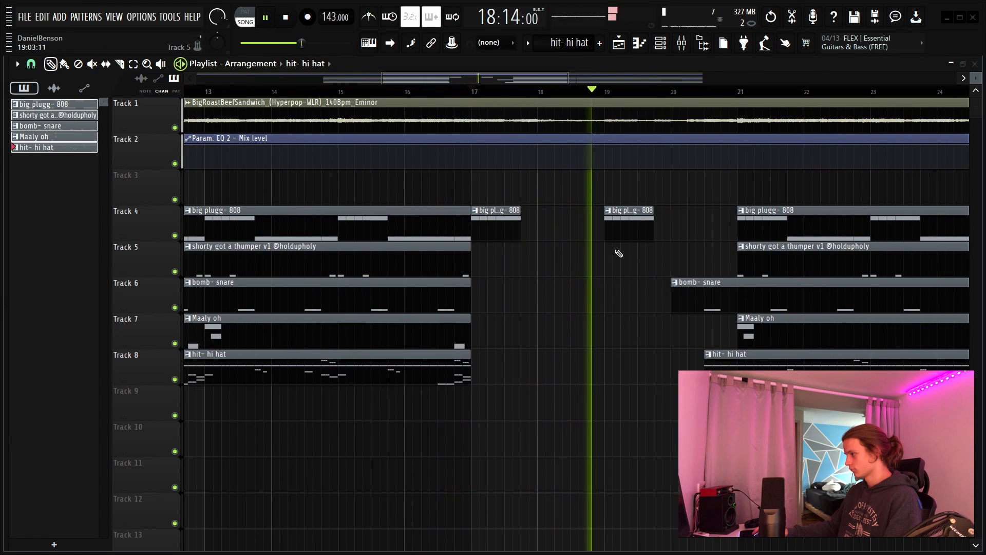
key(space)
click(537, 264)
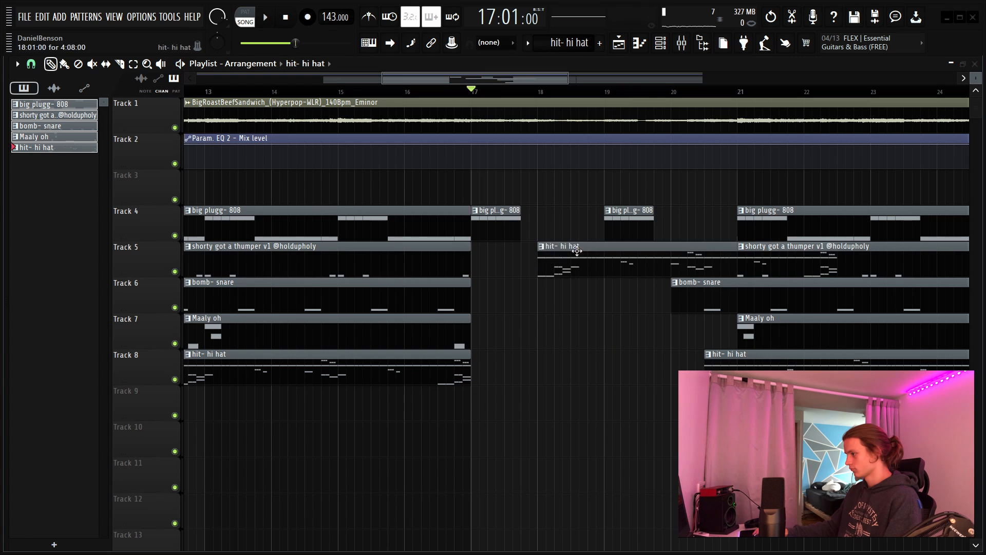
right_click(577, 250)
click(517, 231)
right_click(568, 249)
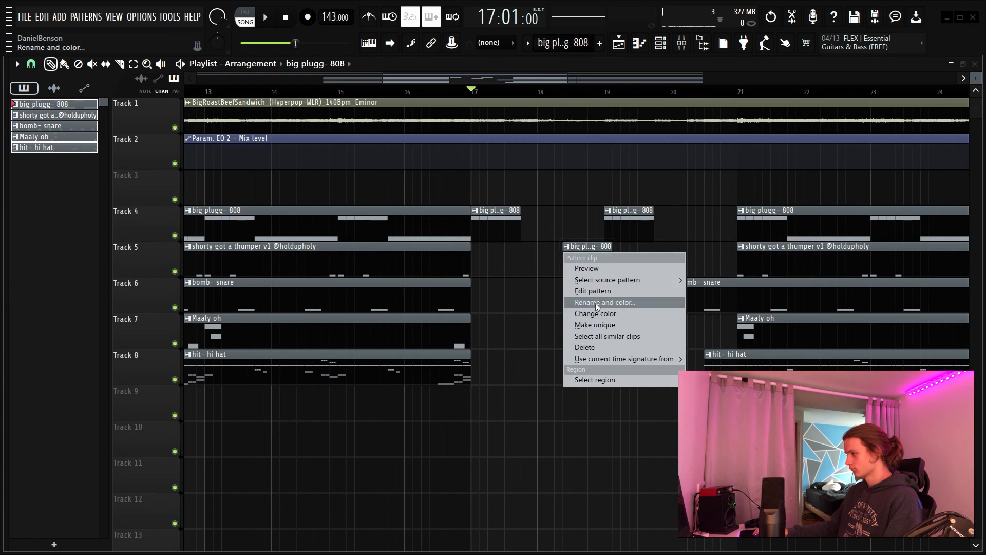
click(596, 325)
- Transpose the four E5 notes of the big plugg- 808 #2 pattern down to B4
double_click(589, 266)
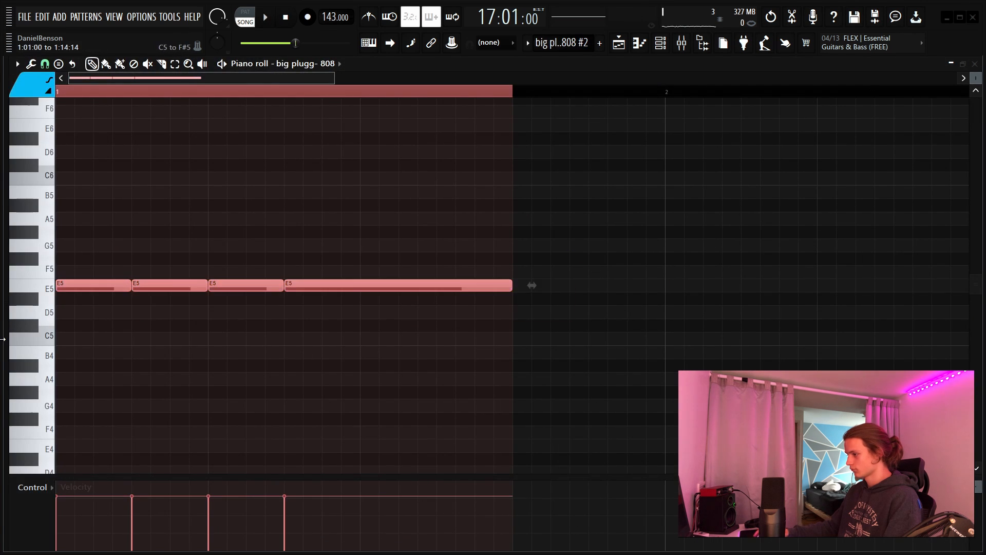
key(shift+Down)
key(shift+Down)
key(shift+Down)
key(shift+Down)
key(shift+Down)
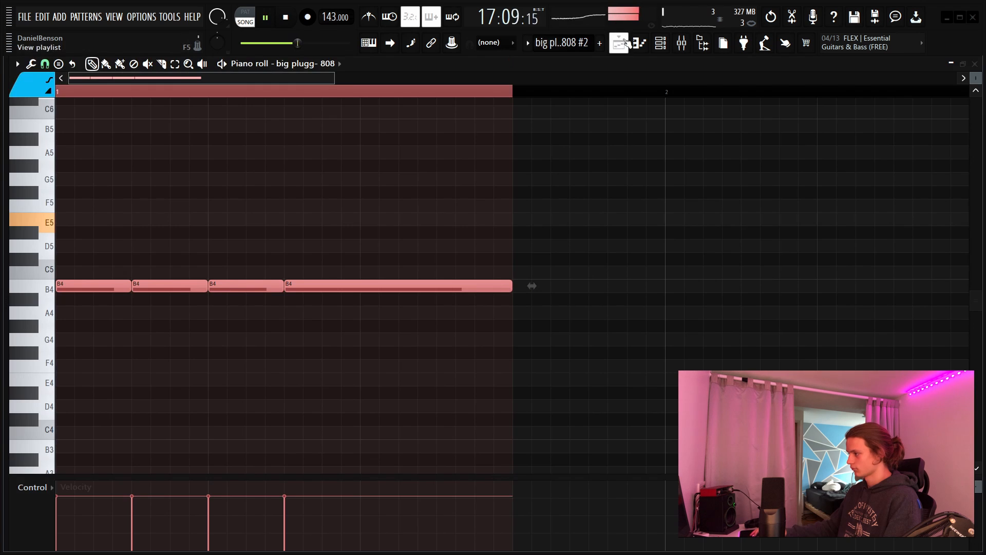
- Place a second big plugg- 808 #2 clip on Track 5 late in bar 20, just before the section at bar 21
click(625, 42)
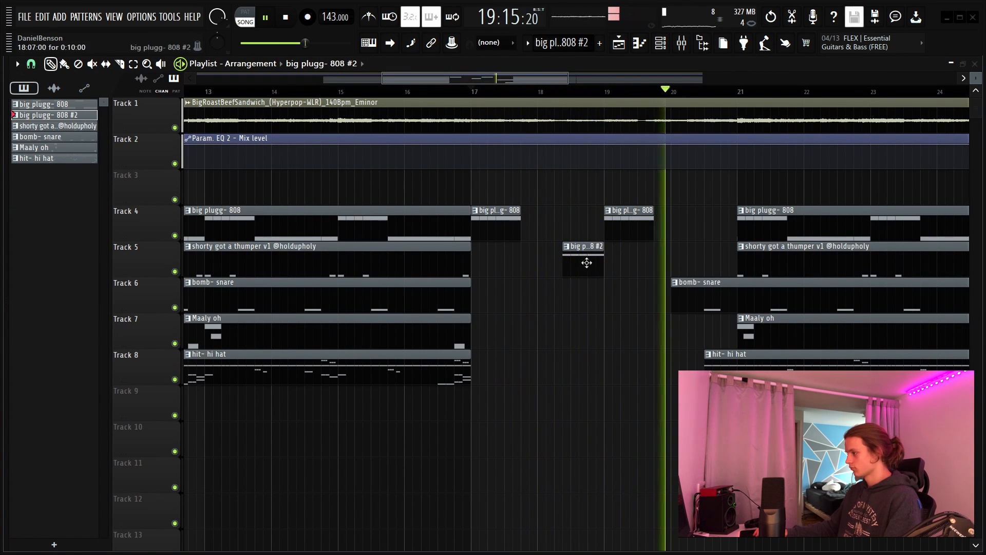
click(700, 265)
click(652, 316)
right_click(652, 314)
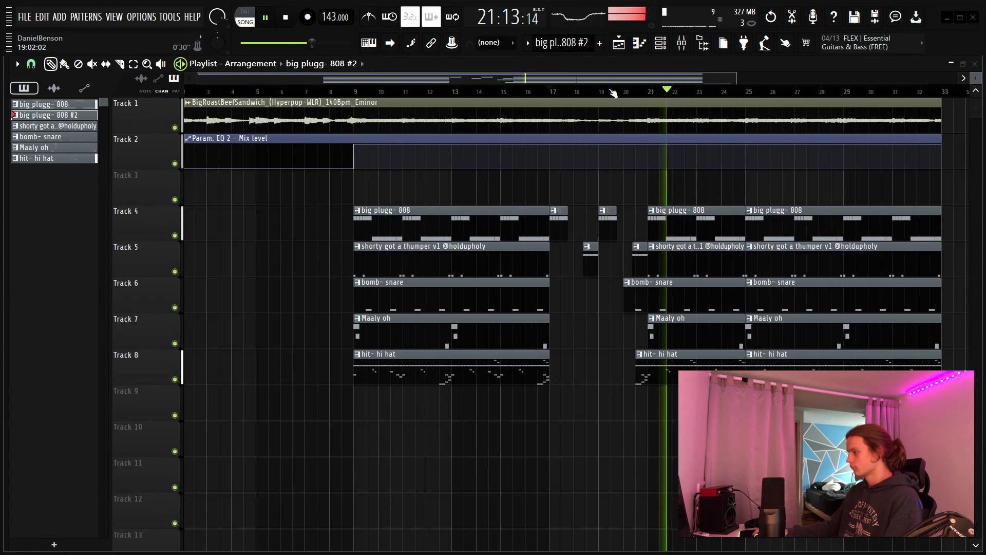
scroll(764, 257, down, 2)
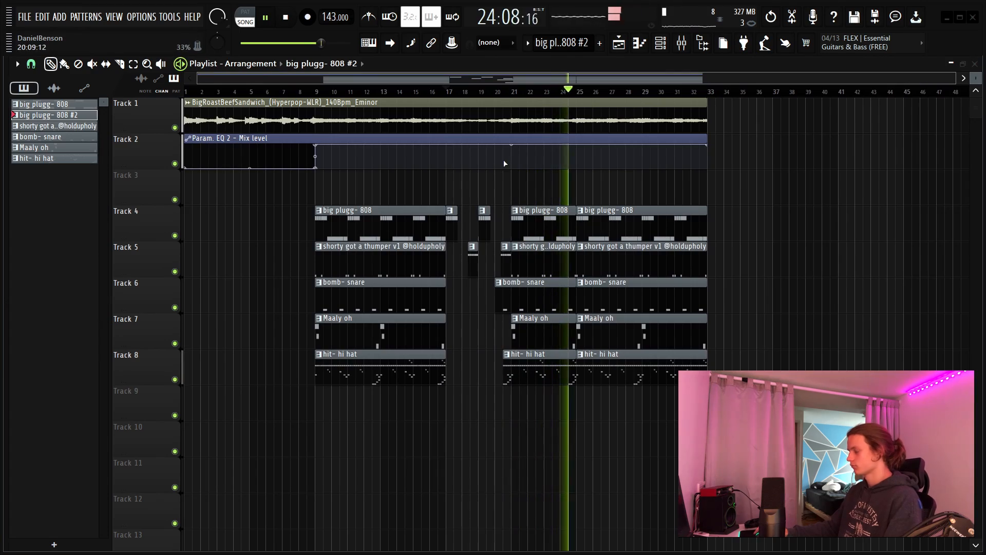
scroll(362, 92, up, 3)
scroll(397, 82, left, 3)
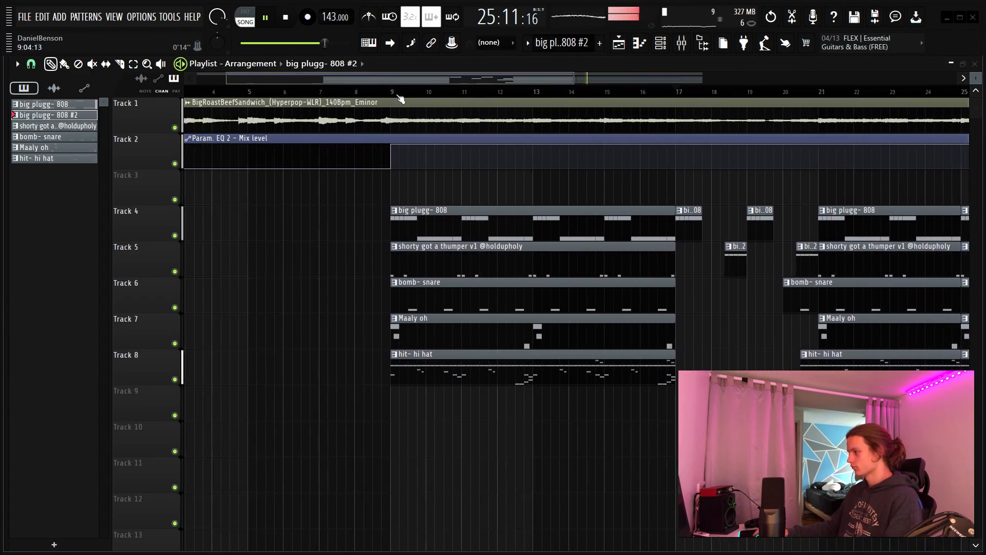
scroll(397, 83, right, 5)
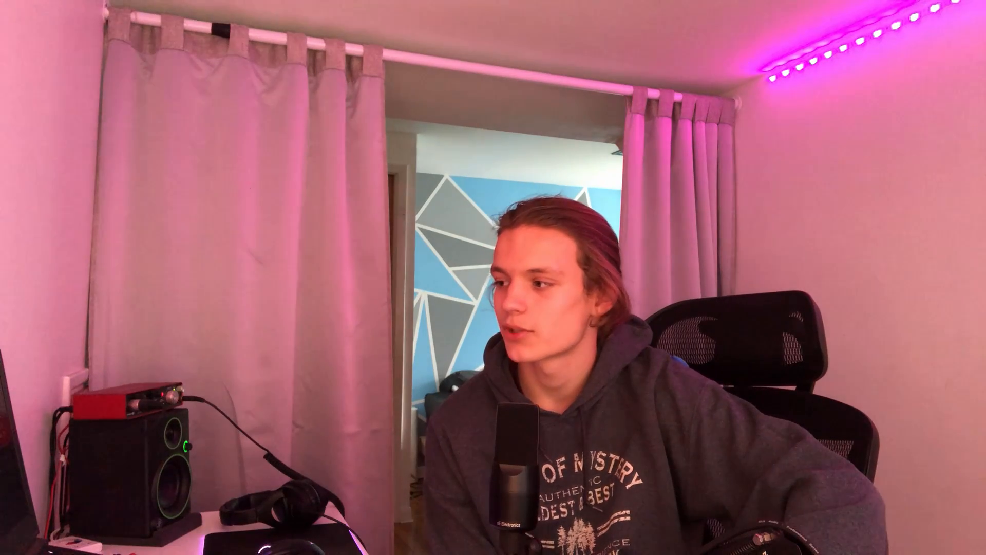